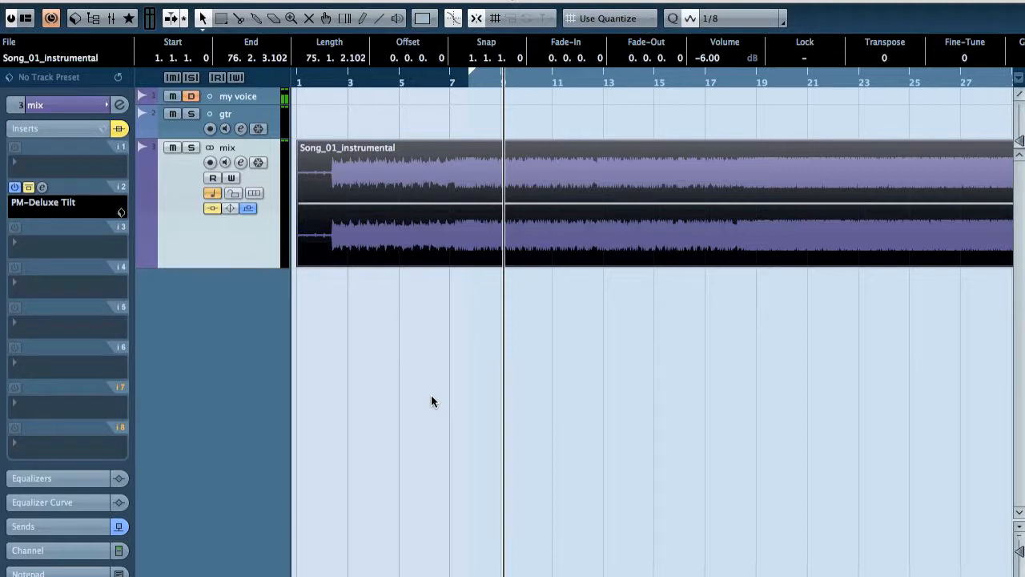
Open PM-Deluxe Tilt on the mix track and cycle through its Normal, Mellow and Lush modes, ending on Normal
click(43, 188)
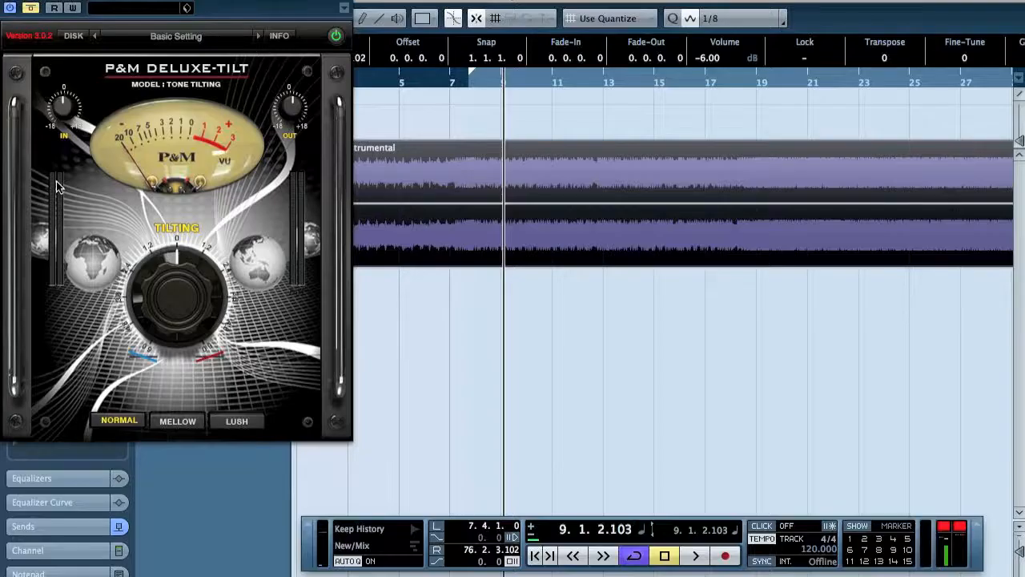
drag(221, 0, 461, 24)
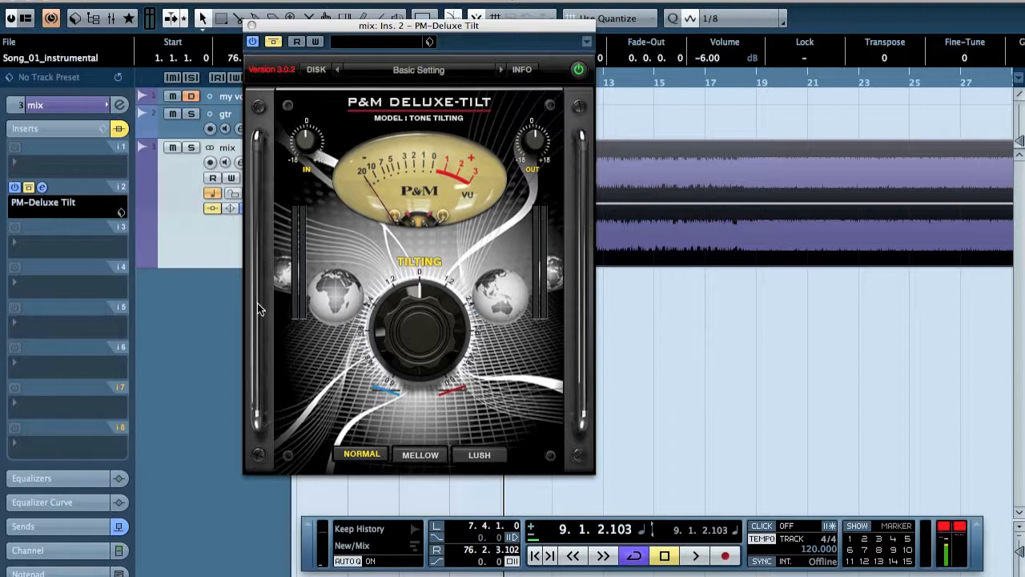
click(413, 457)
click(500, 459)
click(439, 459)
click(353, 456)
click(483, 458)
click(420, 455)
click(360, 454)
Take Deluxe-Tilt out of bypass, audition a slight tilt towards the blue side during playback, and reset the tilt to 0
click(273, 41)
key(space)
drag(427, 353, 402, 339)
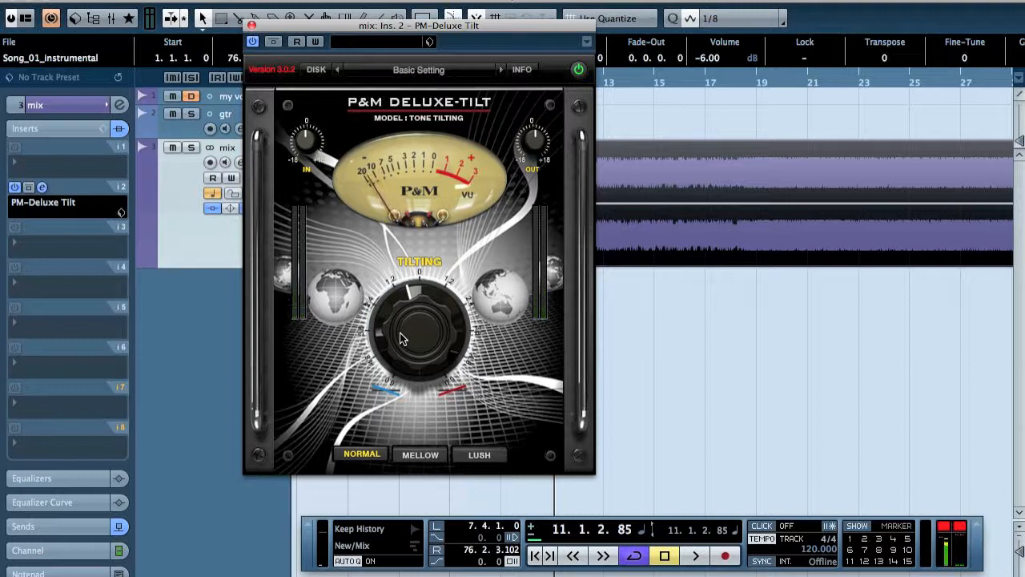
key(KP_1)
double_click(428, 322)
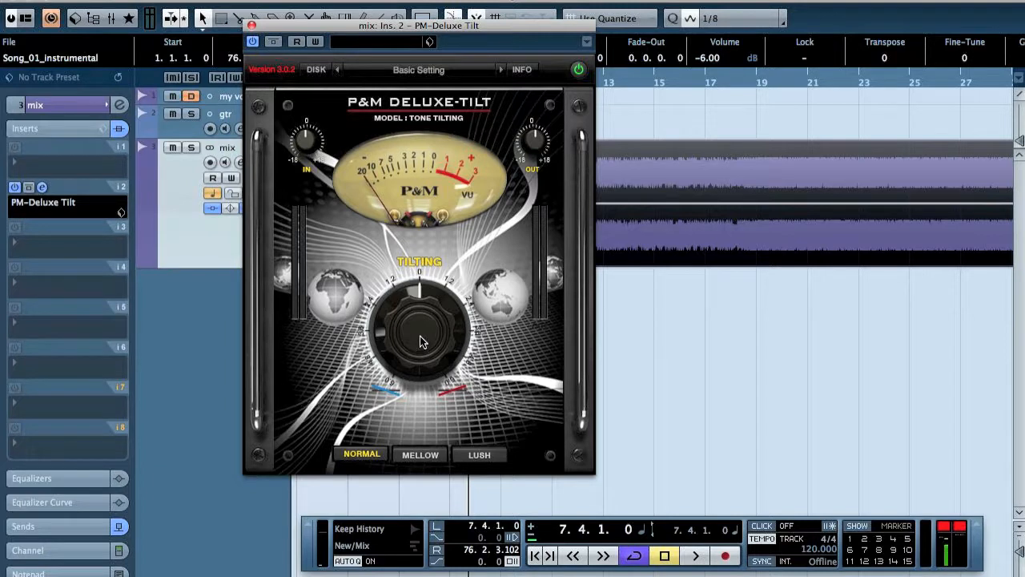
Play the mix with the tilt turned slightly towards the red side and compare it with the plug-in bypassed
key(space)
drag(435, 356, 435, 345)
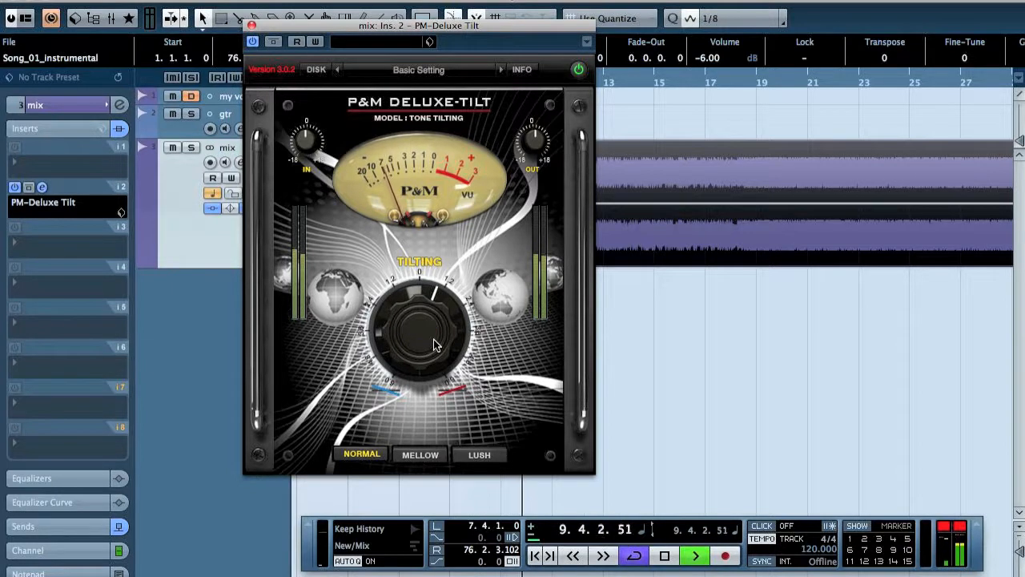
click(274, 43)
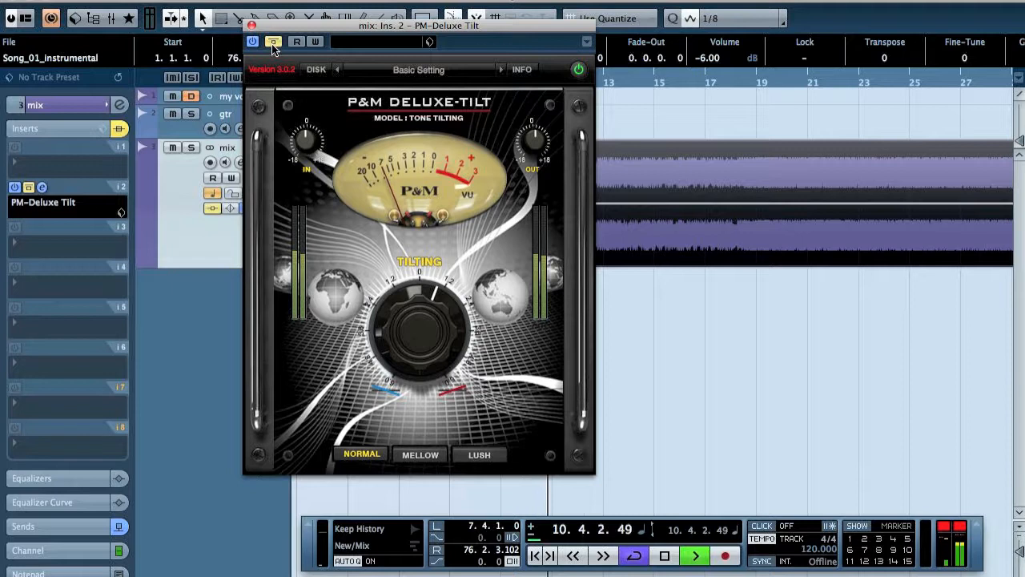
click(273, 44)
key(space)
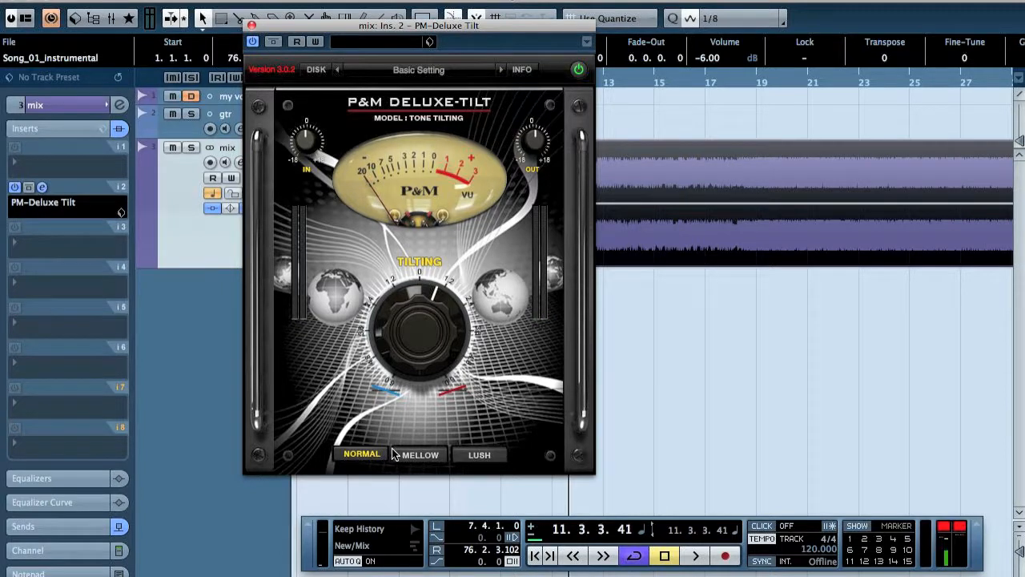
Turn the tilt further towards the red side during playback and compare the Mellow, Lush and Normal modes, ending on Lush
key(space)
drag(400, 361, 415, 341)
click(418, 454)
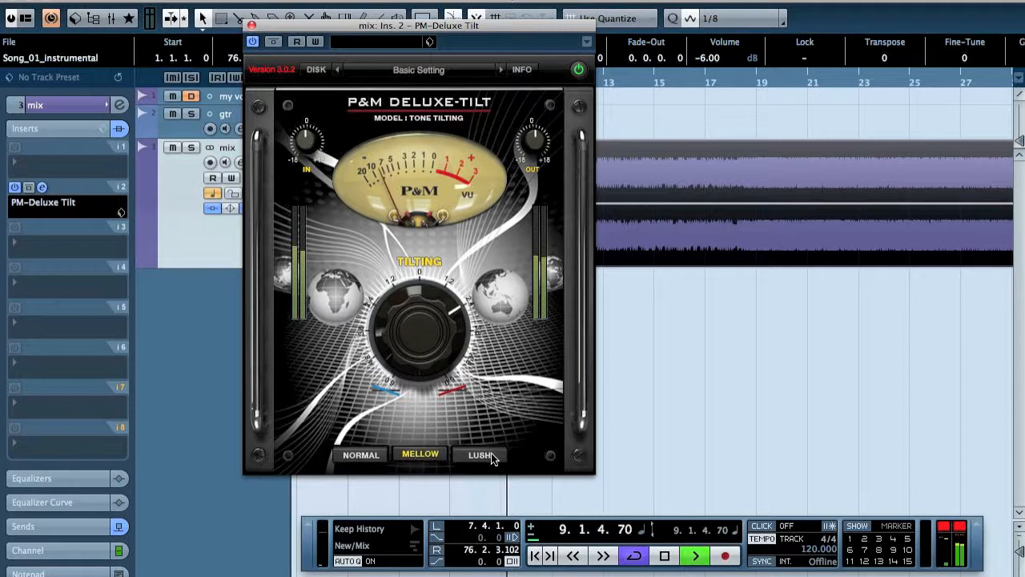
click(491, 456)
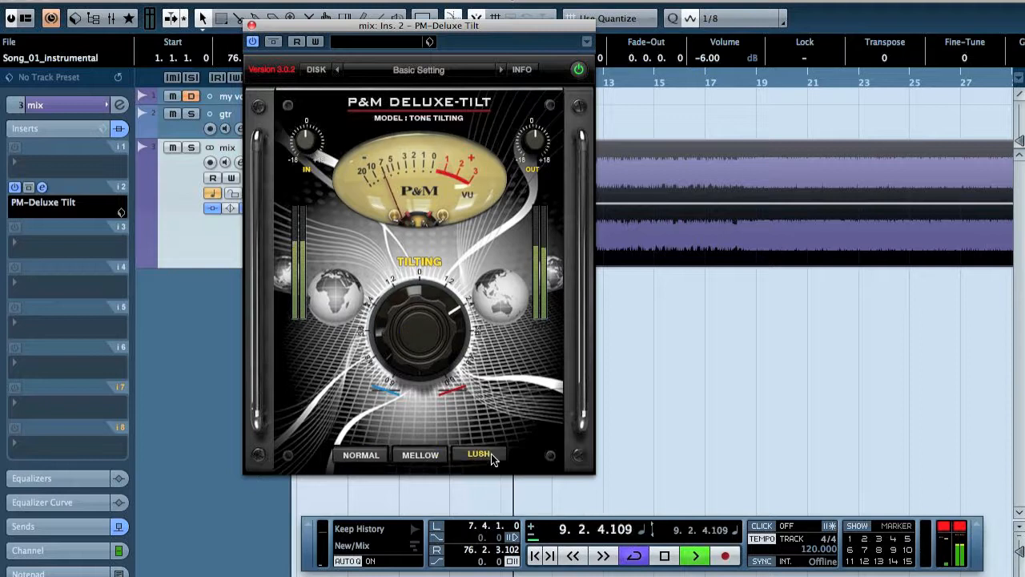
click(370, 463)
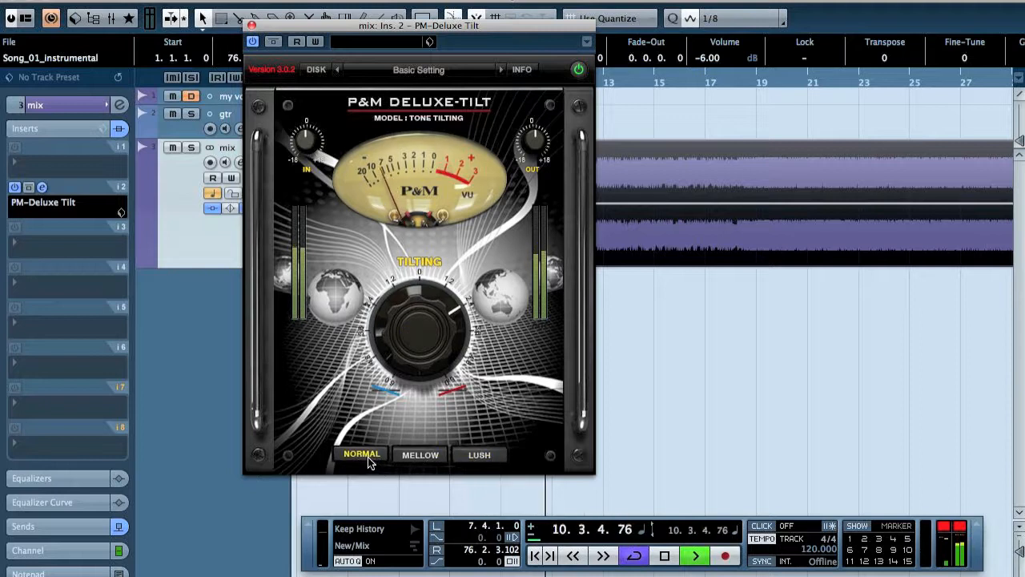
click(415, 454)
click(485, 455)
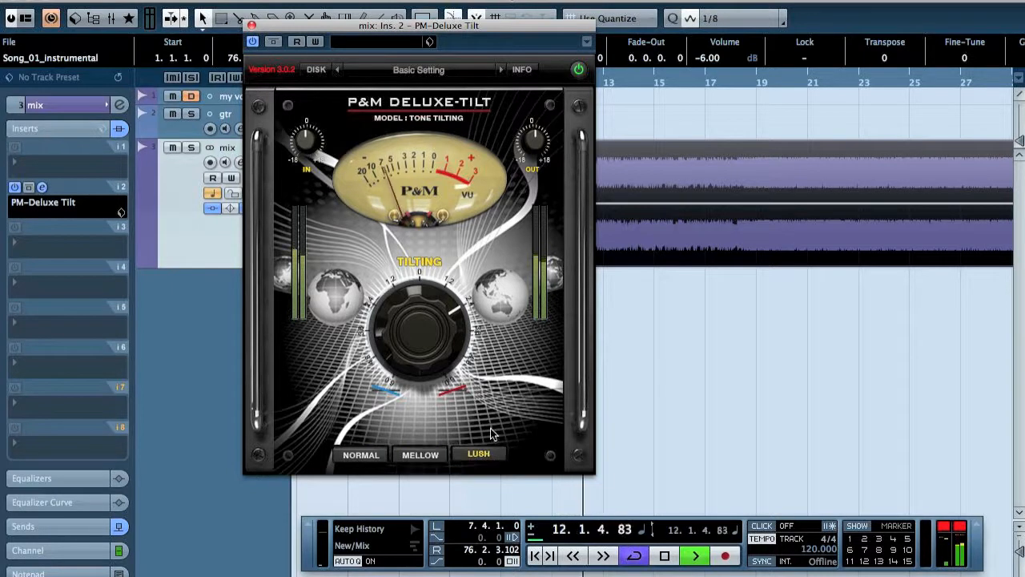
Turn the tilt well towards the blue side, compare the Mellow and Normal modes, settle on Lush, and stop playback
drag(414, 283, 416, 362)
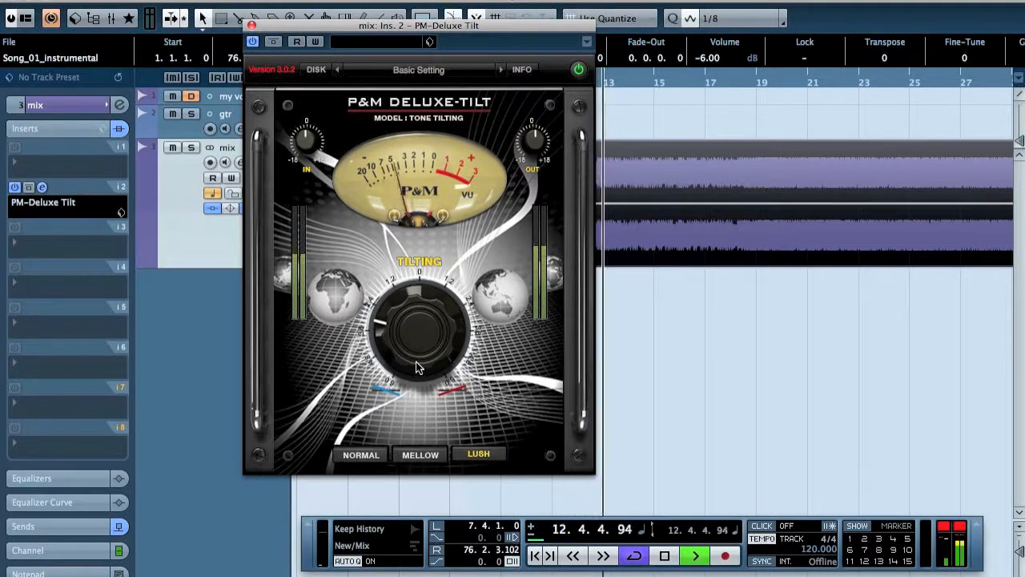
click(413, 457)
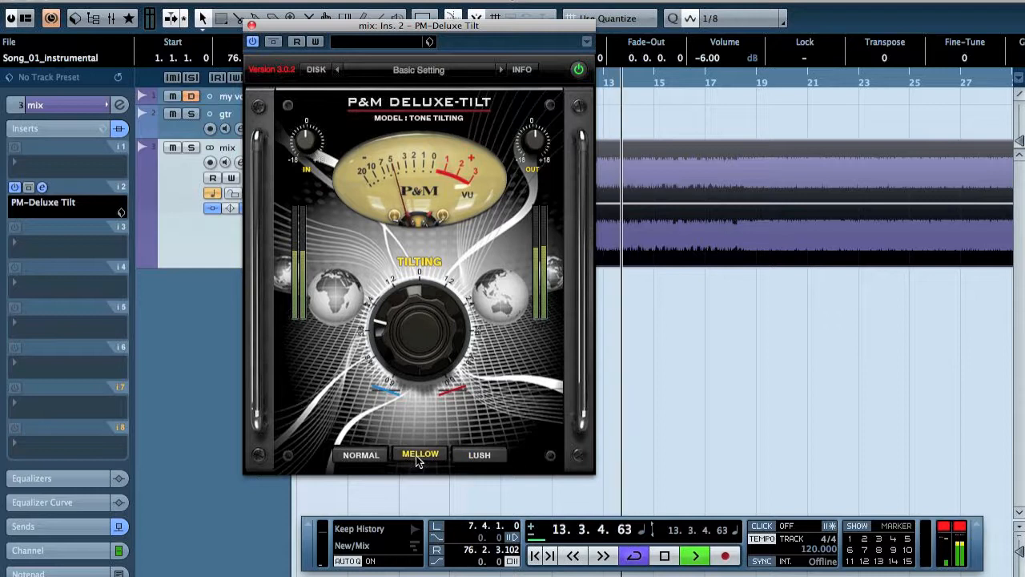
click(358, 458)
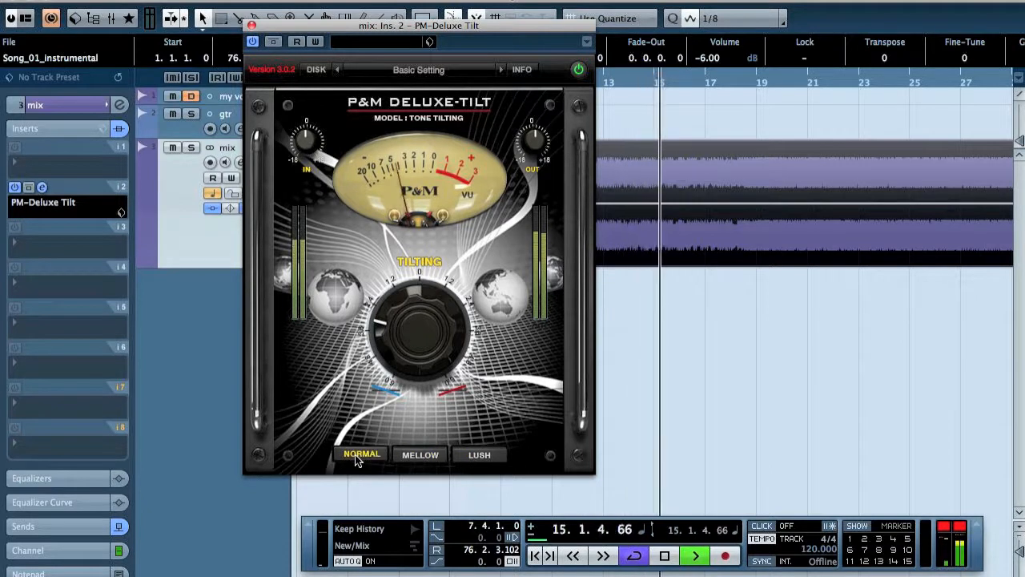
click(415, 456)
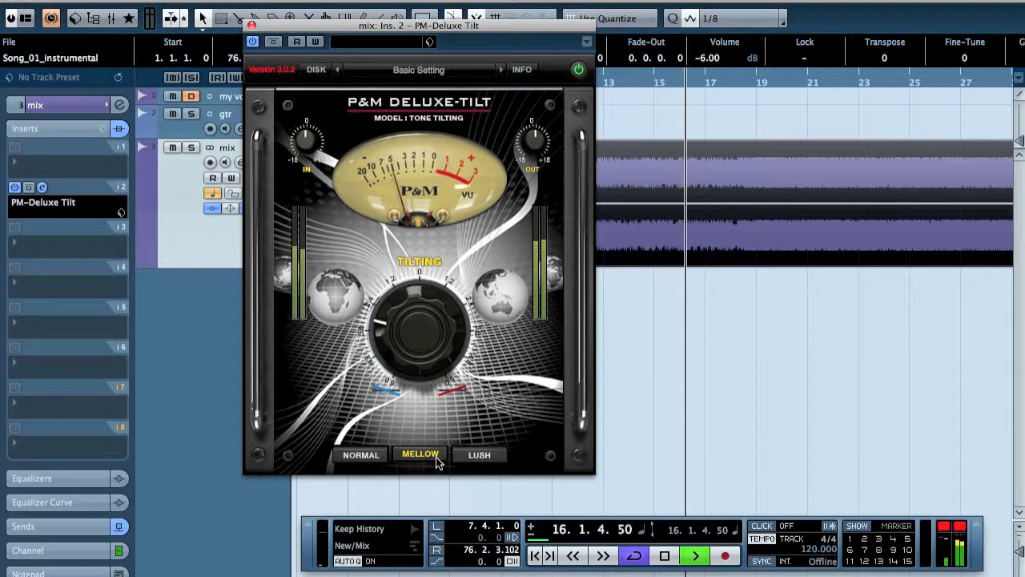
click(490, 457)
key(space)
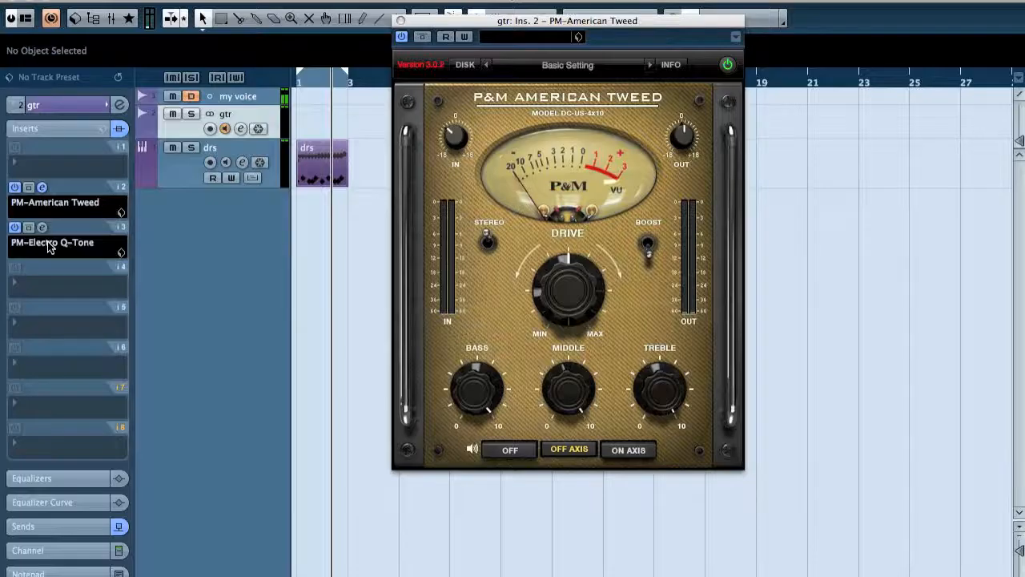
Replace PM-Electro Q-Tone on the gtr track with PM-Liquid Air-Q, discarding the old plug-in's changes
click(45, 241)
scroll(102, 546, down, 5)
mouse_move(76, 436)
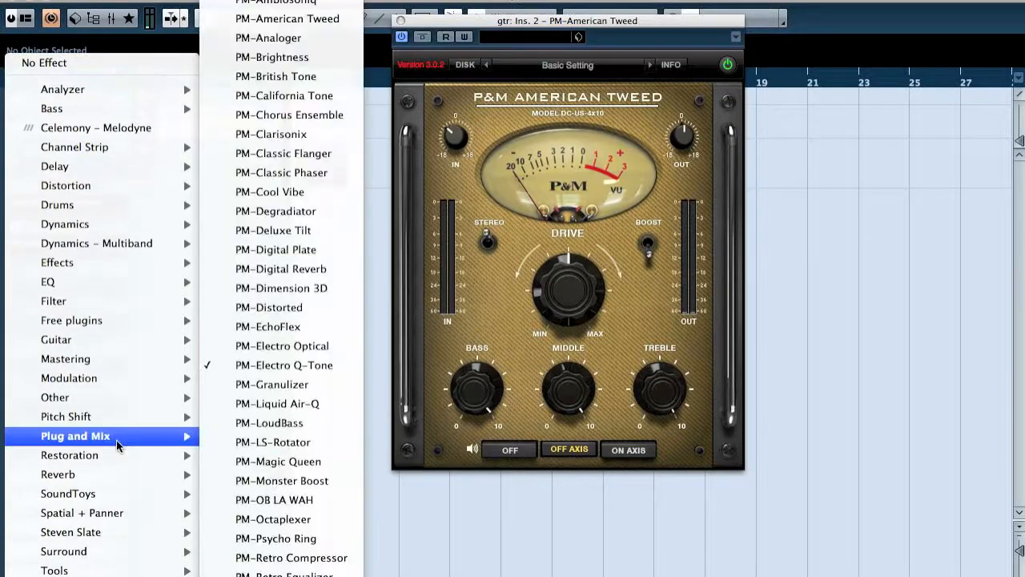
click(286, 403)
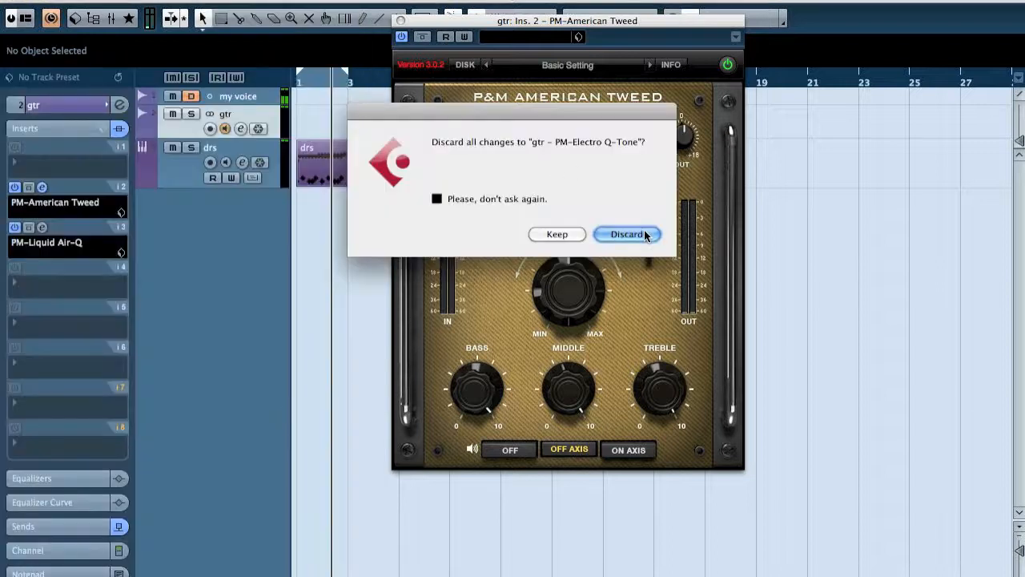
click(627, 234)
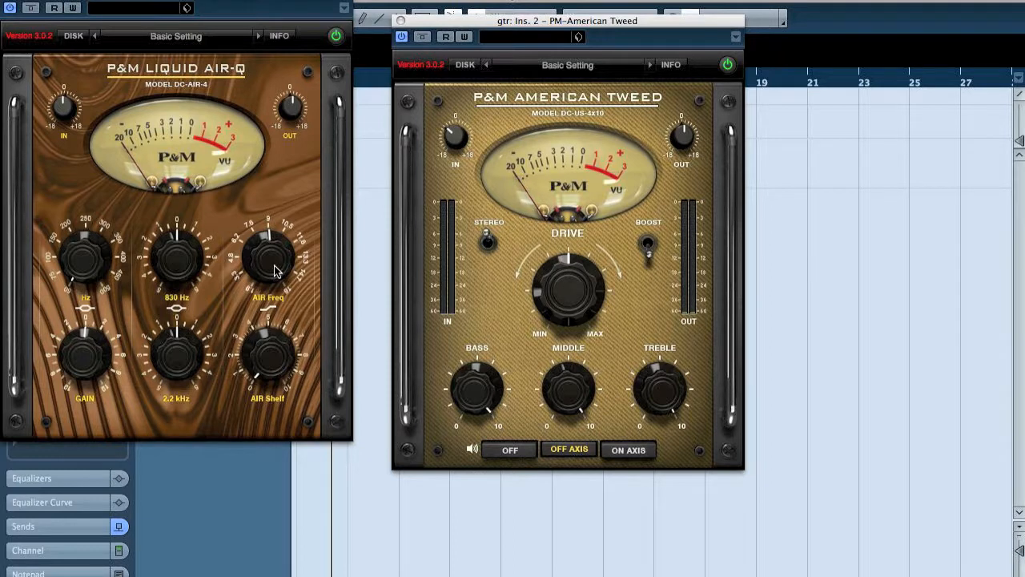
Set Liquid Air-Q's low band to about 150 Hz, raise its gain and the 830 Hz band, and lower the output level
drag(90, 261, 84, 217)
drag(90, 380, 96, 342)
drag(185, 254, 186, 240)
click(32, 8)
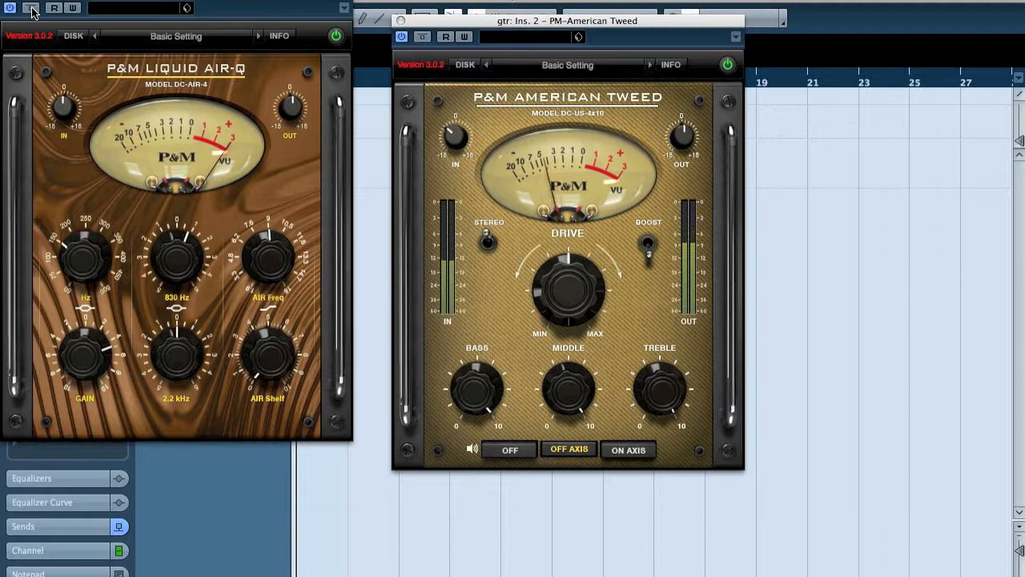
drag(290, 108, 283, 158)
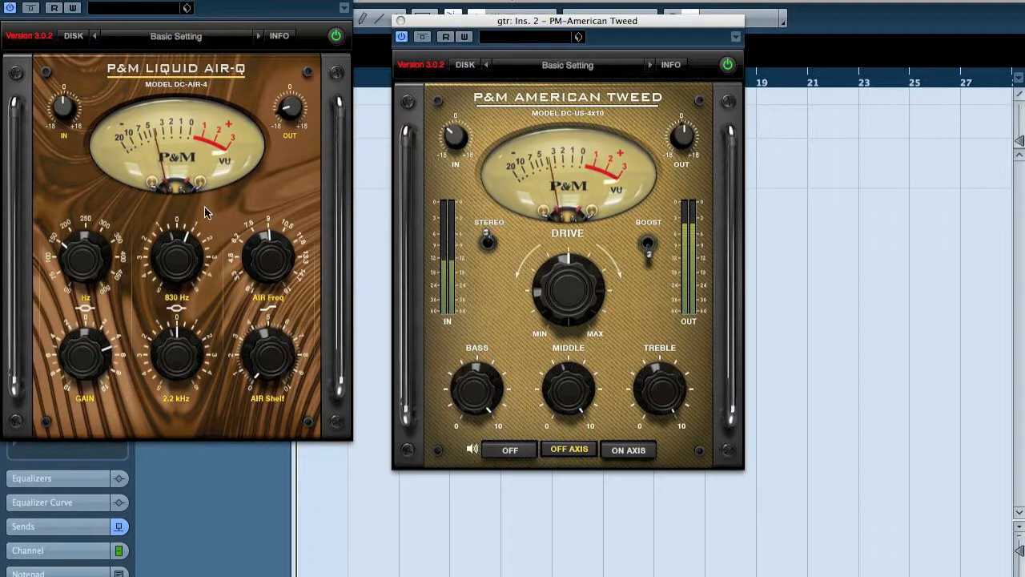
Set the AIR Shelf to about 5 and the low band to about 250 Hz, and boost the 2.2 kHz and 830 Hz bands
drag(269, 377, 265, 284)
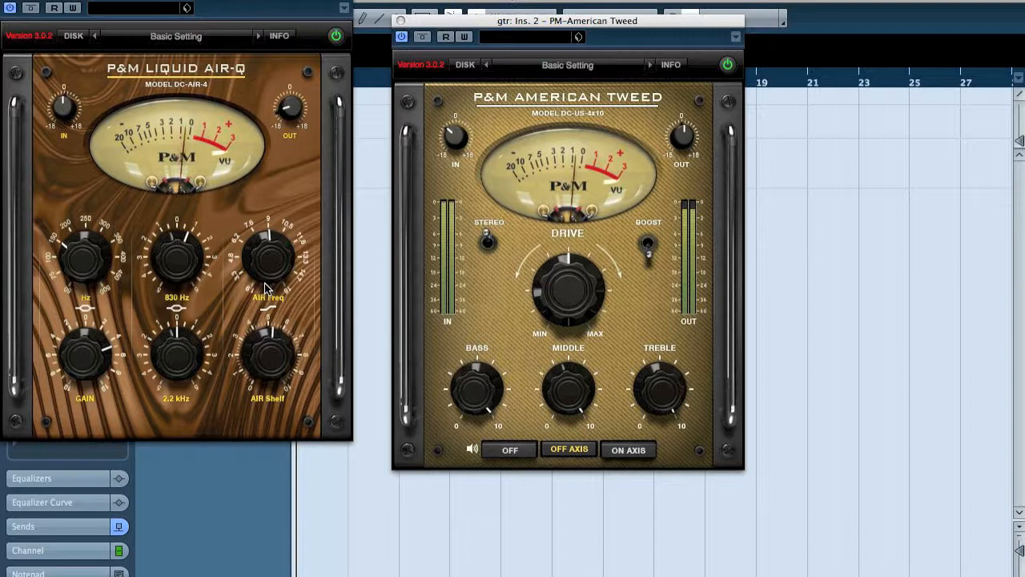
click(90, 359)
drag(165, 365, 164, 345)
drag(171, 279, 171, 263)
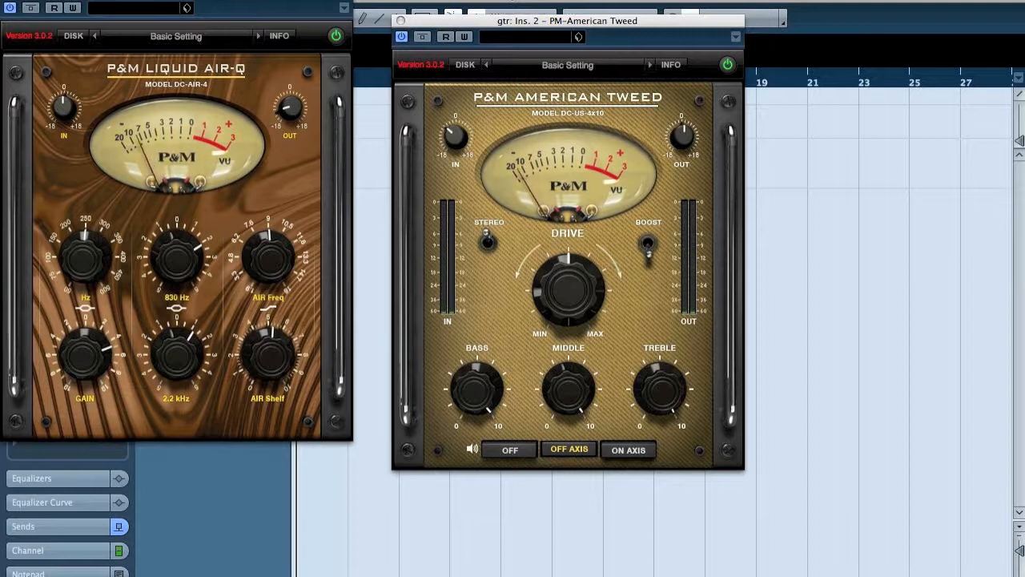
Load the Air Guitar factory preset in Liquid Air-Q
click(236, 36)
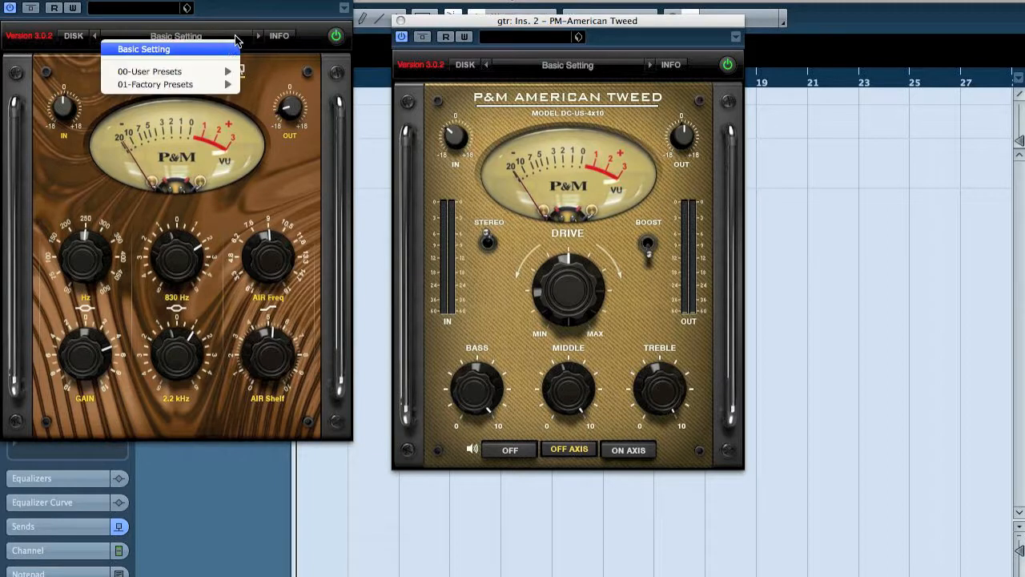
mouse_move(217, 84)
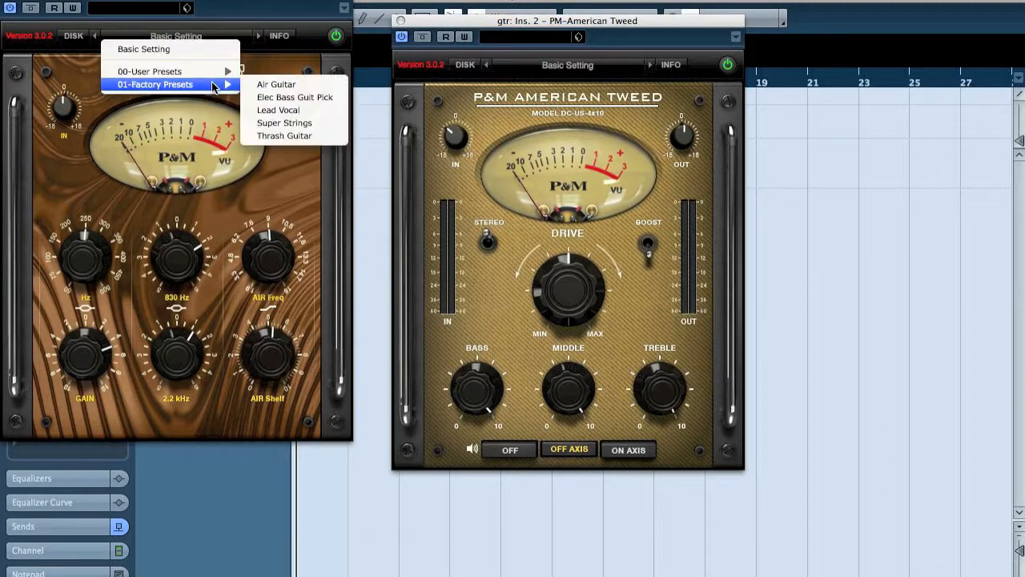
click(313, 86)
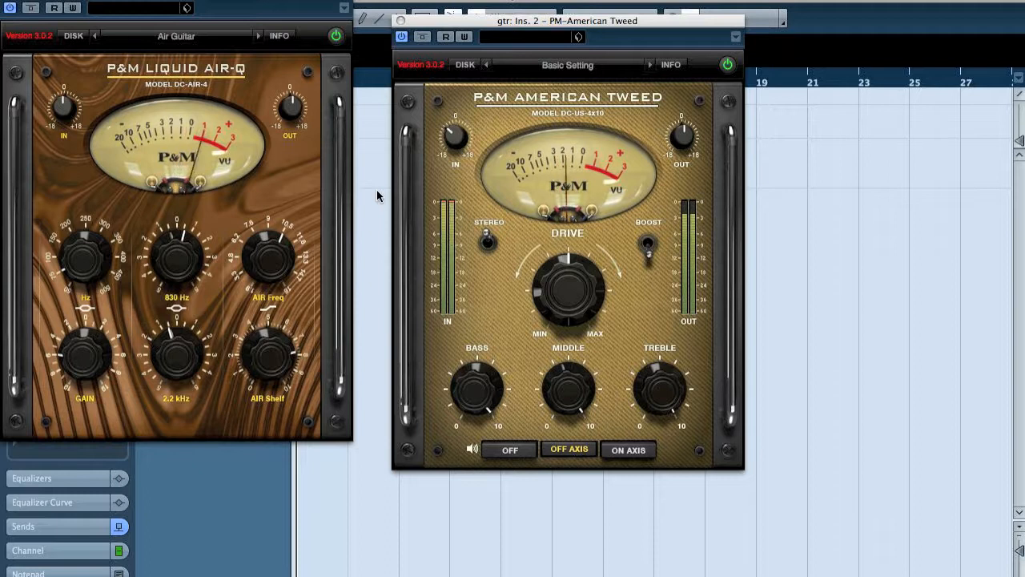
Close the Liquid Air-Q window and replace that insert with PM-Retro Filter
click(9, 0)
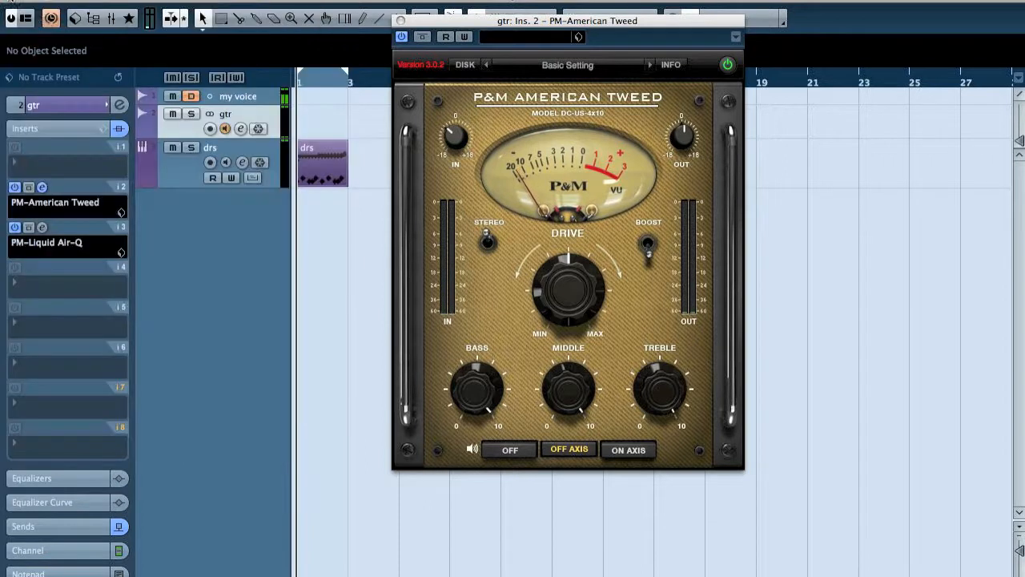
click(57, 247)
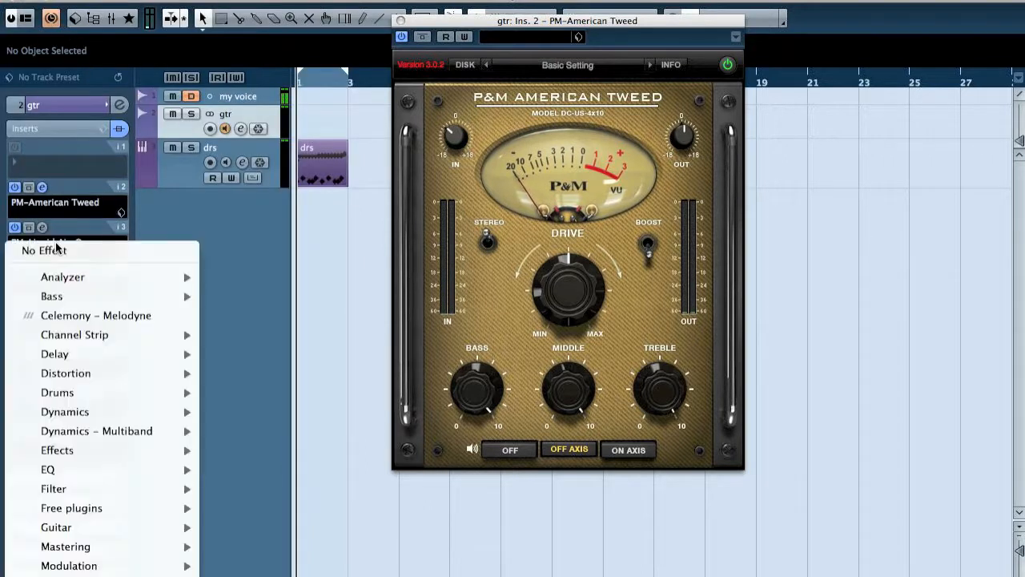
mouse_move(155, 413)
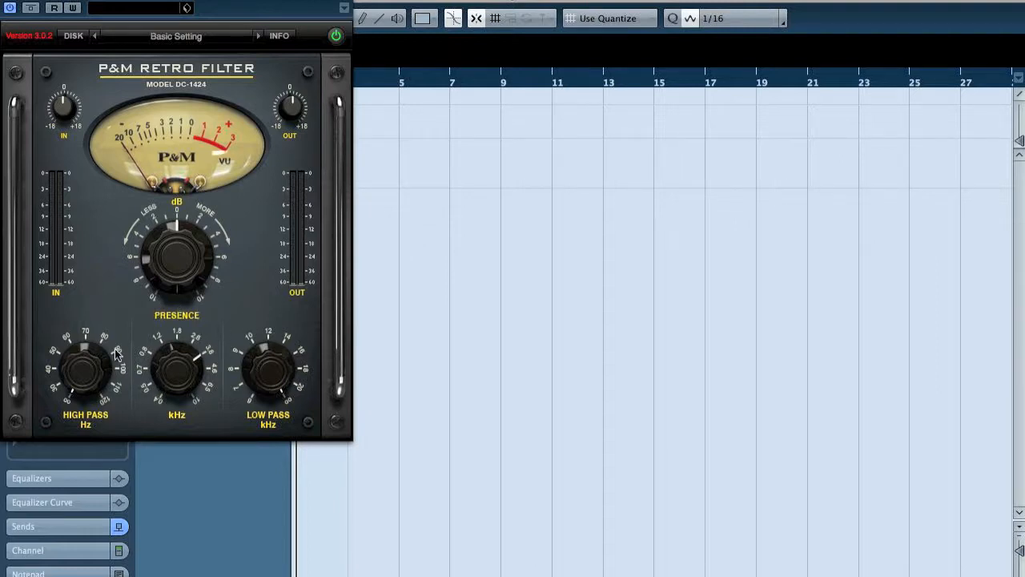
Set Retro Filter's high pass to 120 Hz, compare it with bypass, and turn the low pass down to its minimum
click(30, 8)
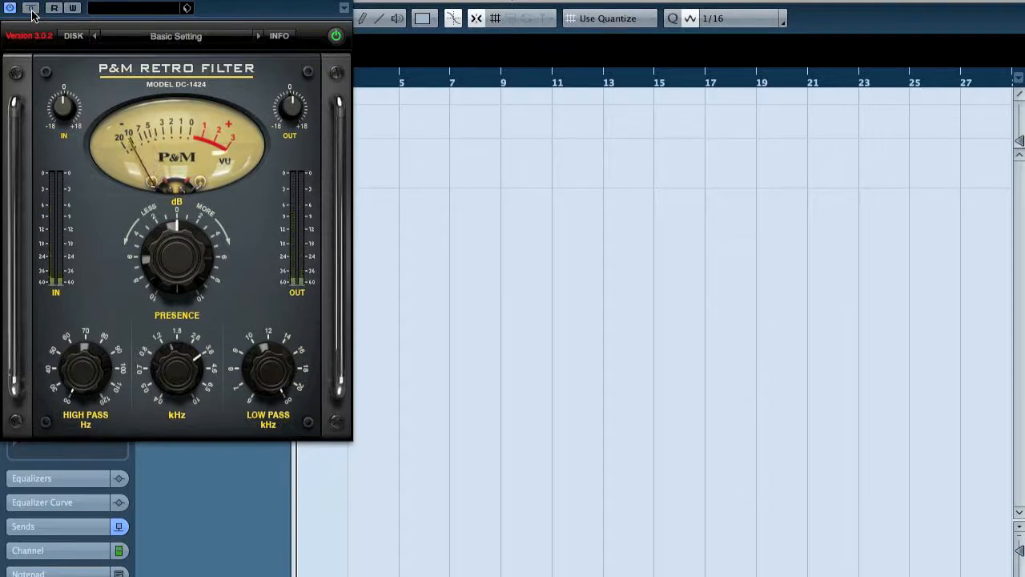
drag(91, 374, 84, 194)
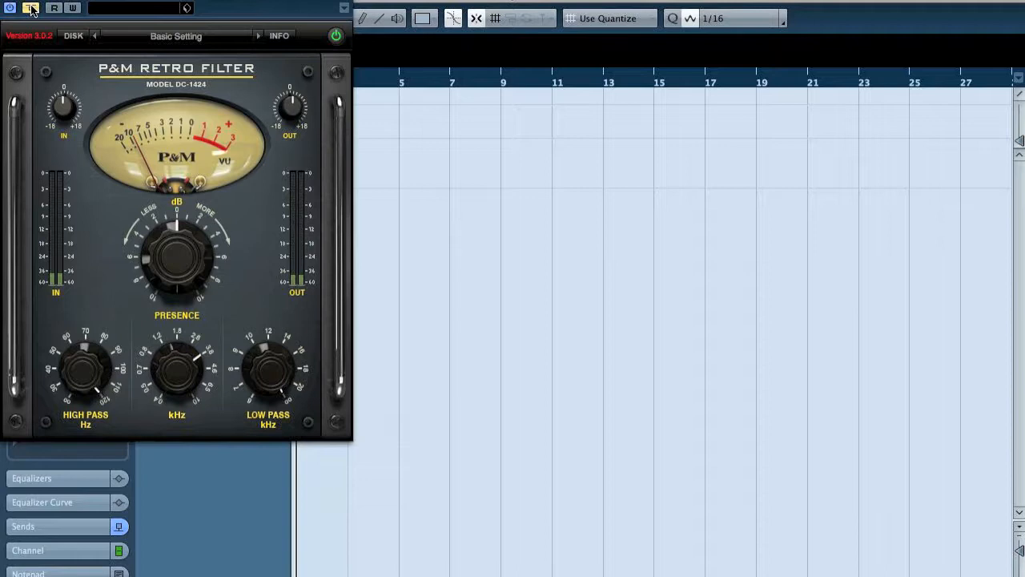
click(31, 8)
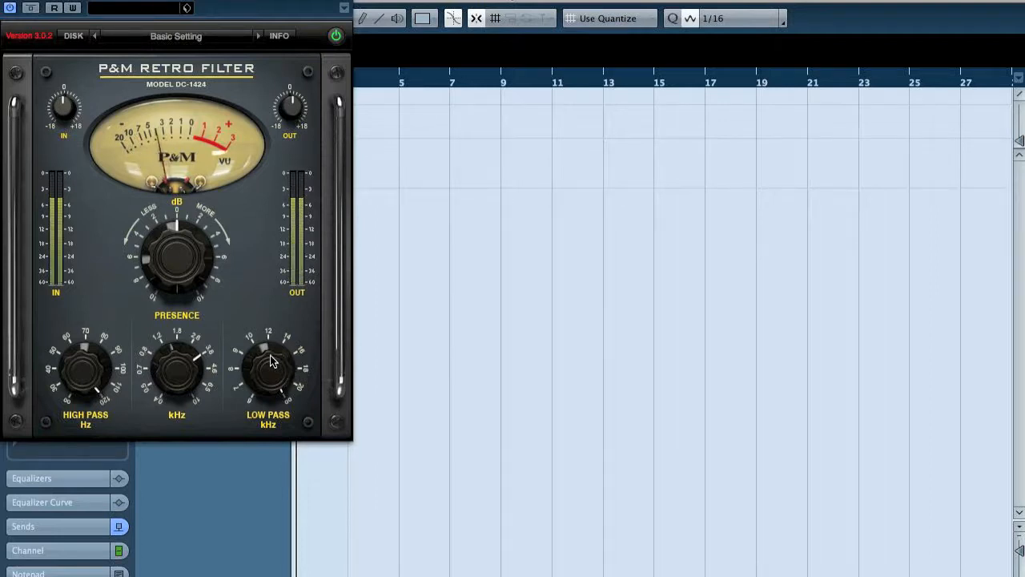
drag(279, 389, 274, 576)
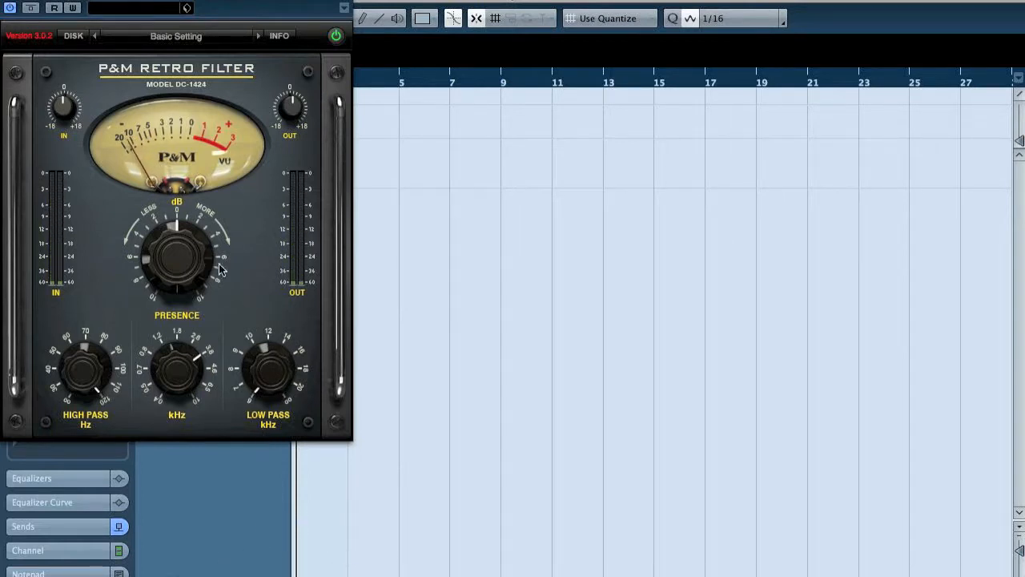
Raise Retro Filter's Presence to 10, and bring it back to just above 0
drag(182, 277, 186, 162)
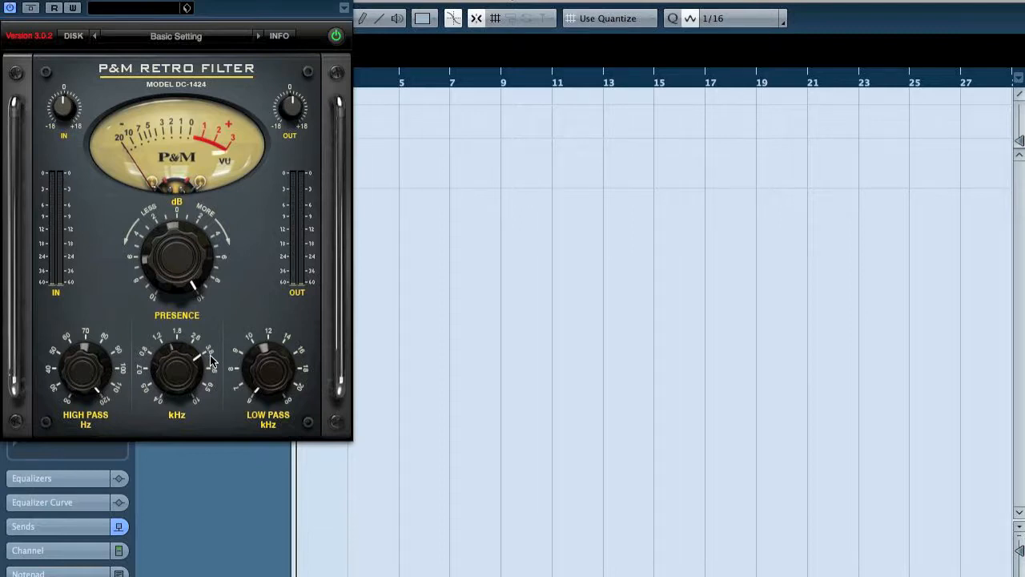
drag(195, 239, 176, 160)
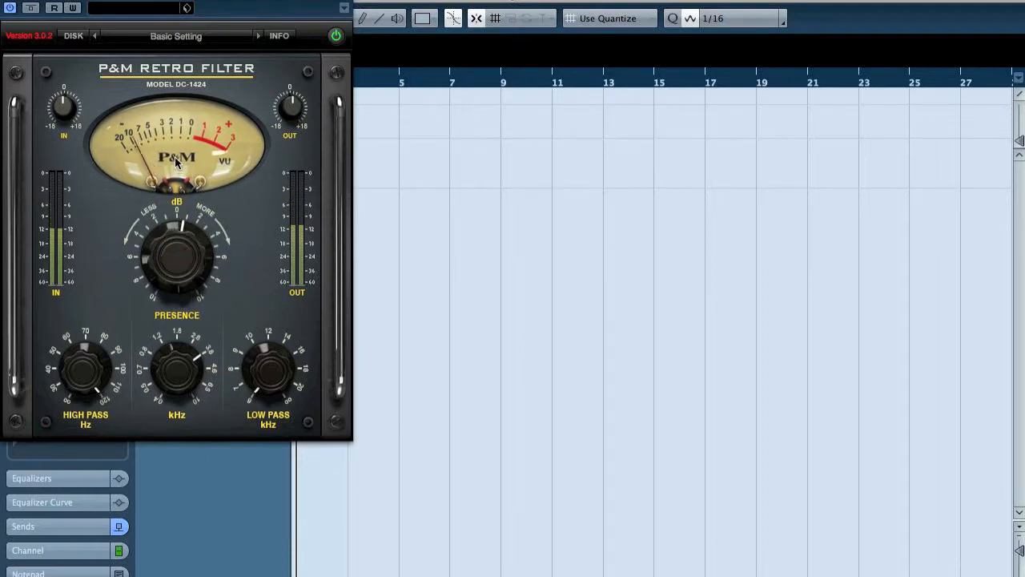
Turn Retro Filter's Presence up again to audition the boost
drag(191, 247, 183, 128)
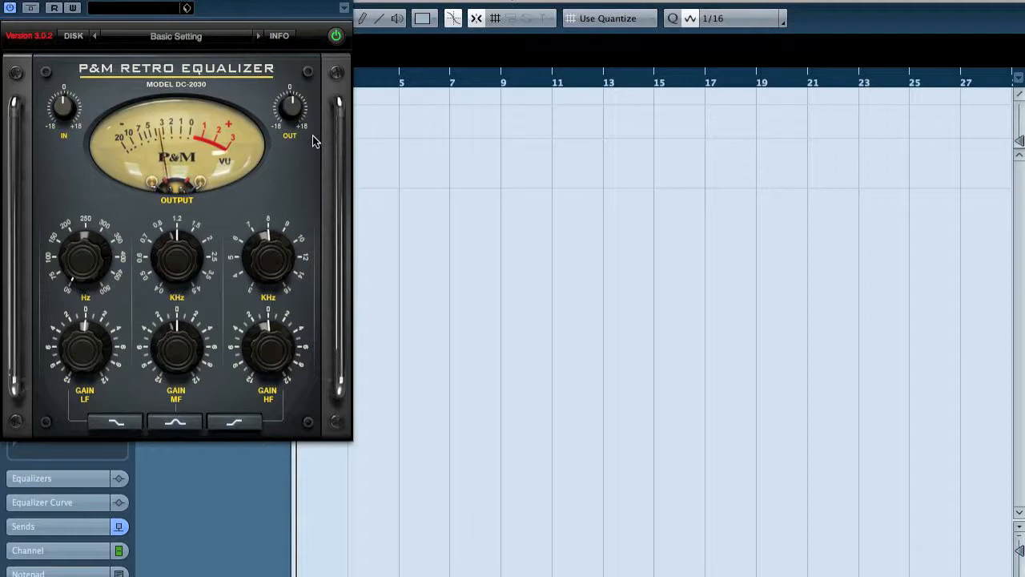
Compare Retro Equalizer with bypass, and boost its LF gain to +12 at 300 Hz
click(32, 8)
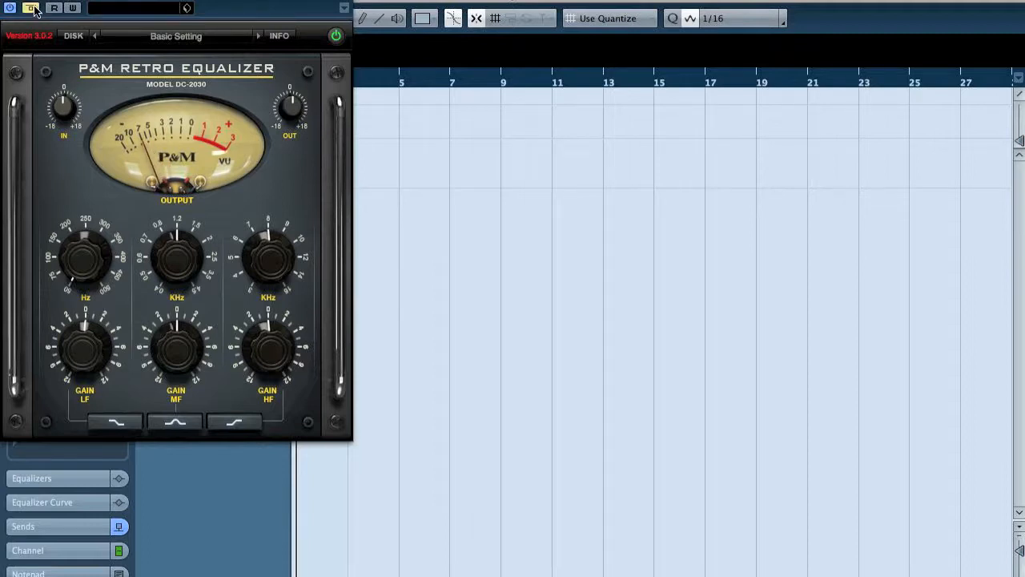
click(34, 7)
drag(84, 361, 70, 223)
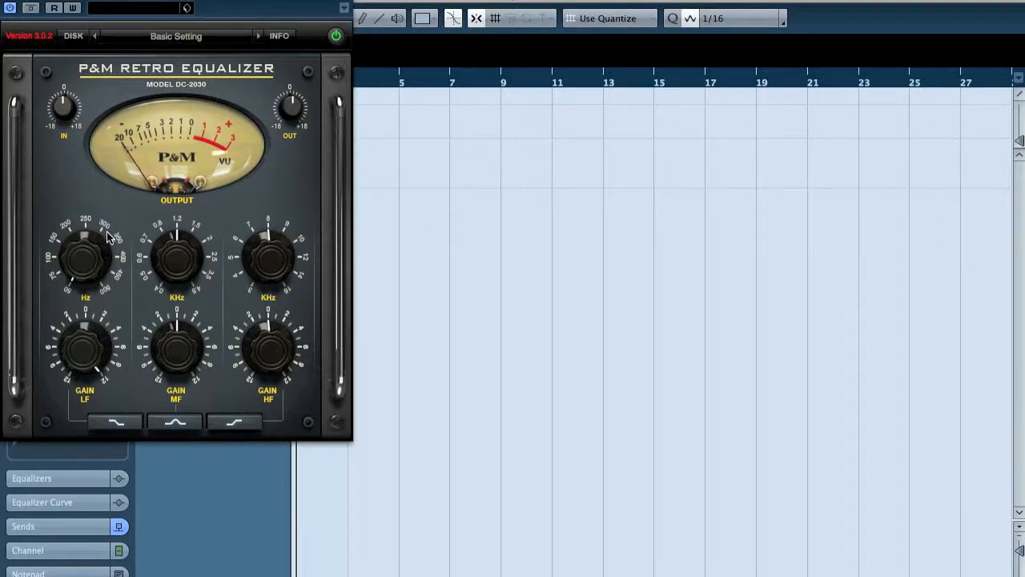
drag(102, 232, 58, 136)
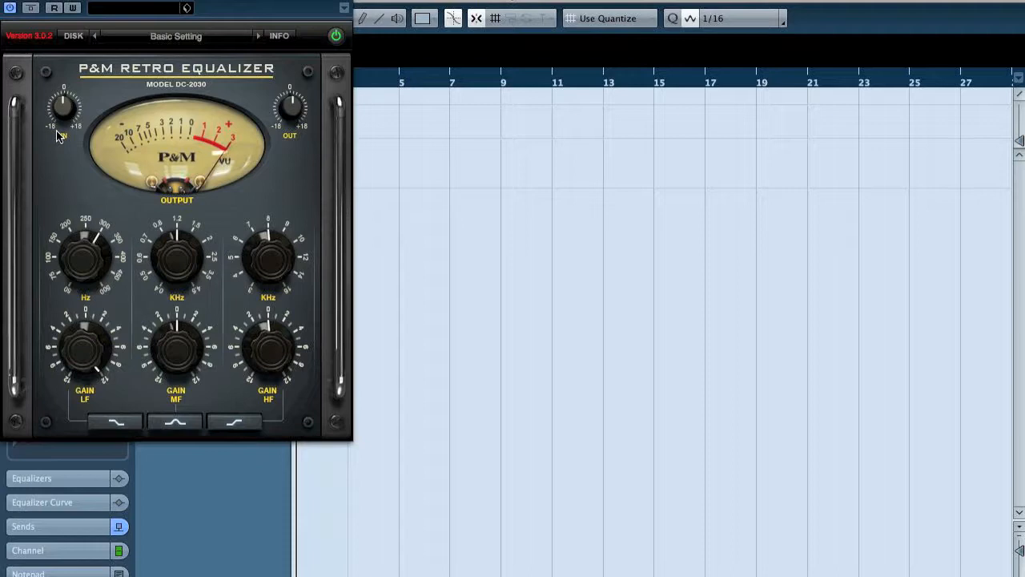
Lower Retro Equalizer's output level to tame the boost, and compare the sound with bypass
drag(293, 109, 293, 153)
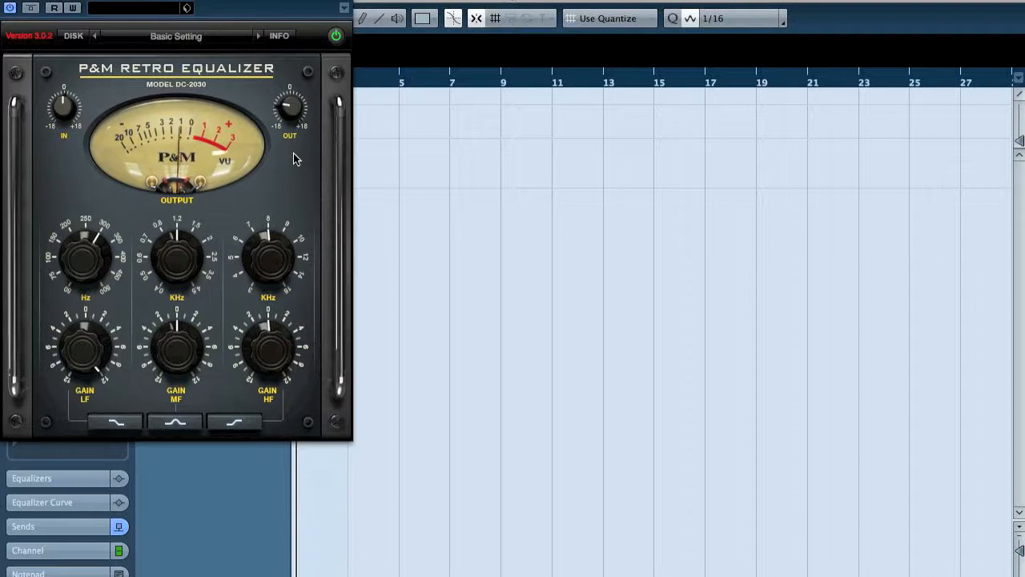
click(34, 9)
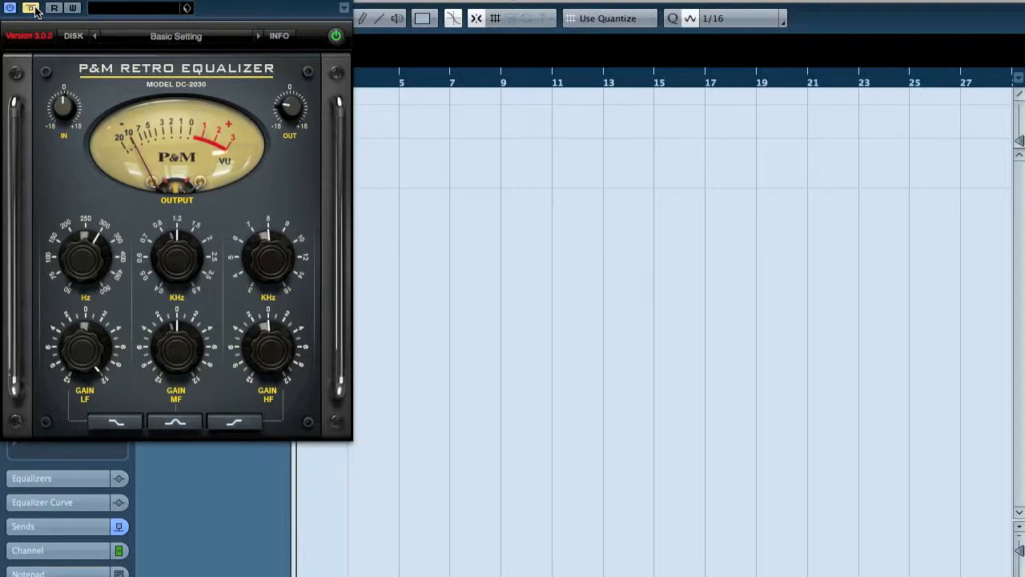
click(32, 8)
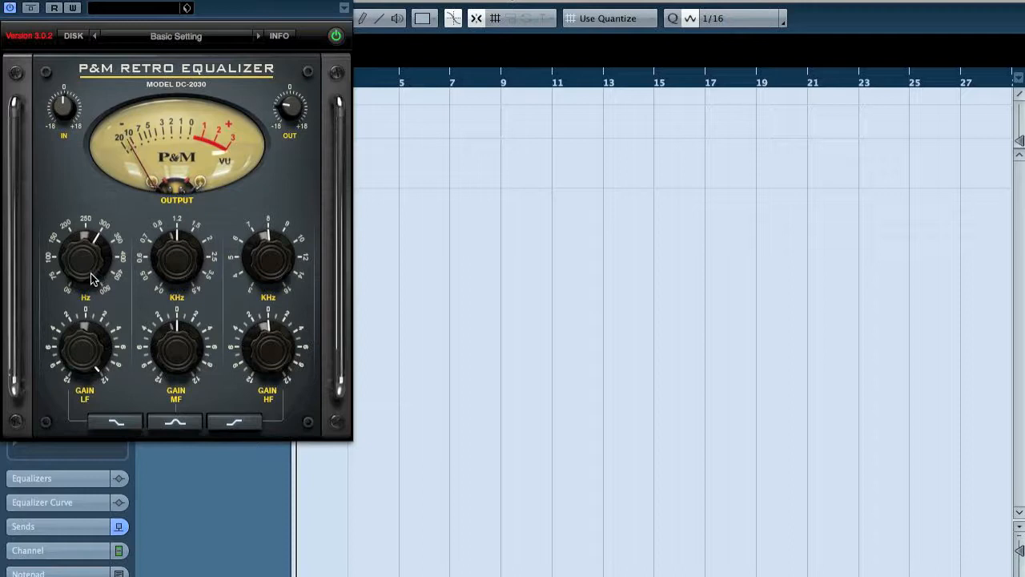
Raise the low band's frequency to 500 Hz and sweep its LF gain between full cut and boost
drag(99, 327, 91, 398)
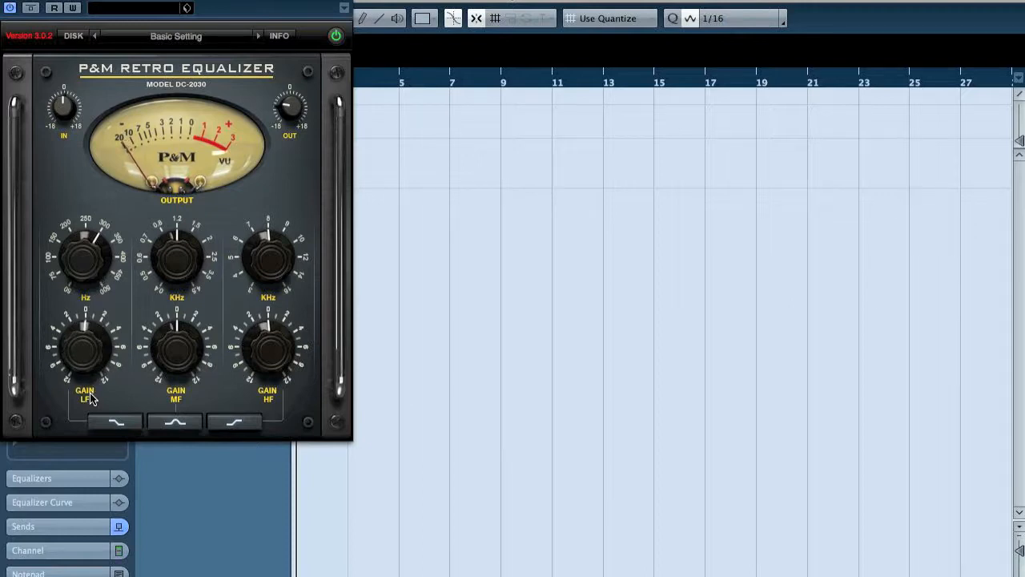
drag(92, 237, 75, 190)
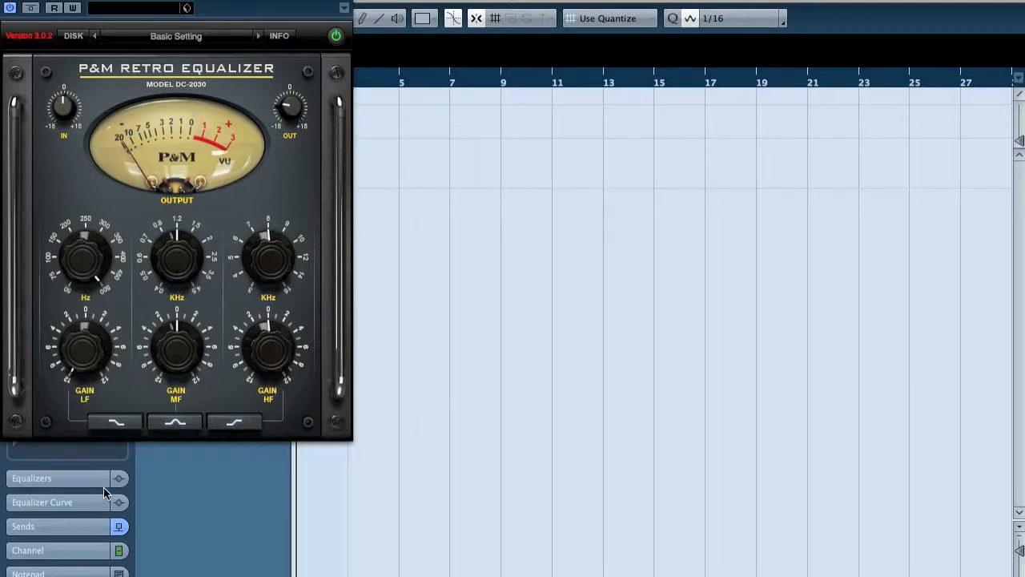
drag(84, 364, 80, 265)
drag(80, 310, 80, 383)
Toggle the low band's shelf shape for comparison and return the LF gain to 0
click(112, 422)
click(118, 429)
mouse_move(86, 353)
mouse_down()
mouse_move(67, 339)
mouse_move(75, 262)
mouse_move(64, 281)
mouse_up()
Set the high band to a +12 HF gain at 4 kHz
mouse_move(287, 274)
mouse_down()
mouse_move(279, 266)
mouse_move(273, 277)
mouse_up()
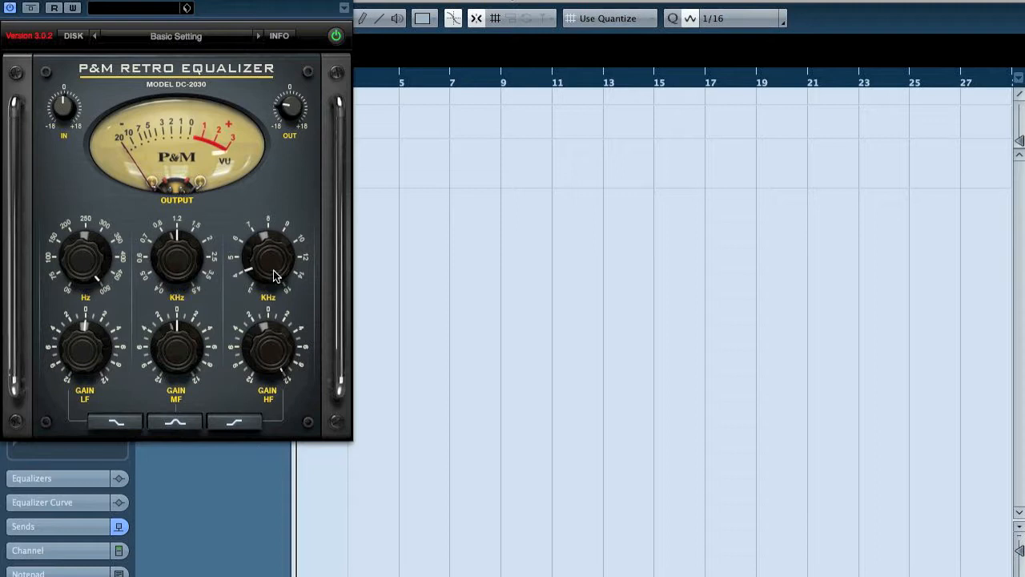
Cut the LF gain to -6 and boost the MF gain to +12 at about 2 kHz
click(195, 423)
drag(87, 336, 71, 373)
drag(182, 356, 166, 224)
drag(166, 224, 204, 231)
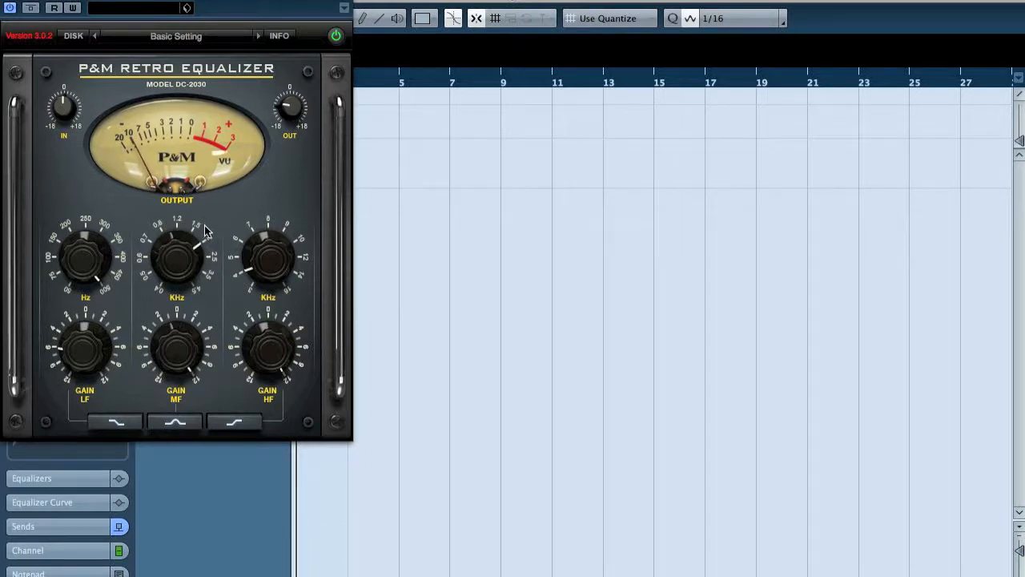
Switch the mid band's bell to its narrow shape and bring the output level back to 0
click(181, 418)
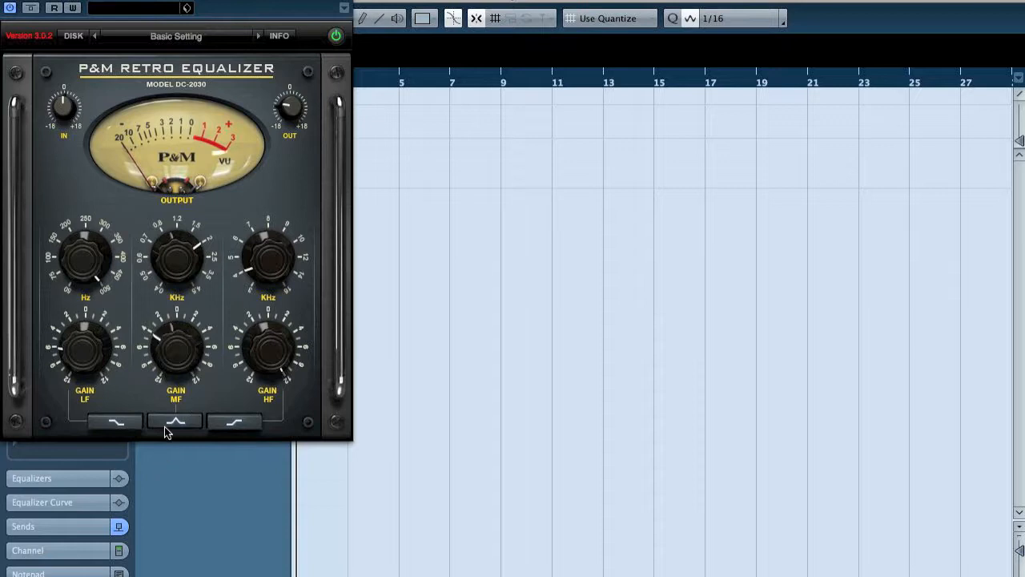
drag(293, 112, 305, 85)
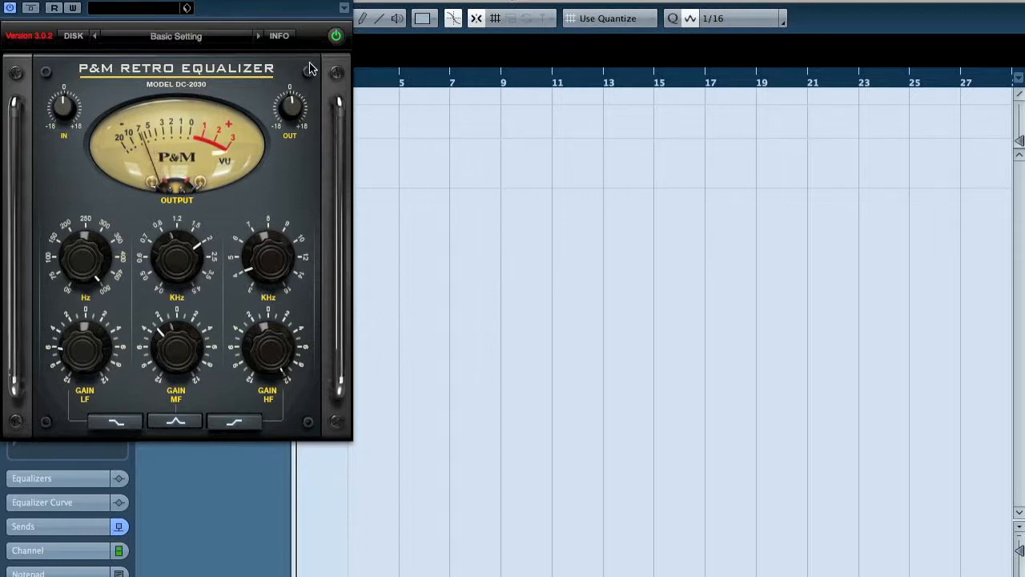
Boost the MF gain to +12, raise its frequency to 3.5 kHz, and cut the gain to -12
drag(182, 348, 282, 211)
drag(184, 251, 189, 227)
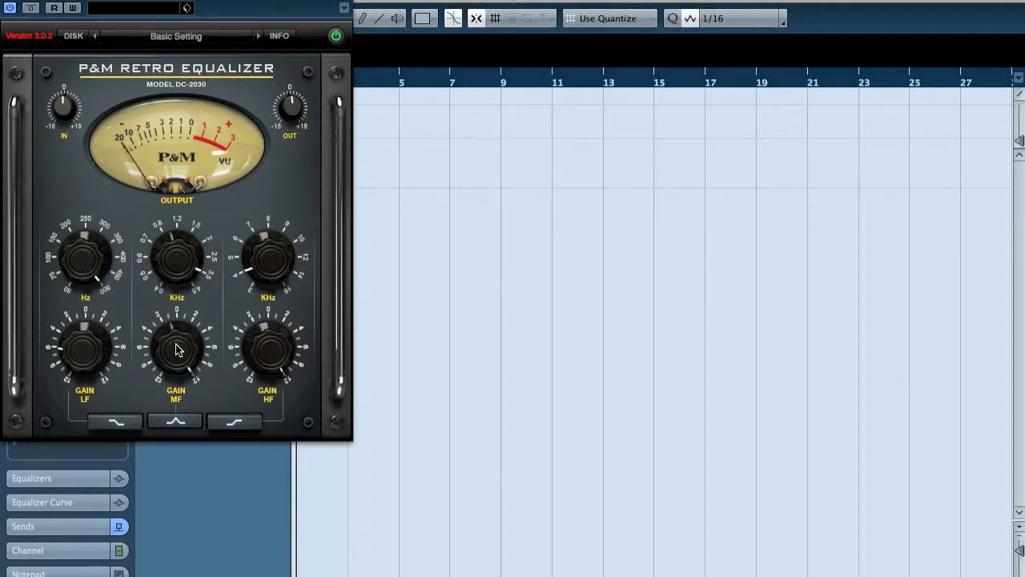
drag(177, 349, 153, 430)
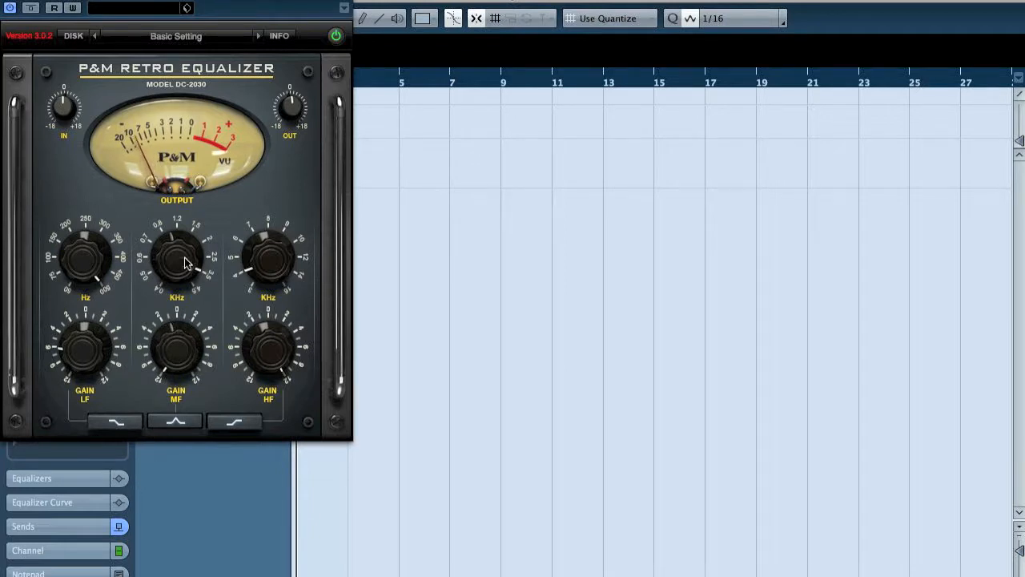
Return the mid band's bell to its wide shape and boost the MF gain near maximum at 0.8 kHz
click(178, 422)
drag(181, 266, 160, 244)
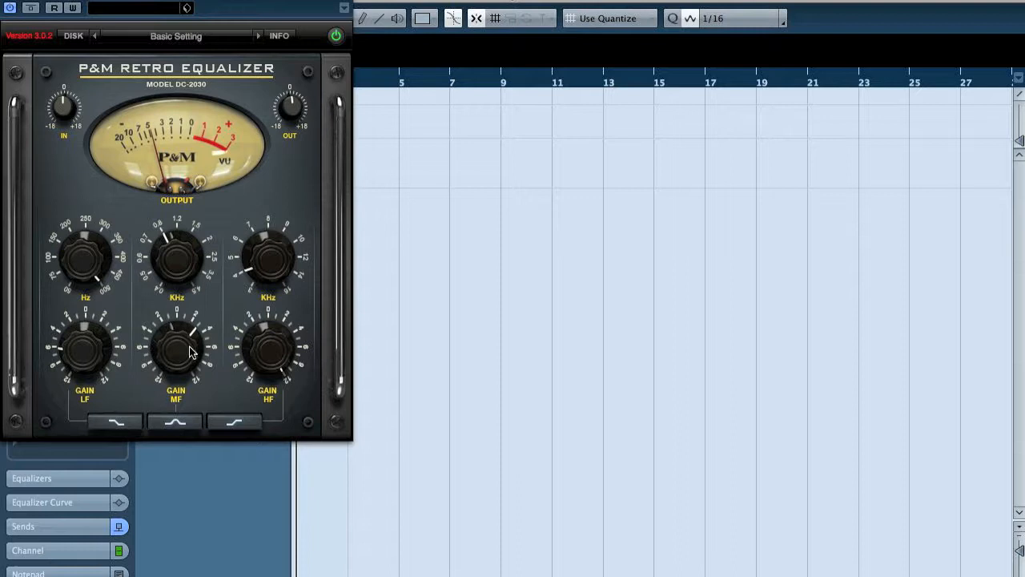
drag(202, 322, 200, 329)
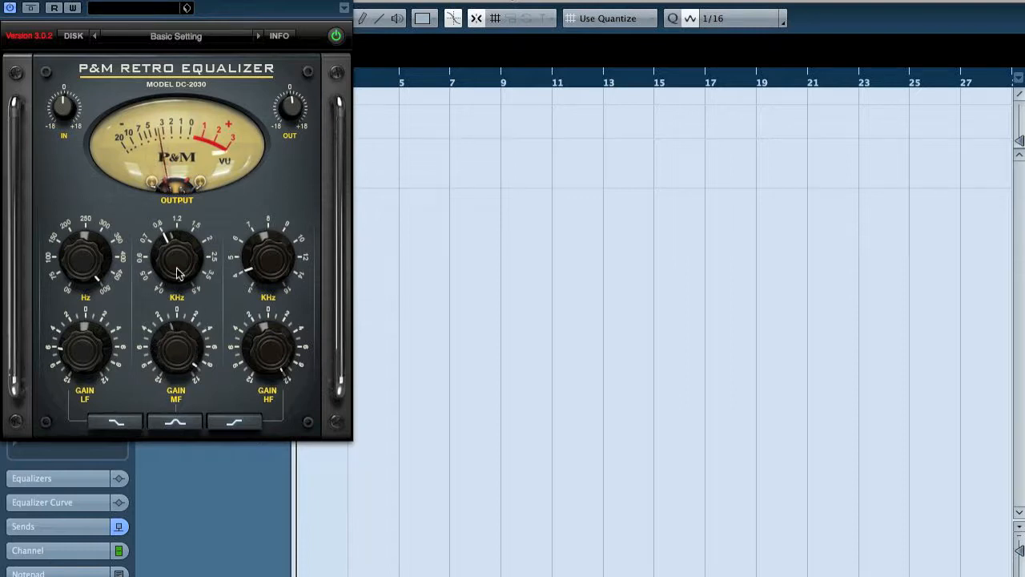
Sweep the mid band's frequency up to 2.5 kHz and back to 0.8 kHz, and readjust the MF gain
drag(167, 242, 184, 221)
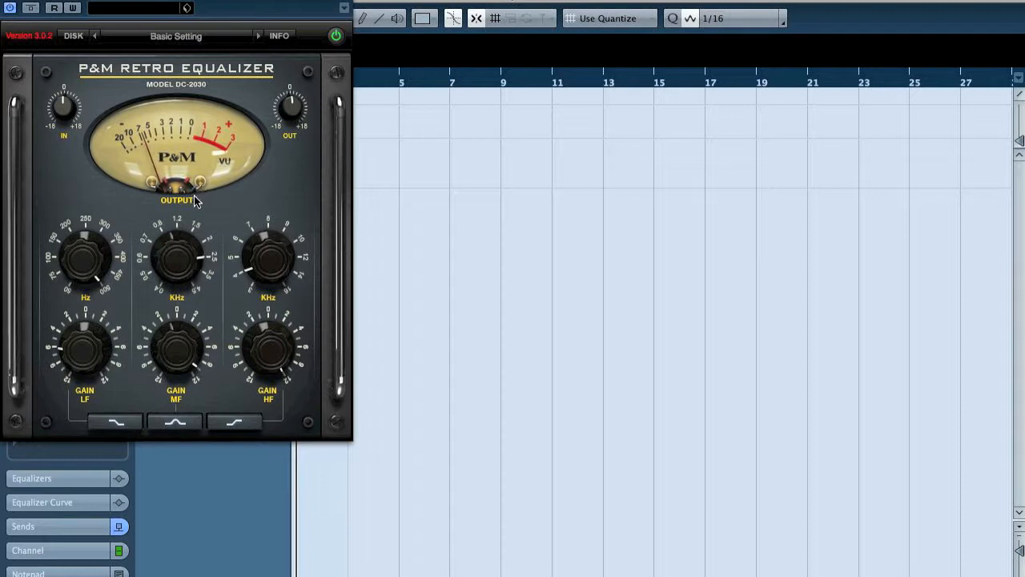
drag(192, 270, 171, 378)
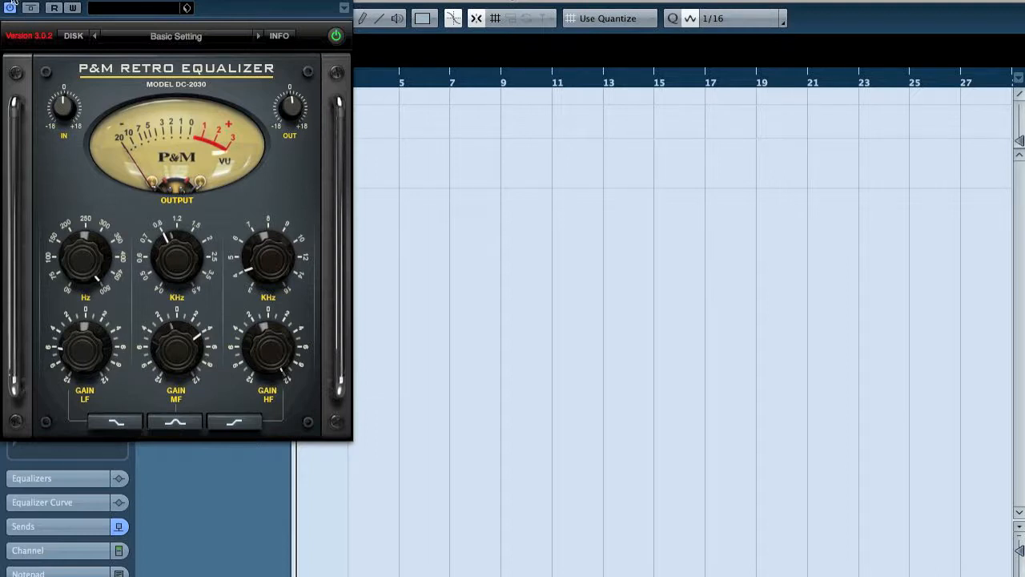
drag(185, 332, 176, 300)
Close the Retro Equalizer window and browse the Plug and Mix effects available for insert 3
click(7, 1)
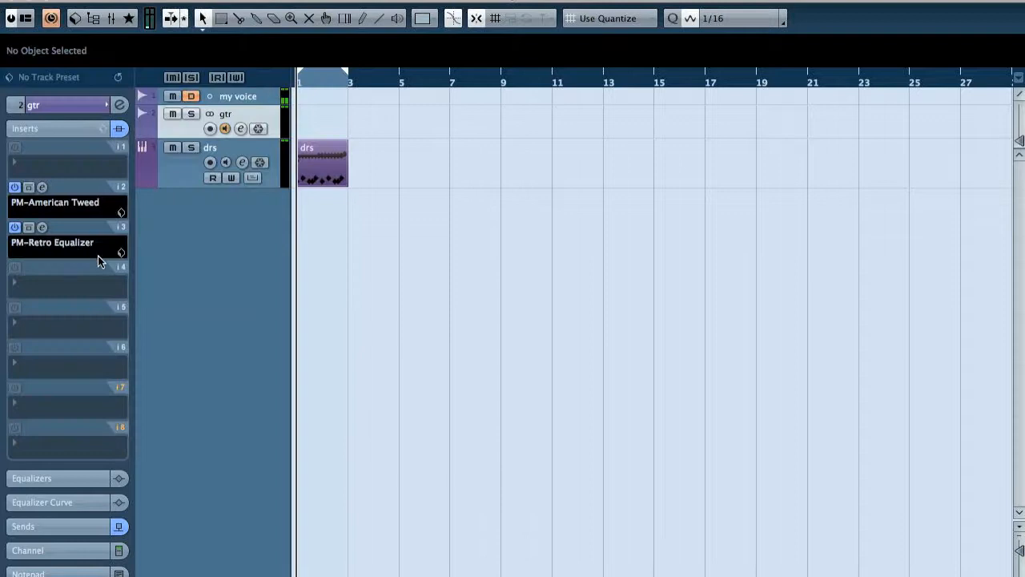
click(69, 243)
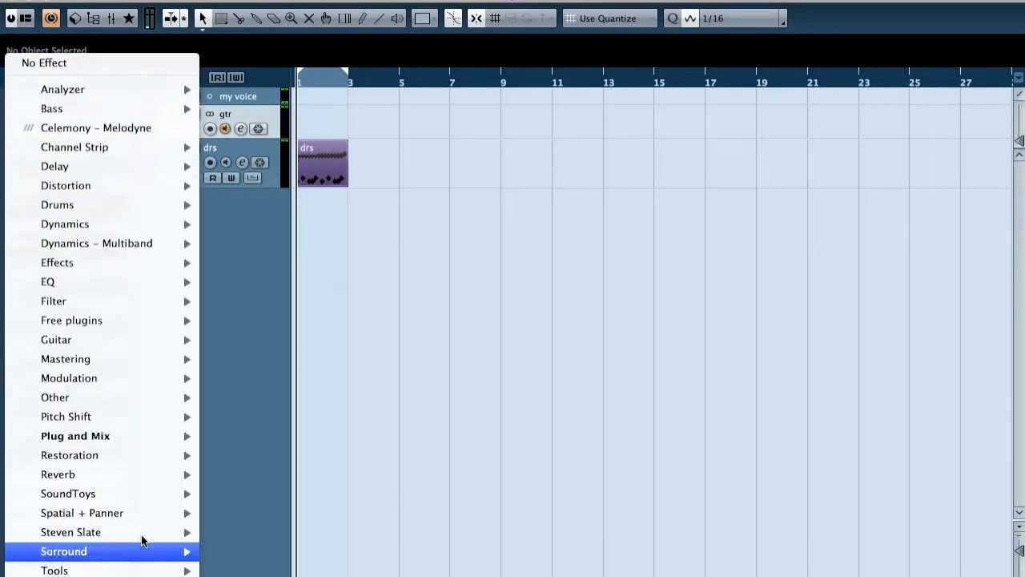
mouse_move(134, 441)
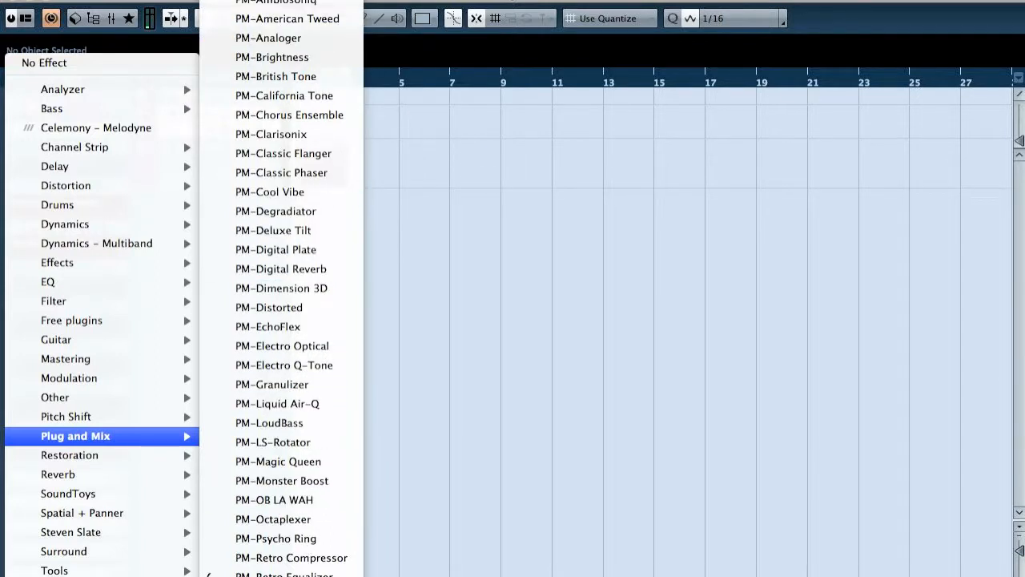
mouse_move(277, 1)
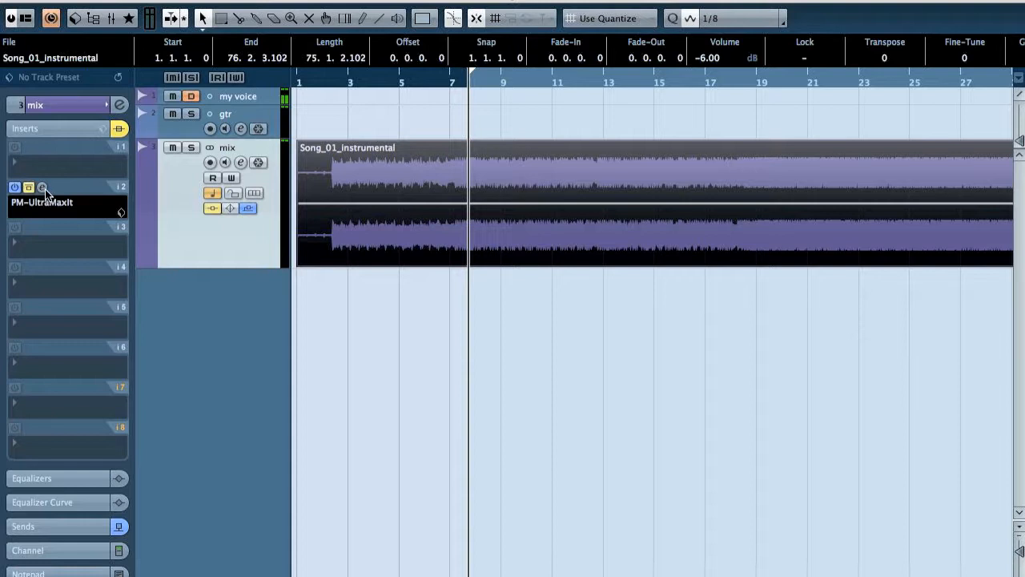
Open PM-UltraMaxIt on the mix track, take it out of bypass, and fine-tune its Out Ceiling near 0
click(40, 186)
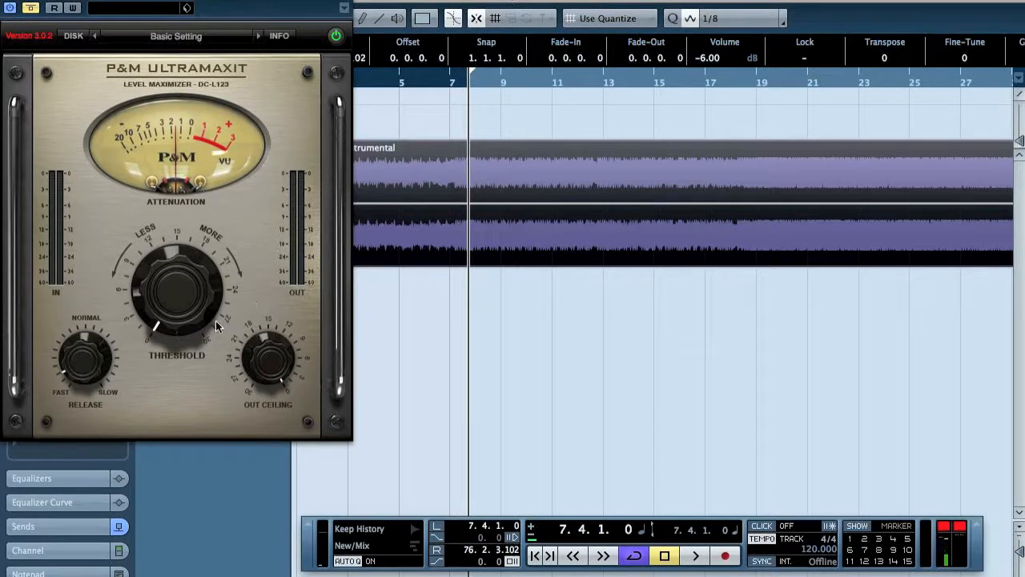
drag(270, 361, 245, 270)
drag(270, 367, 250, 291)
drag(278, 338, 257, 302)
drag(266, 365, 266, 368)
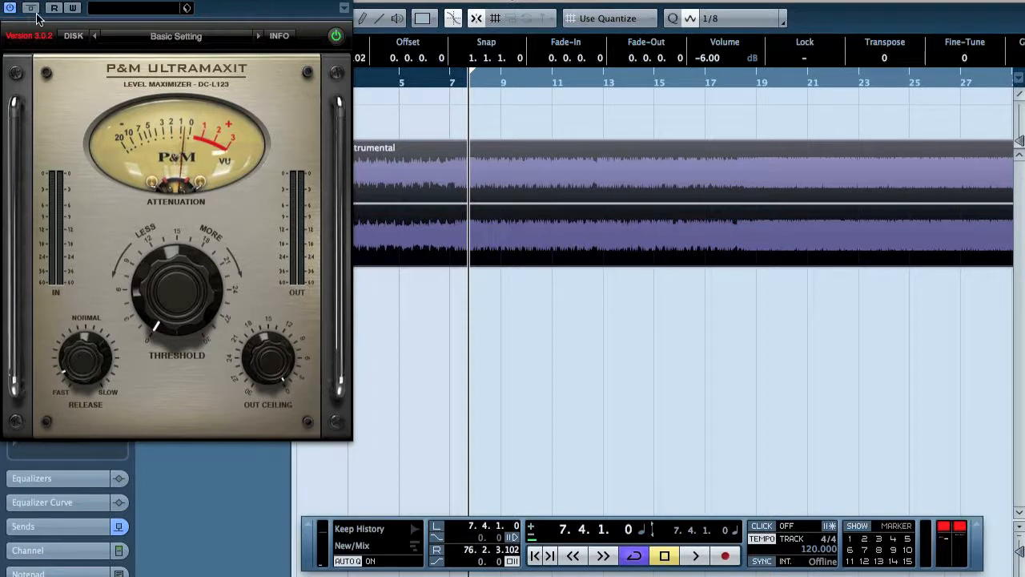
Play the mix while turning UltraMaxIt's Threshold down to 0, and stop back at the left locator
key(space)
drag(171, 312, 163, 465)
key(space)
key(KP_1)
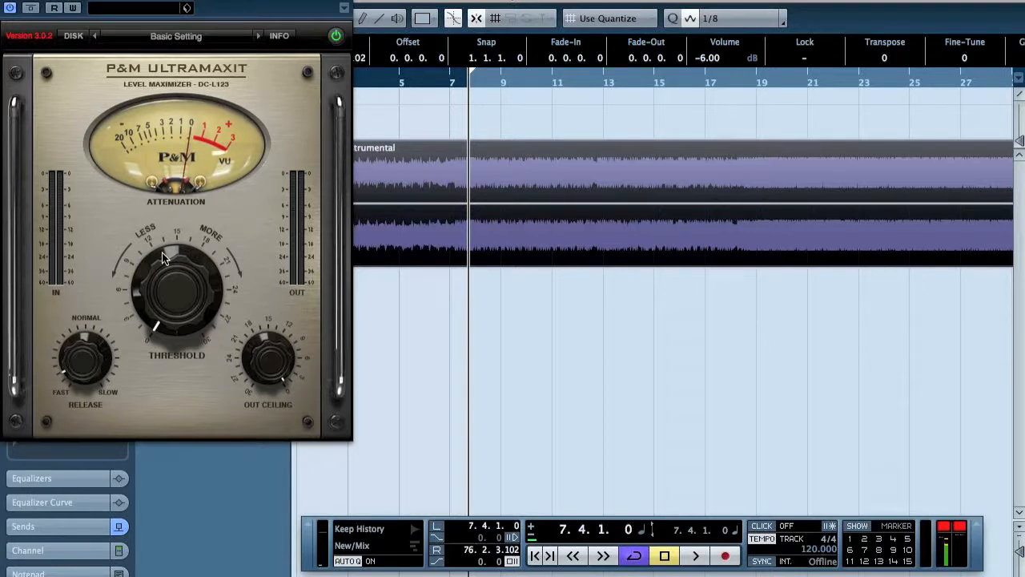
Play the mix again with UltraMaxIt's Threshold raised to between 6 and 9, and stop playback
drag(162, 256, 180, 272)
key(space)
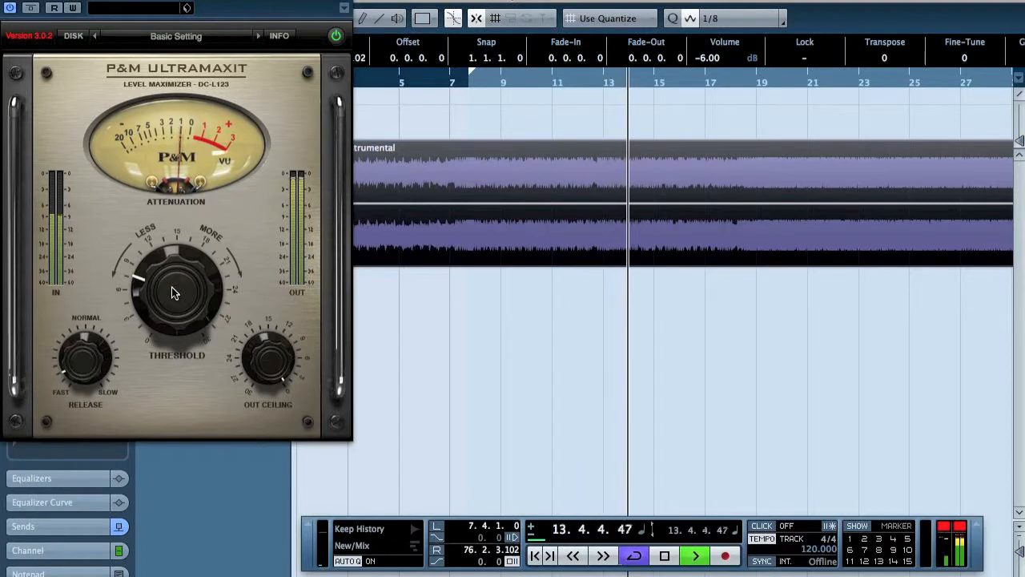
key(space)
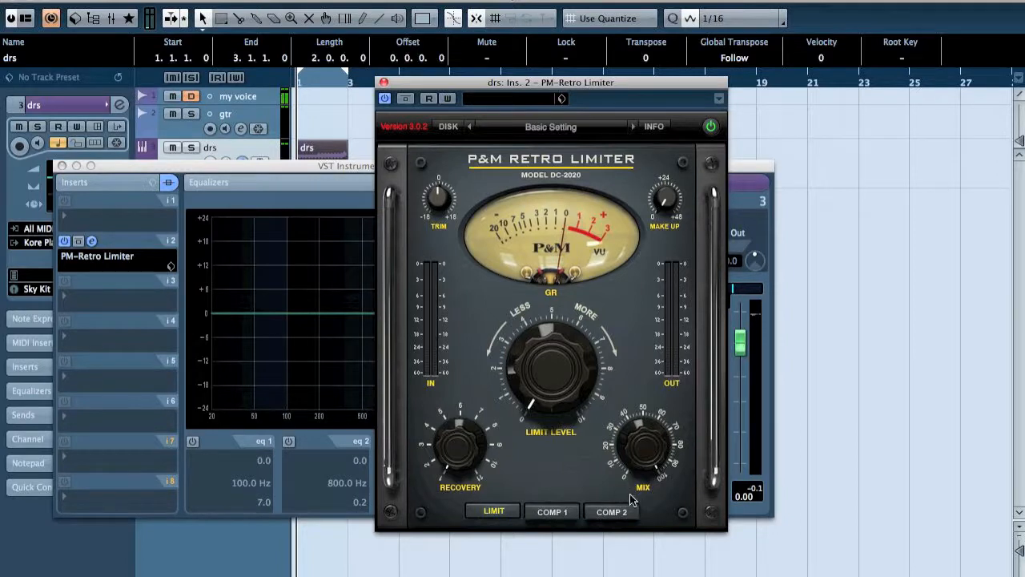
Turn Retro Limiter's Mix fully up, and try the Comp 1 and Comp 2 modes before returning to Limit
drag(653, 438, 661, 358)
click(556, 512)
click(611, 513)
click(495, 513)
Play the drums, and set Retro Limiter's Limit Level to 6 and Recovery to 11
key(space)
drag(566, 388, 563, 356)
drag(456, 447, 453, 435)
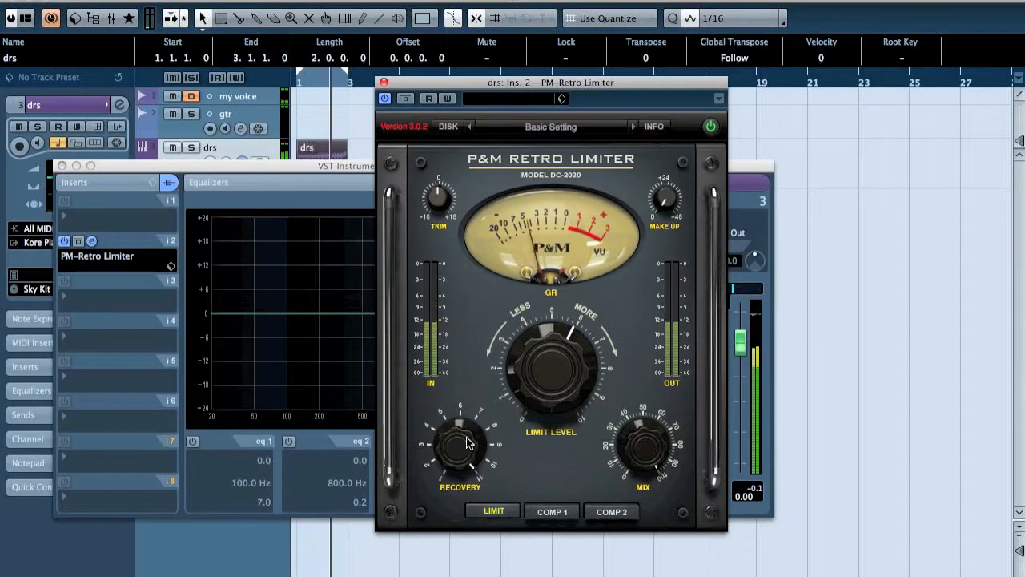
Audition the drums while sweeping Retro Limiter's Recovery between about 7 and 11, leaving it at 11
drag(475, 437, 467, 498)
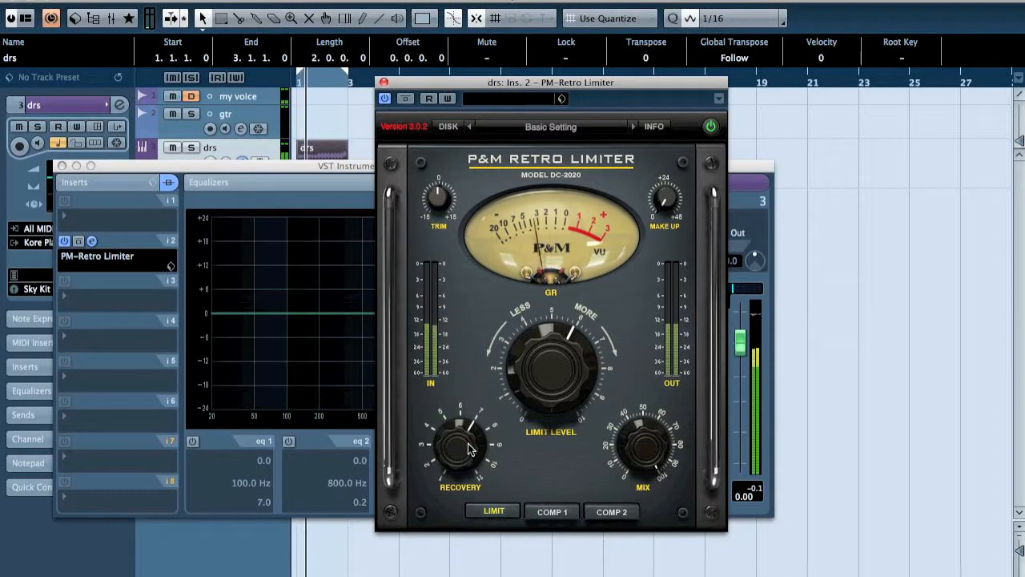
drag(458, 442, 452, 269)
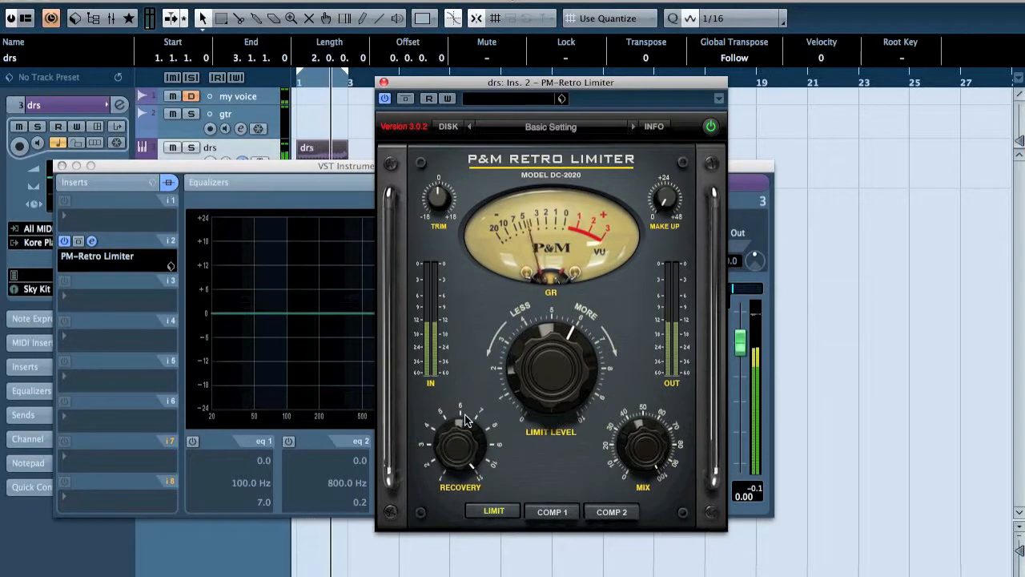
drag(465, 414, 467, 447)
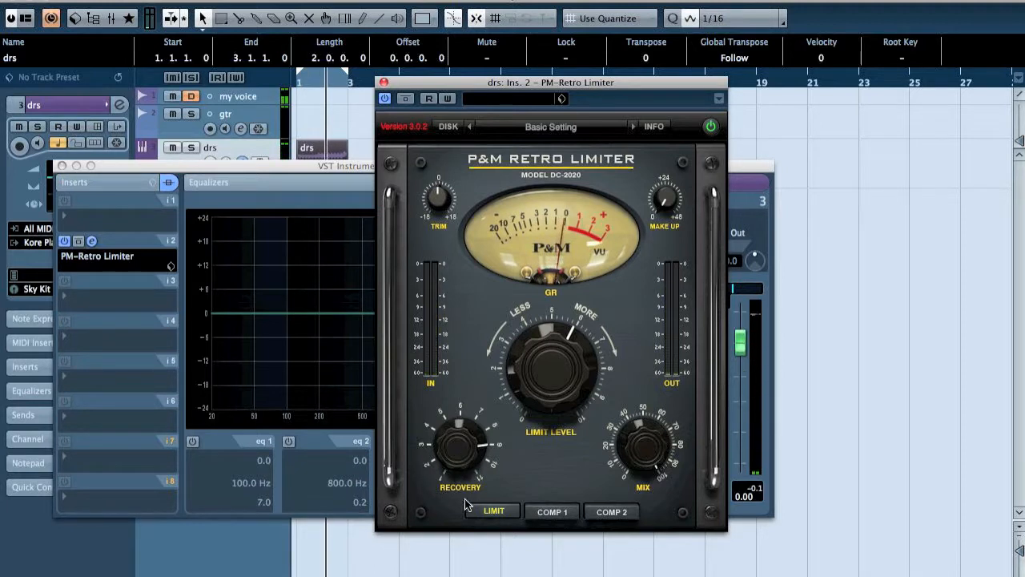
drag(465, 450, 474, 374)
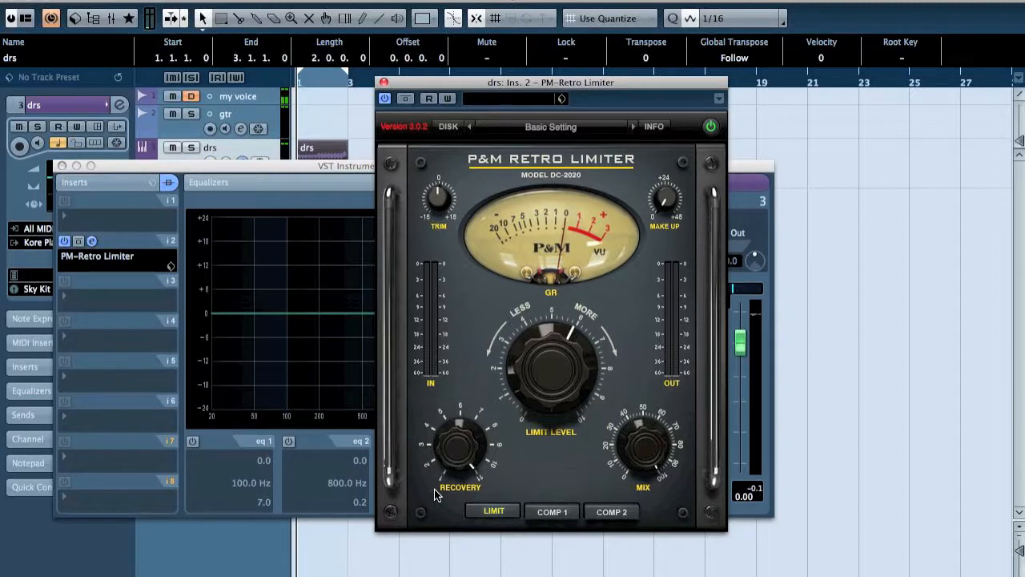
Play the drums again and lower Retro Limiter's Recovery to 5
key(space)
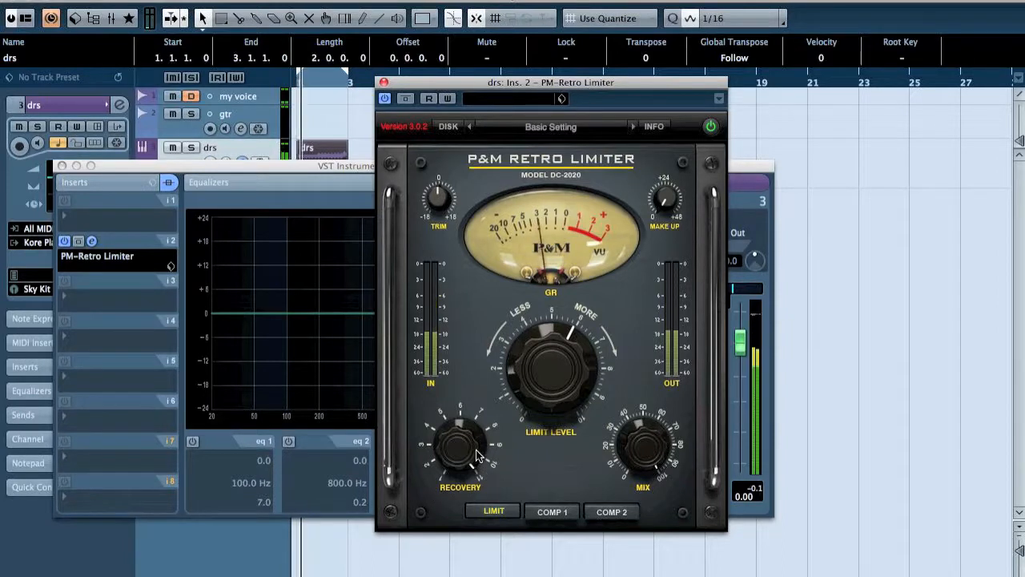
mouse_move(460, 470)
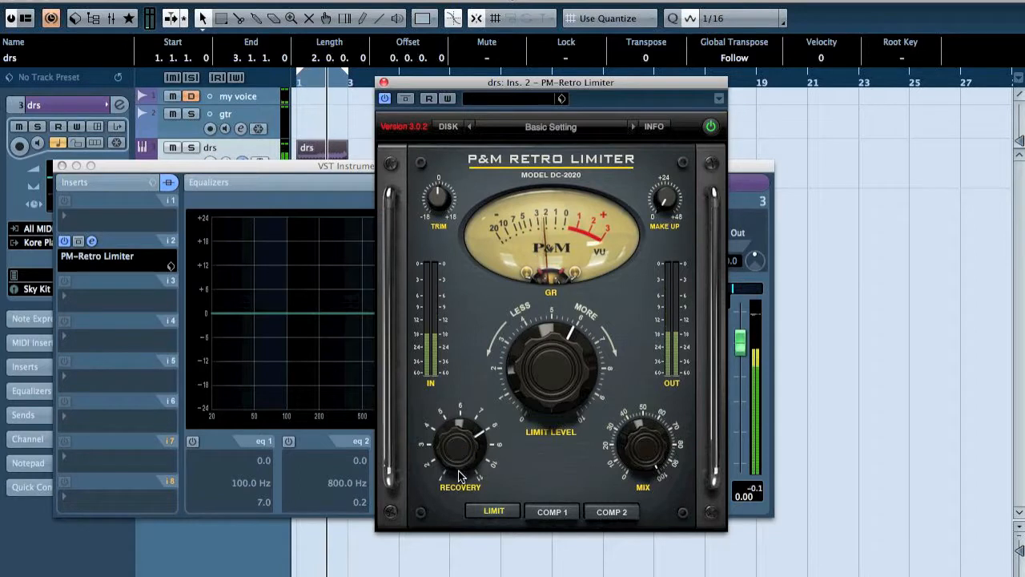
scroll(460, 470, down, 4)
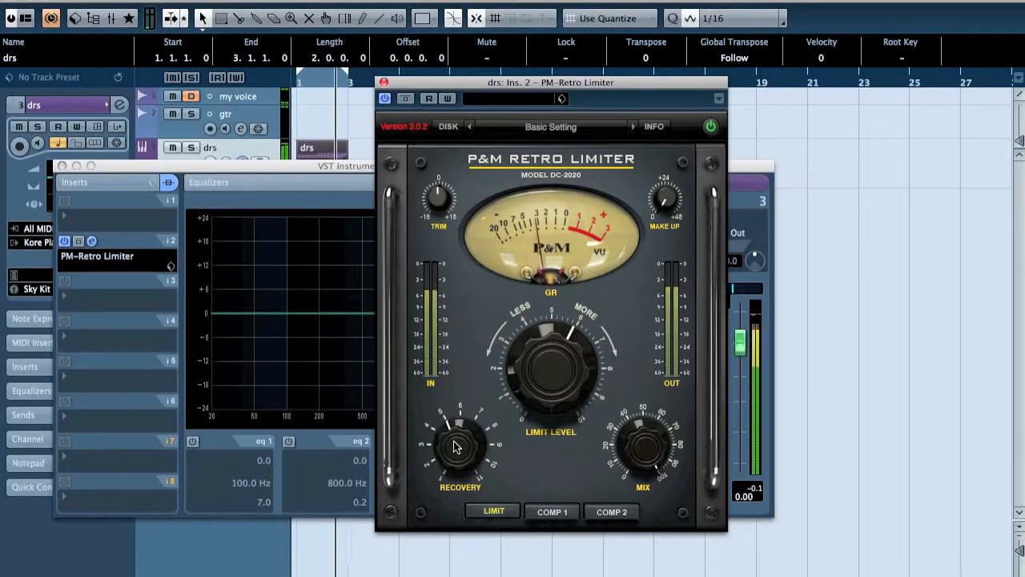
drag(456, 445, 449, 415)
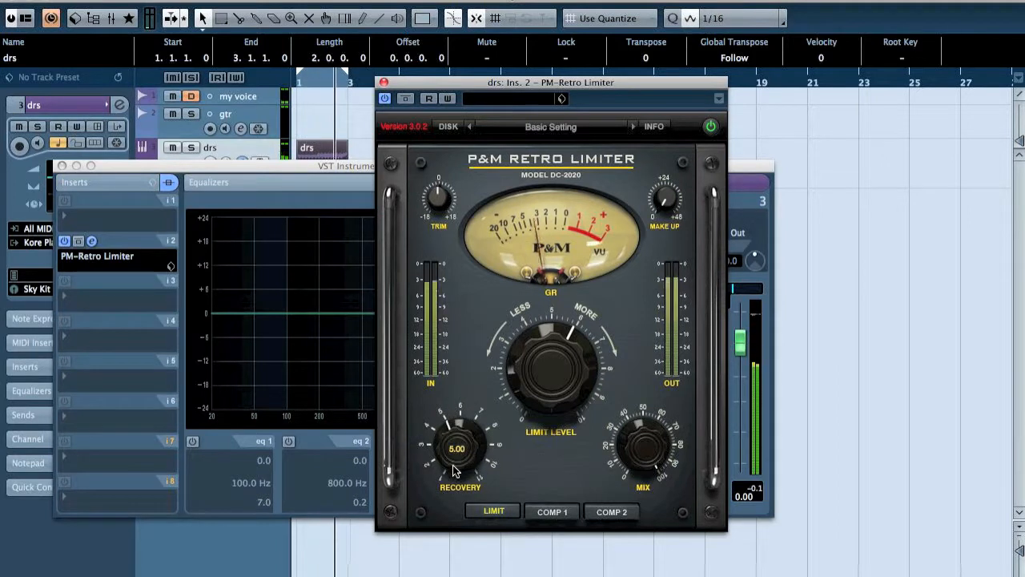
drag(453, 449, 448, 387)
drag(455, 443, 450, 479)
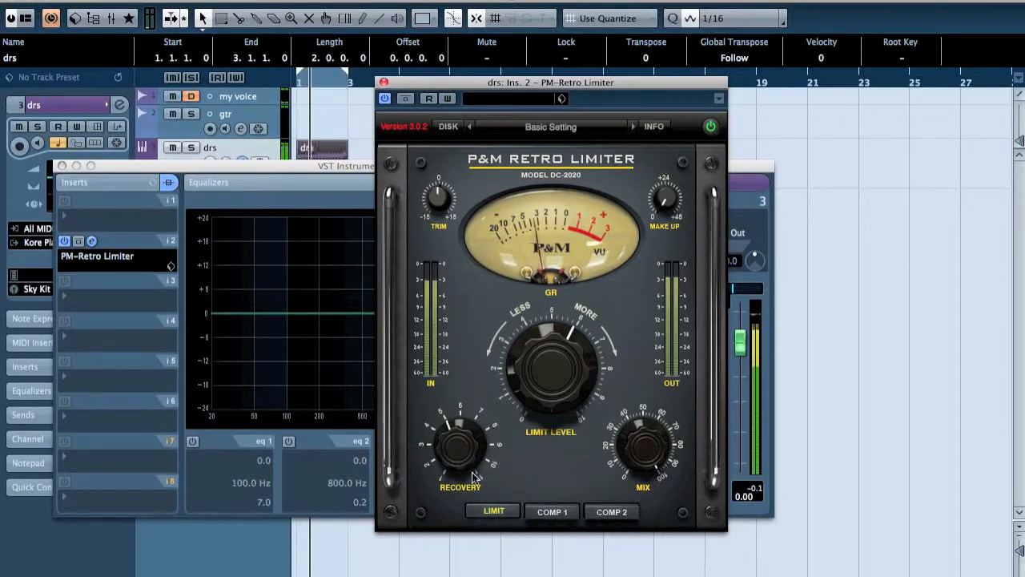
Try the Comp 1 and Comp 2 modes with Recovery at 2 and then 11, and return to Limit mode
click(552, 512)
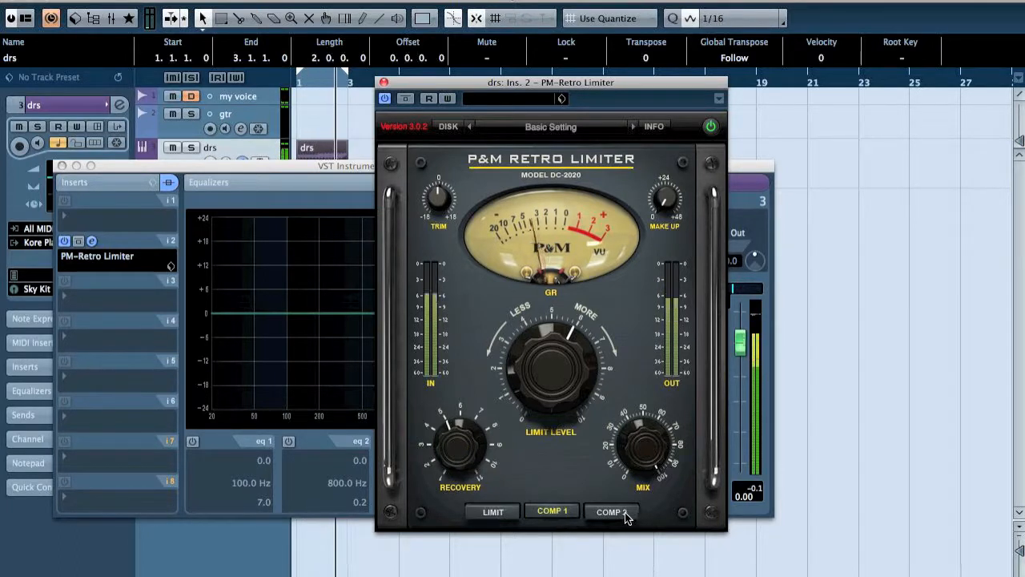
click(625, 514)
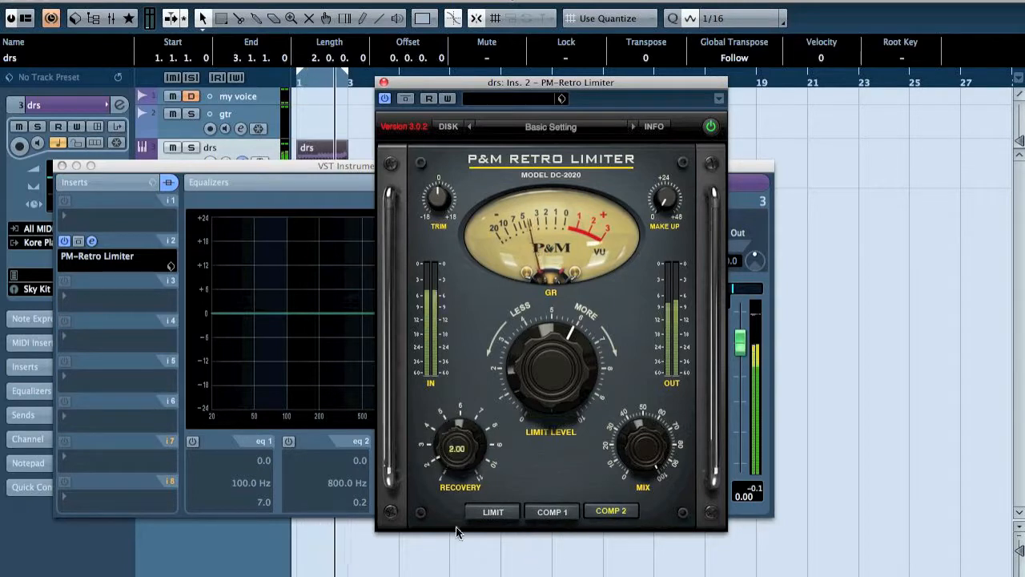
drag(455, 451, 459, 322)
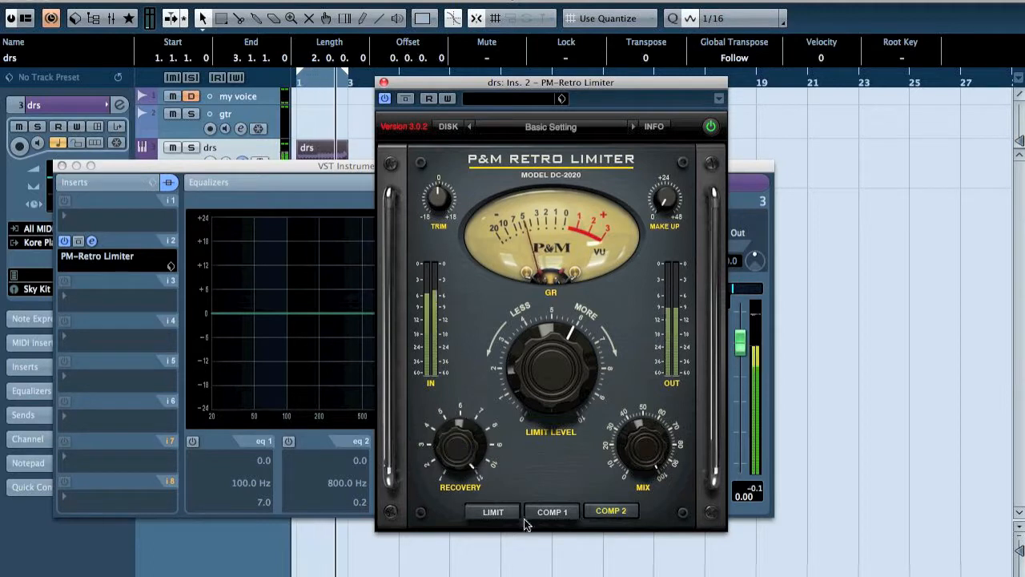
click(494, 512)
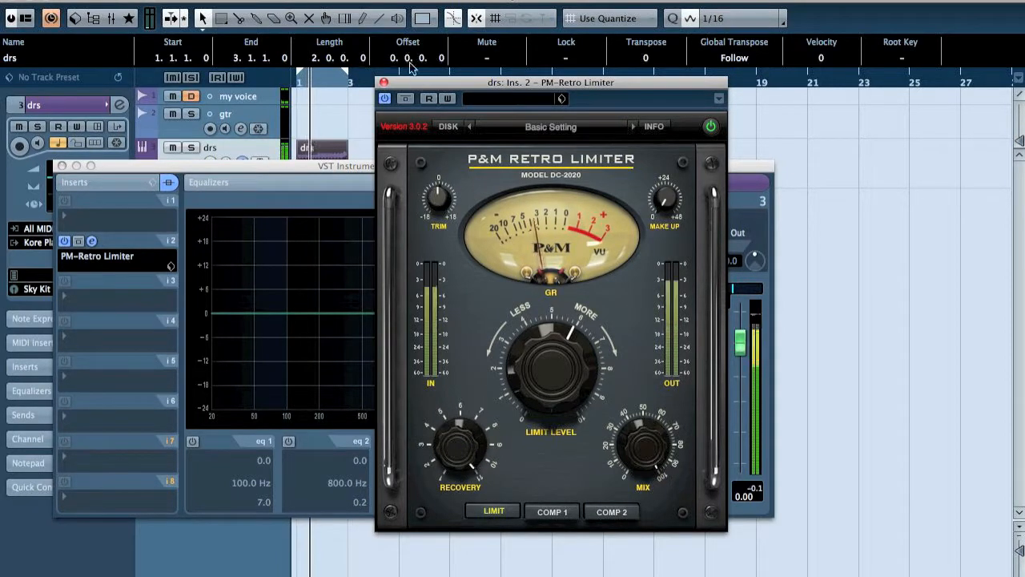
Bypass and re-enable Retro Limiter to compare the drums, and switch it to Comp 2 mode
click(406, 99)
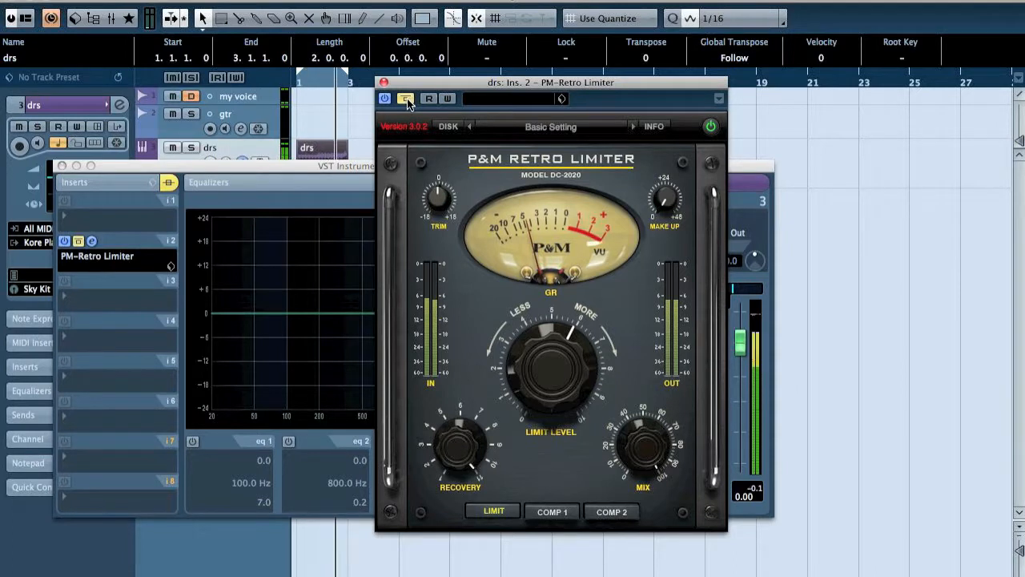
click(406, 99)
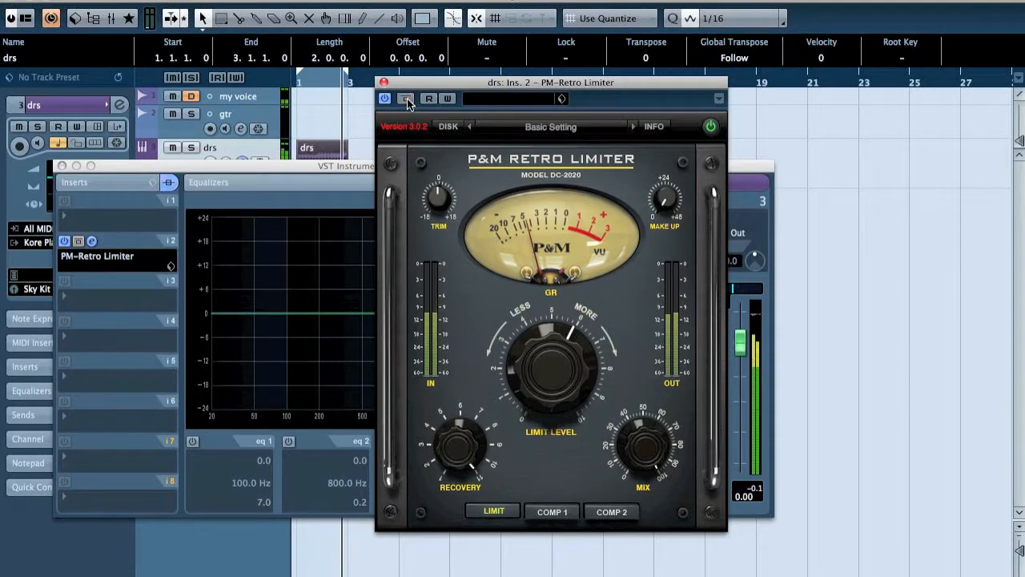
click(602, 514)
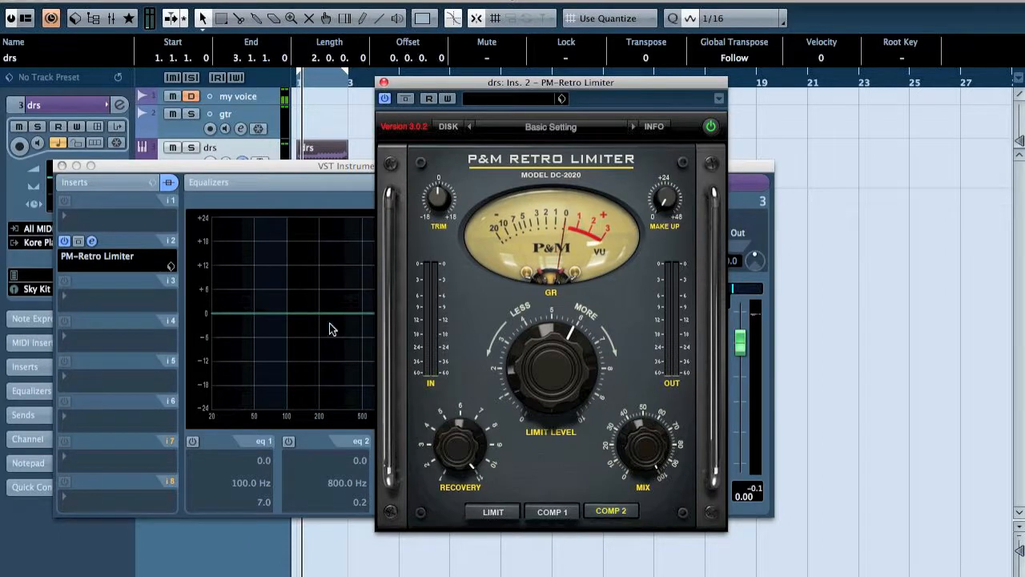
Replace Retro Limiter in the drum track's second insert with PM-Retro Compressor, and move its window clear of the insert list
click(122, 260)
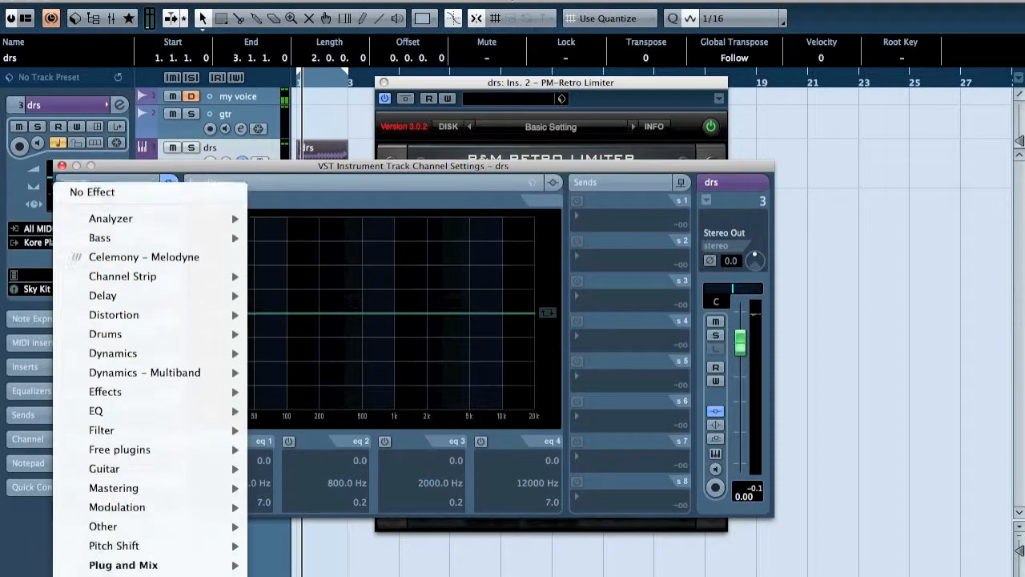
mouse_move(196, 528)
mouse_move(196, 508)
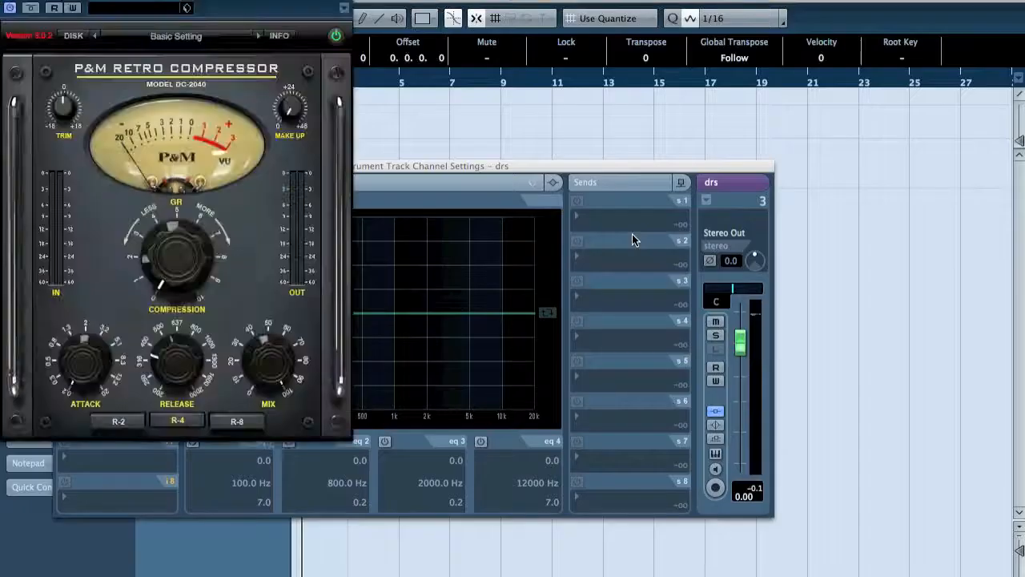
drag(224, 1, 463, 12)
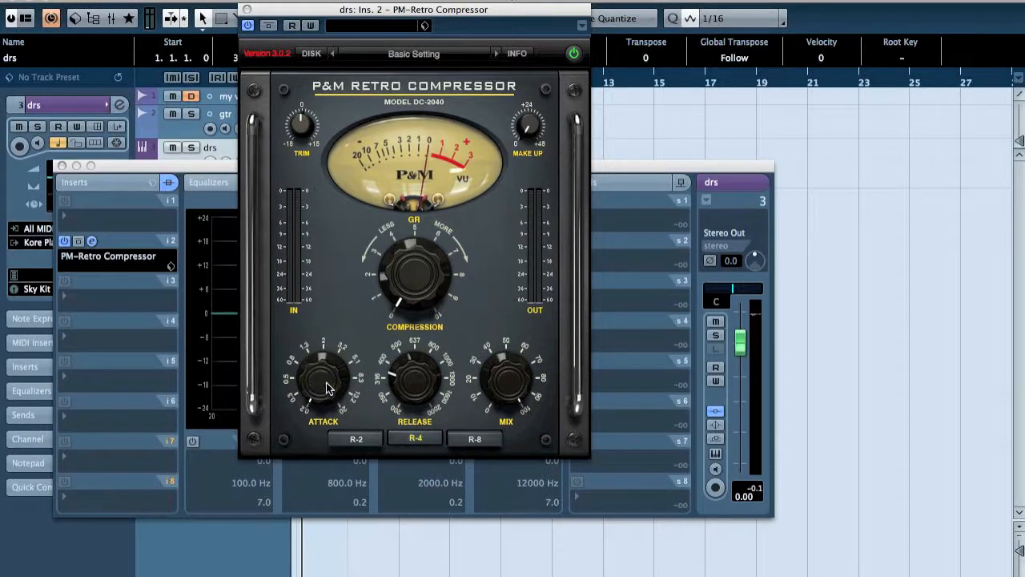
Switch Retro Compressor's ratio between R-2 and R-4, leaving R-2 selected and Mix fully up
drag(519, 385, 513, 358)
click(357, 440)
click(400, 442)
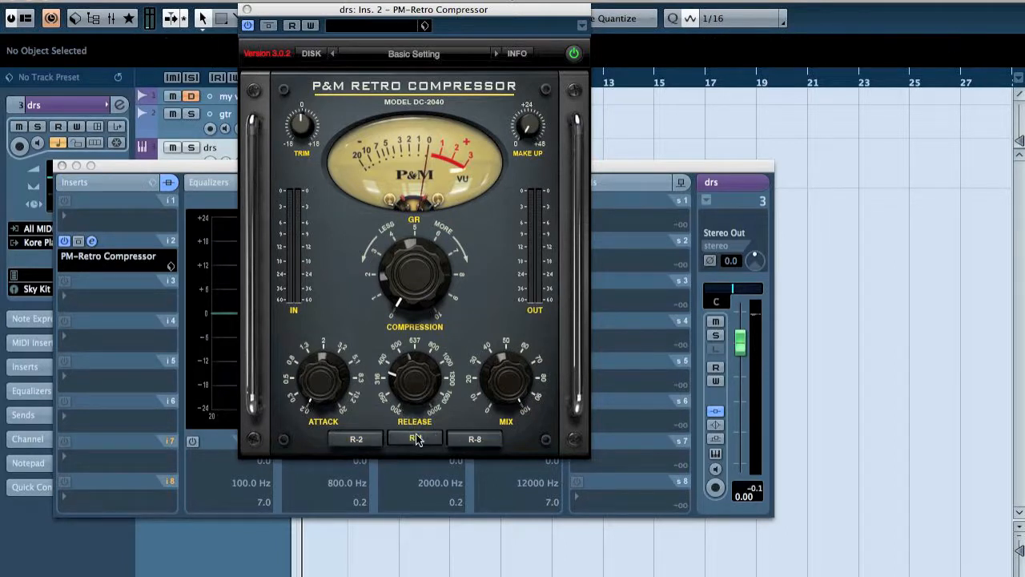
click(356, 440)
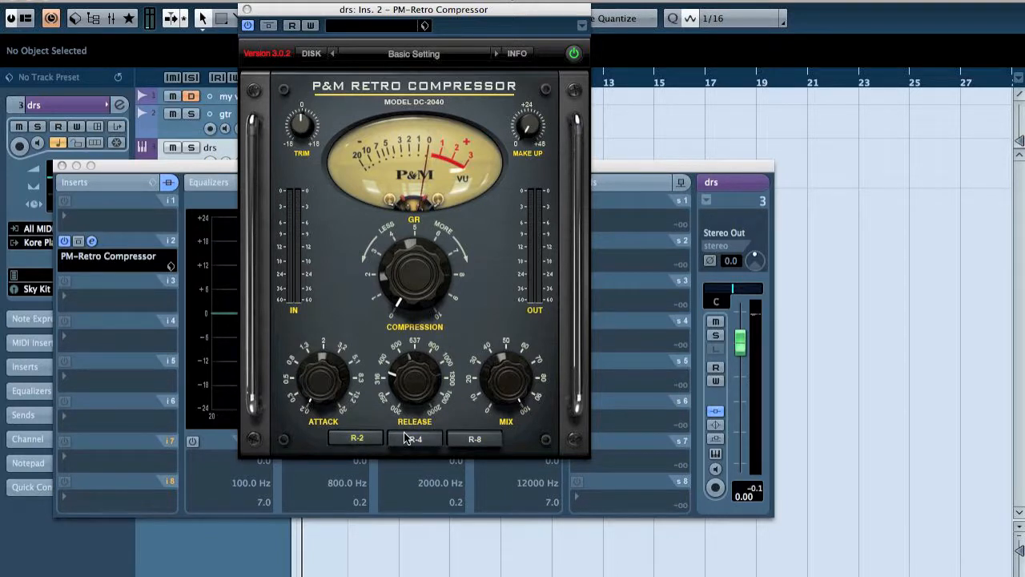
Play the drums with Compression at about 3, Attack between 1.3 and 2, and Release at 2.00 sec
drag(388, 290, 440, 230)
drag(321, 368, 326, 320)
drag(414, 357, 415, 353)
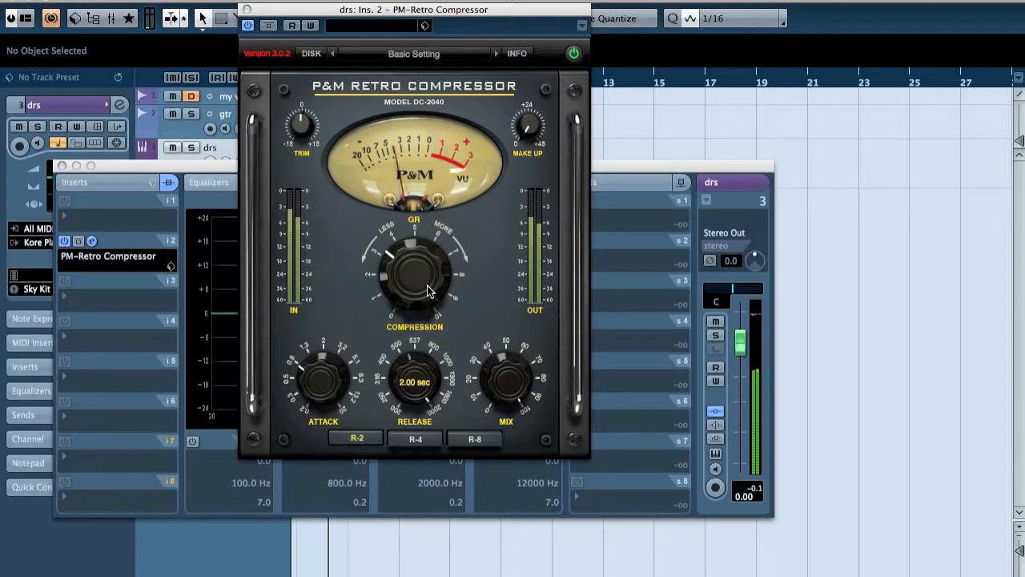
mouse_move(317, 368)
mouse_down()
mouse_move(312, 387)
mouse_move(313, 368)
mouse_up()
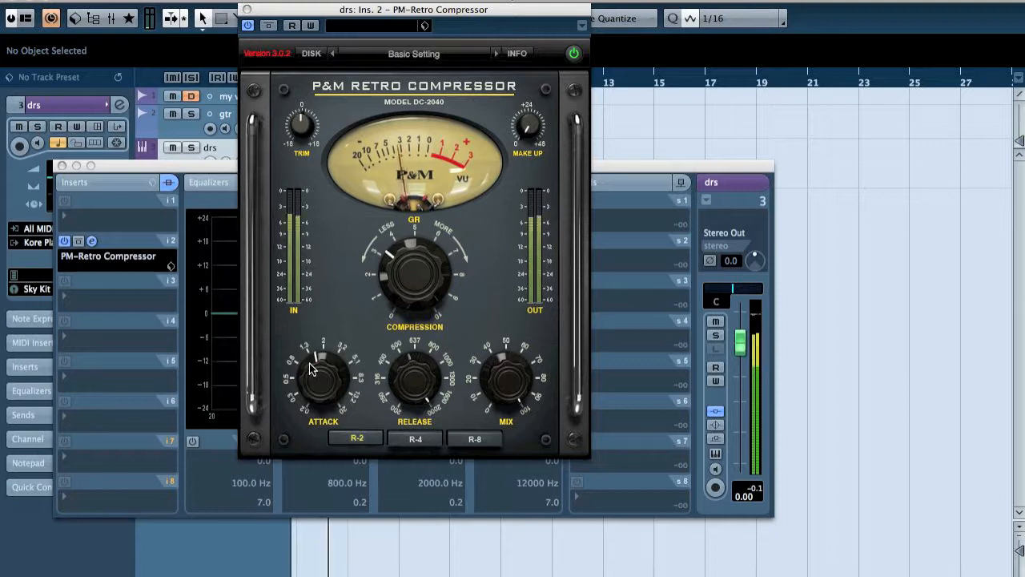
Compare Retro Compressor's R-4, R-8 and R-2 ratios on the playing drums, finishing on R-4
click(416, 440)
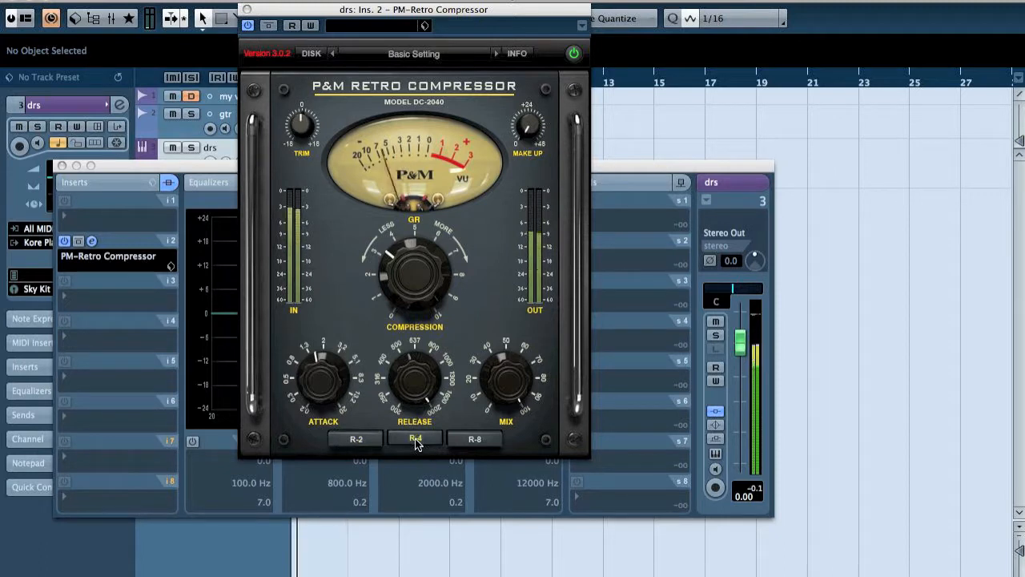
click(479, 440)
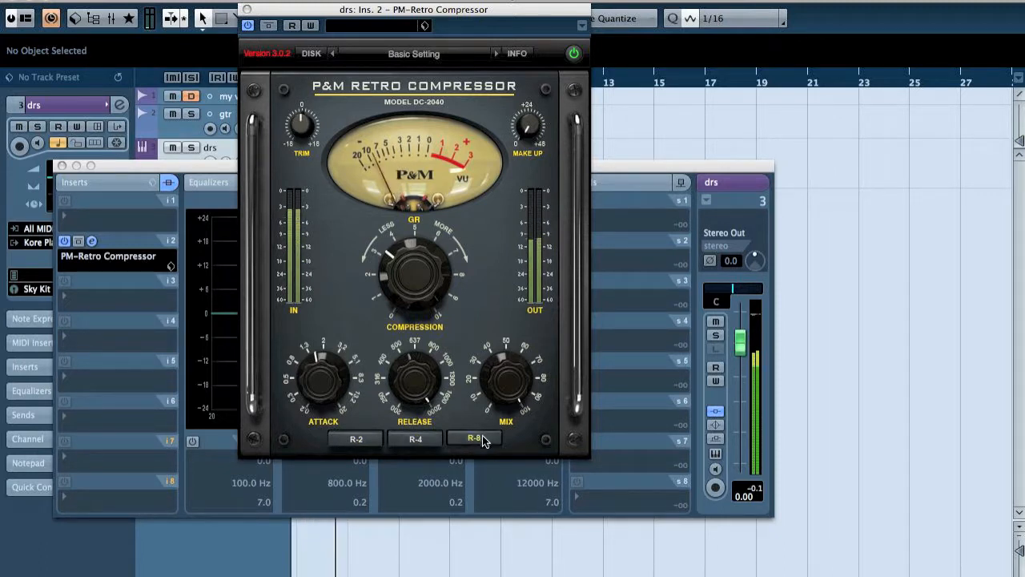
click(362, 441)
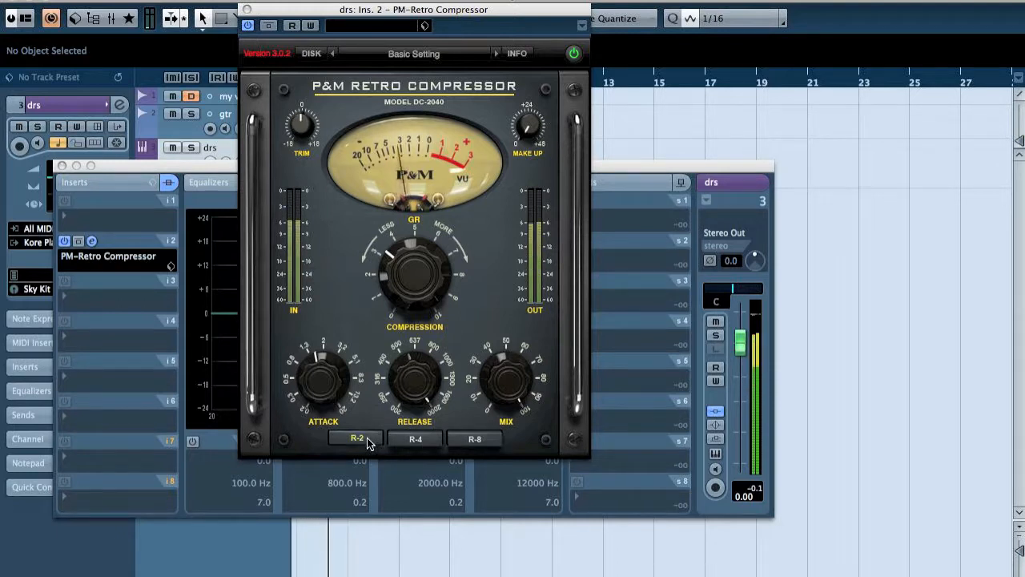
click(420, 441)
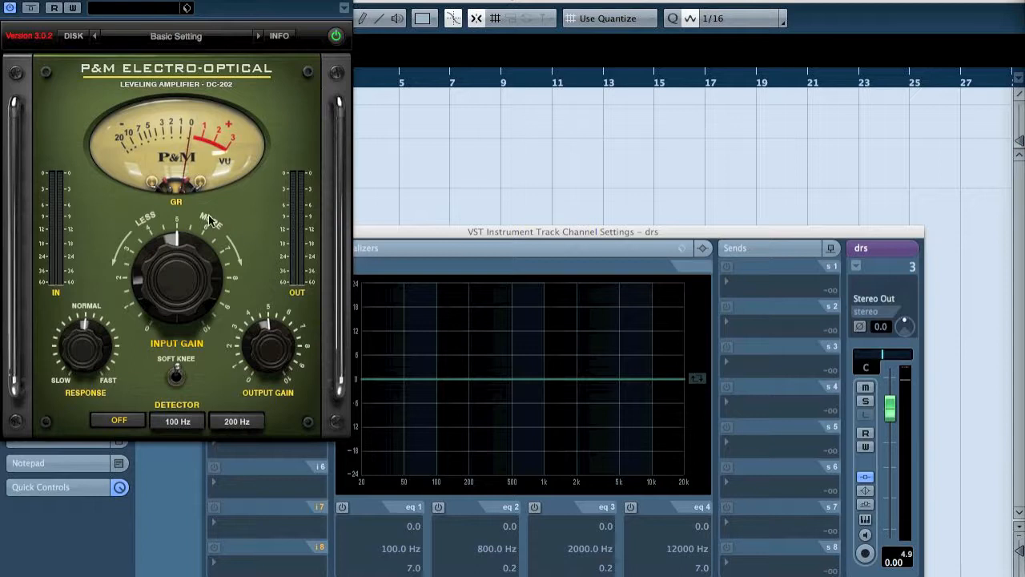
Adjust Electro-Optical's Response to just below Normal, and toggle Soft Knee until it is off
mouse_move(86, 351)
mouse_down()
mouse_move(85, 338)
mouse_move(99, 357)
mouse_up()
click(176, 378)
click(180, 377)
click(177, 378)
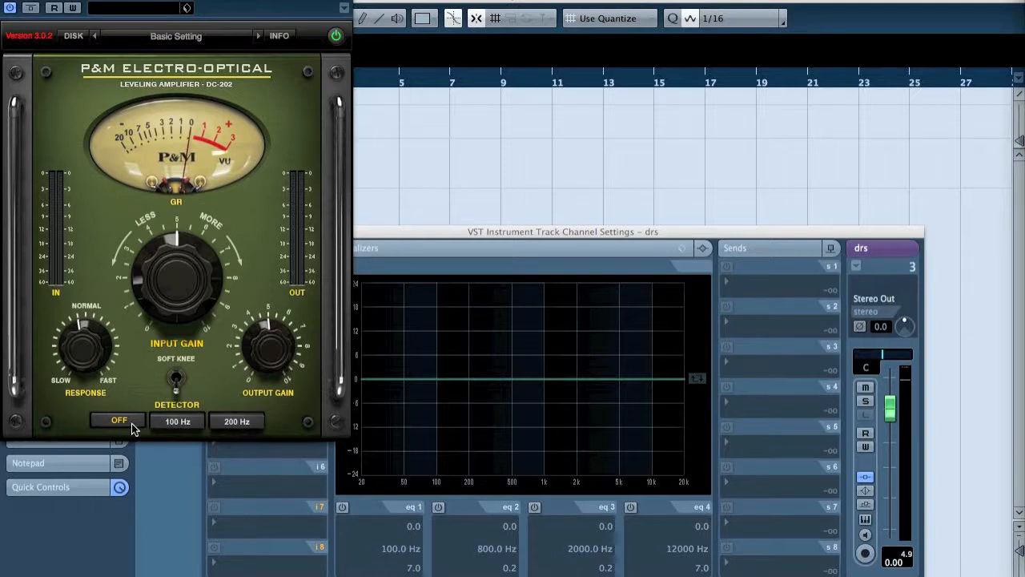
Cycle the Detector through 100 Hz, 200 Hz and Off twice, leaving it Off, and turn Soft Knee back on
click(178, 421)
click(238, 421)
click(119, 421)
click(178, 422)
click(239, 423)
click(114, 422)
click(181, 378)
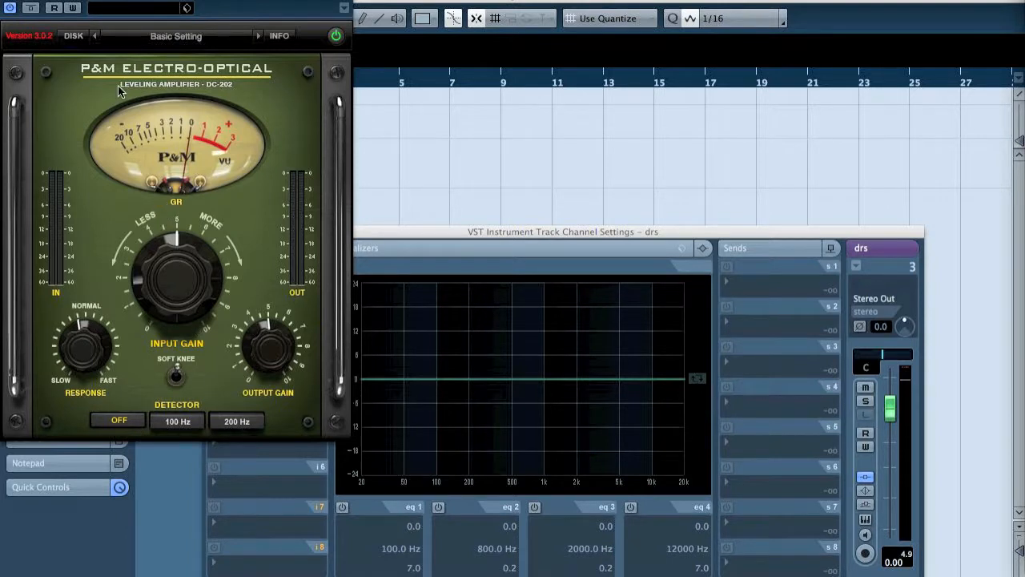
Move the Electro-Optical window clear of the track list, and bypass and re-enable the plug-in to compare the drums
drag(52, 2, 387, 18)
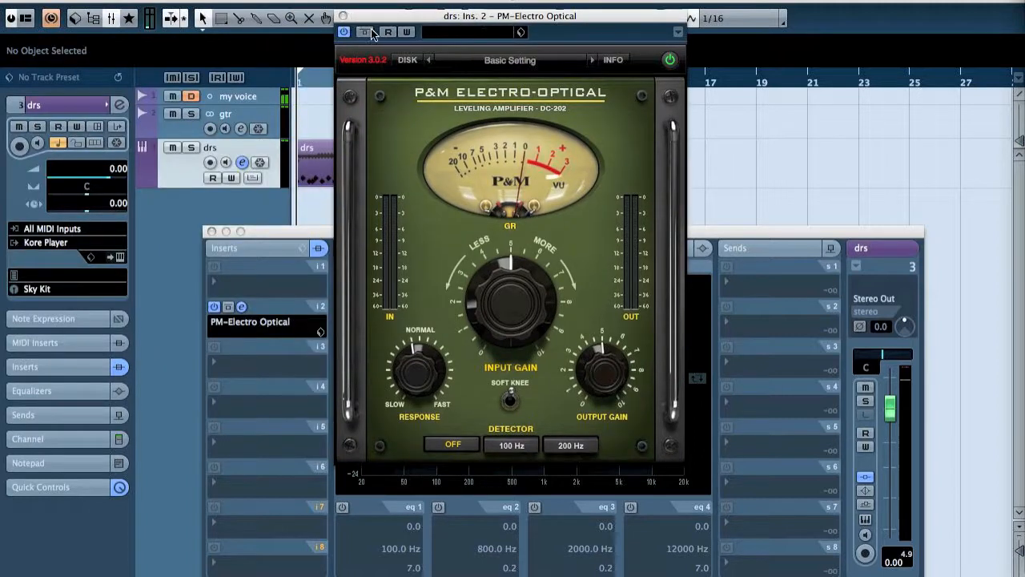
click(371, 32)
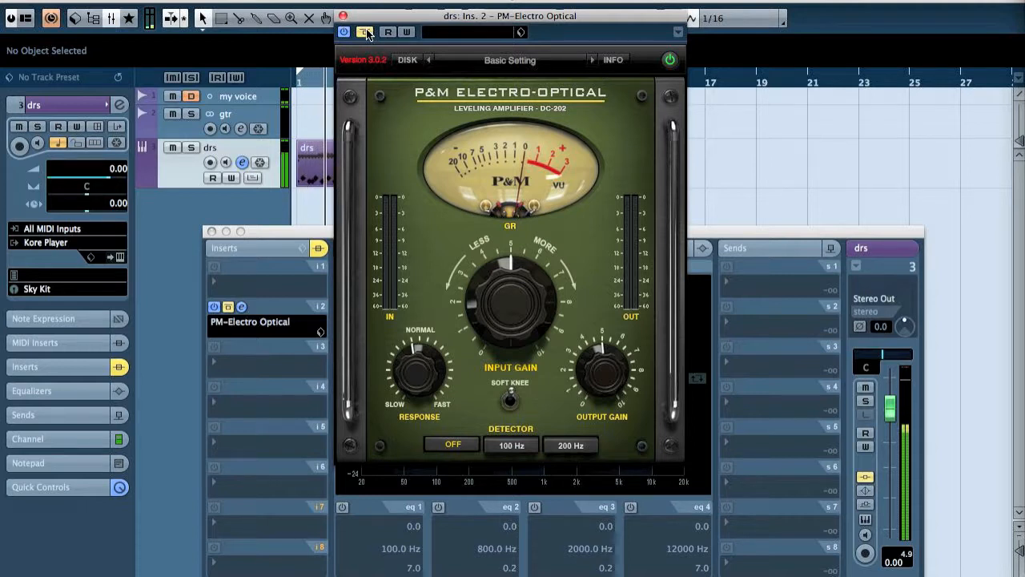
click(365, 32)
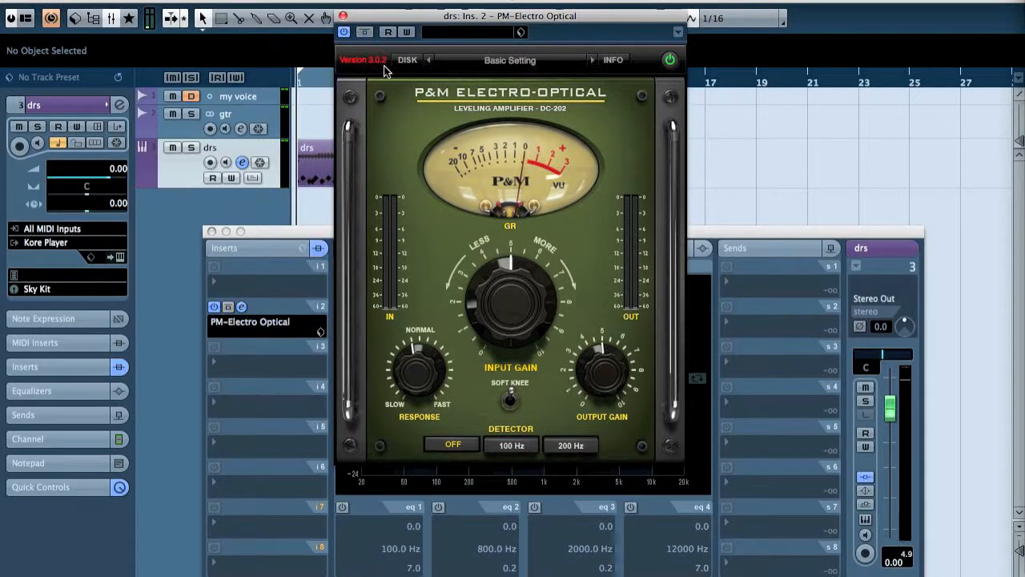
Raise Electro-Optical's Input Gain to about 6 and set Response between Slow and Normal while the drums play
mouse_move(511, 314)
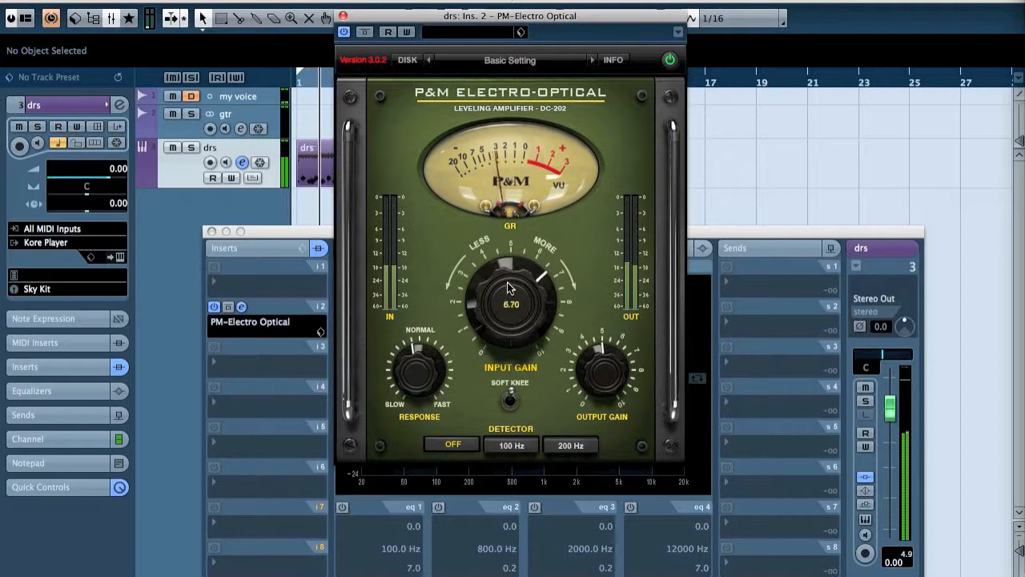
drag(501, 350, 475, 282)
drag(420, 371, 431, 511)
drag(417, 451, 415, 400)
Turn Soft Knee off and try the Detector at 100 Hz, finishing on 200 Hz
click(511, 403)
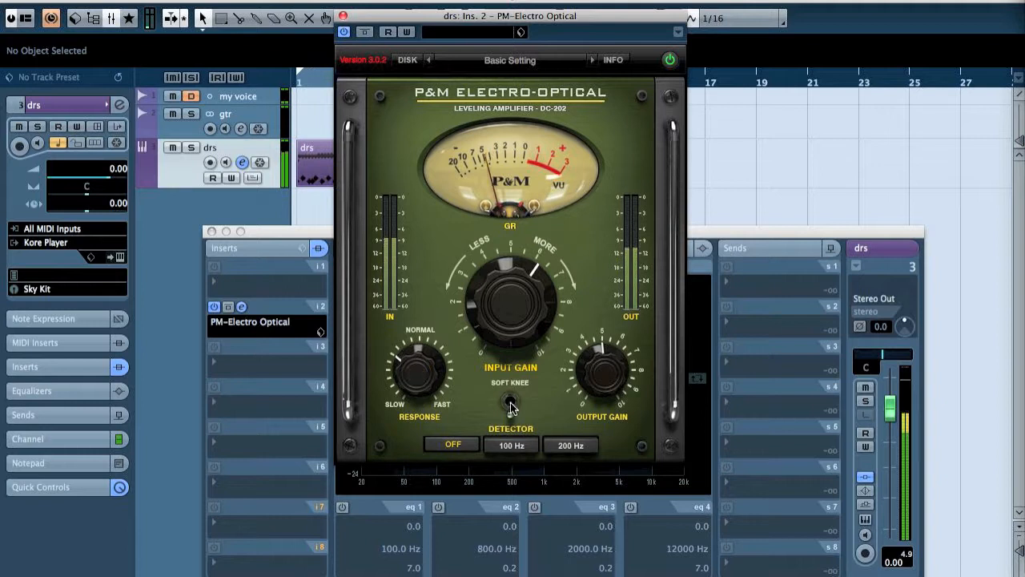
click(513, 446)
click(571, 447)
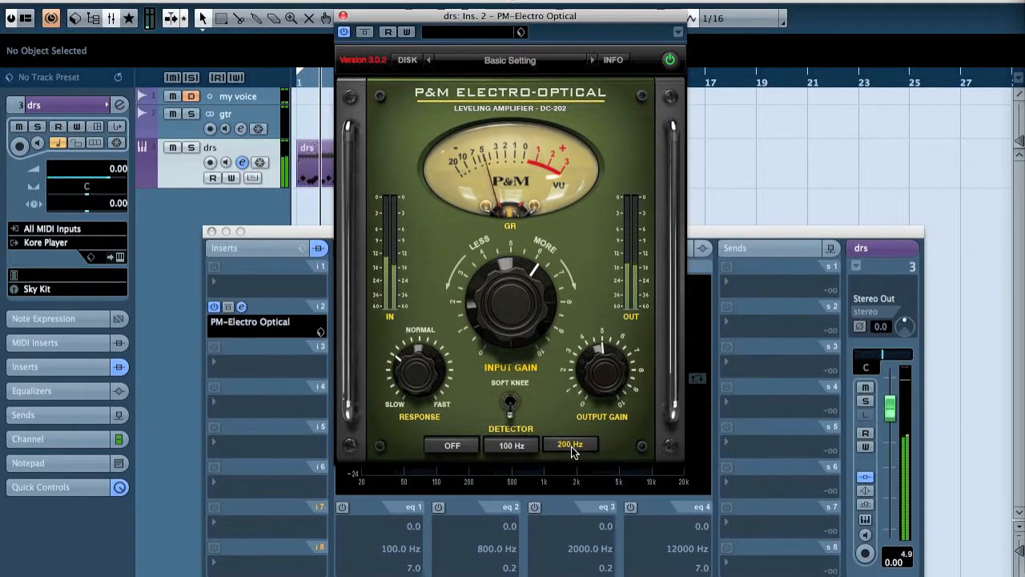
On Electro-Optical, set the Detector to 100 Hz, turn Response fully to Slow and lower Input Gain to 0
click(512, 446)
drag(412, 368, 405, 481)
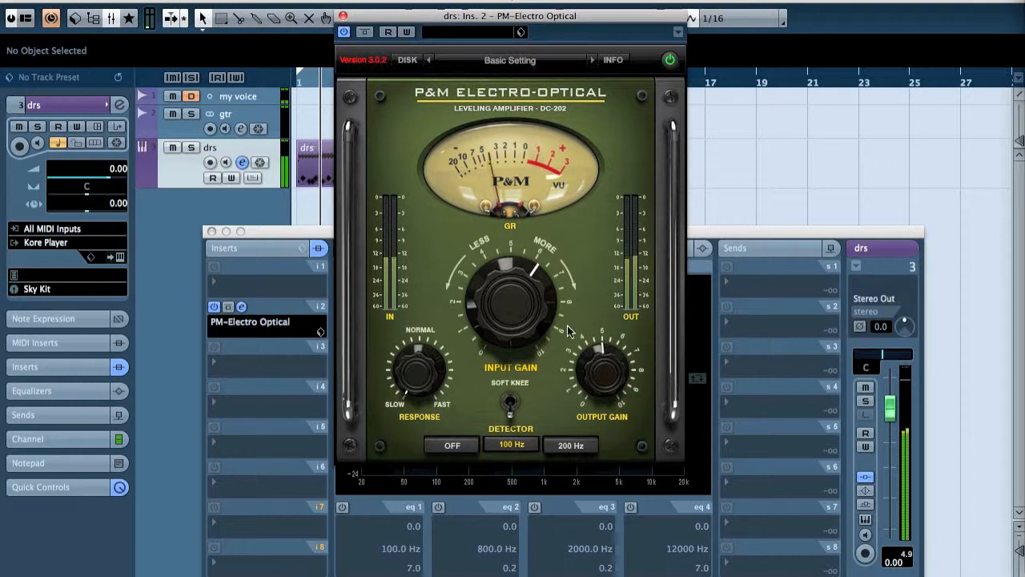
drag(528, 313, 531, 472)
Bypass and re-enable Electro-Optical to compare the drums, and raise its Input Gain to about 4
click(366, 34)
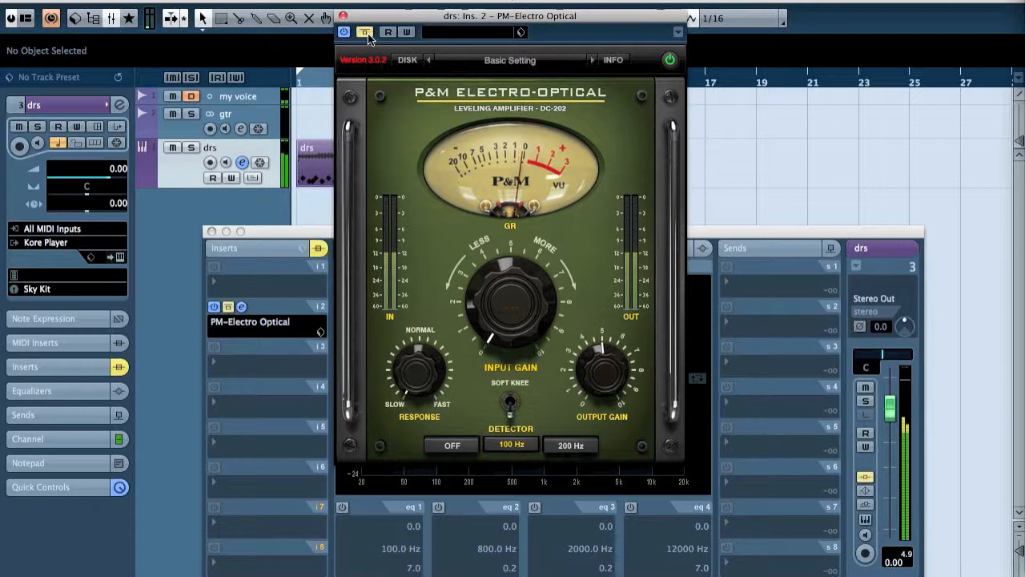
click(367, 35)
drag(500, 280, 506, 234)
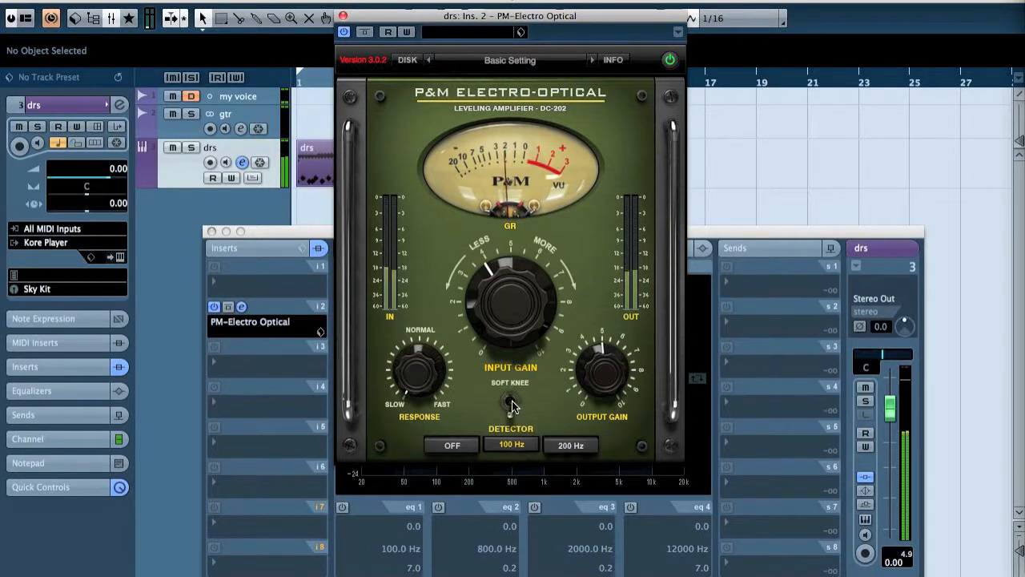
Try the Detector at Off and 100 Hz, finish on 200 Hz, and adjust Input Gain while the drums play
click(465, 445)
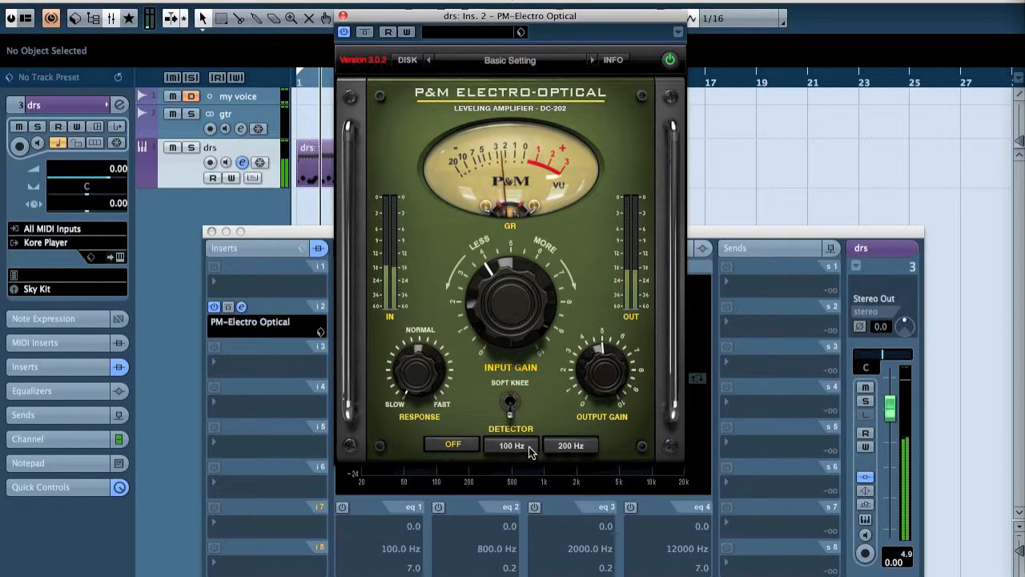
click(529, 446)
click(570, 447)
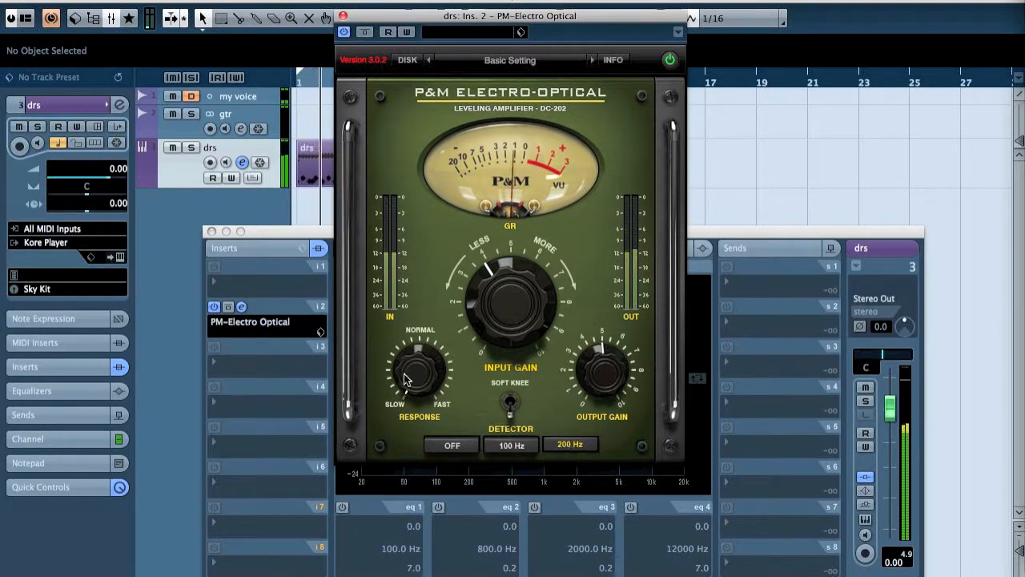
drag(516, 316, 516, 290)
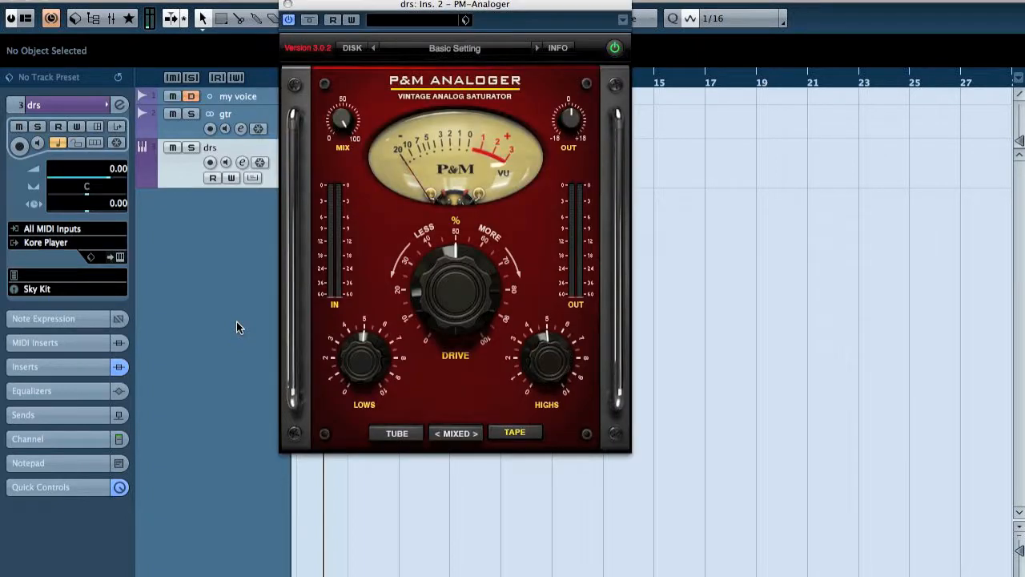
Move the Analoger window clear of the drs clip and try its Tube, Mixed and Tape modes, finishing on Tape
key(period)
drag(505, 14, 658, 93)
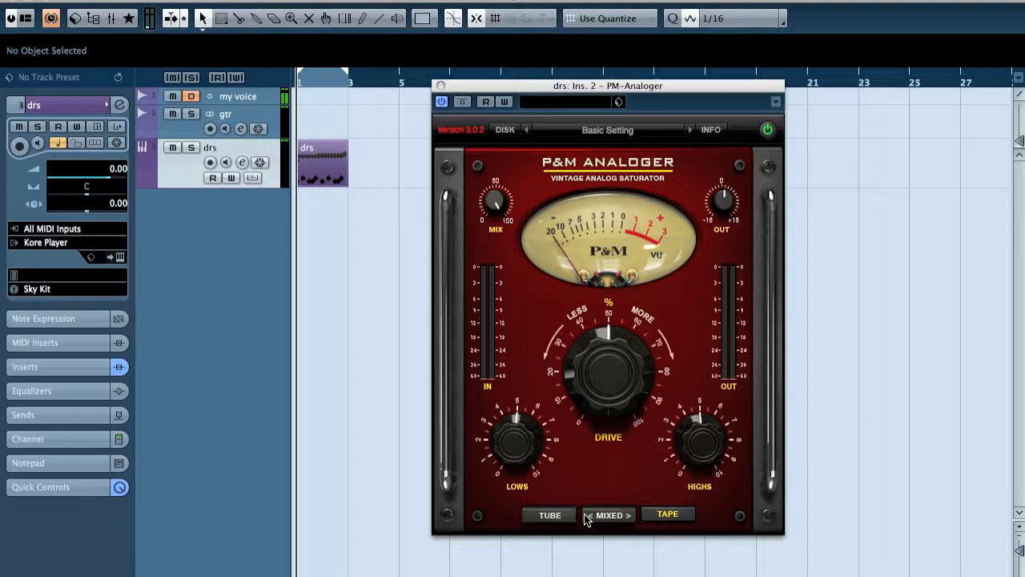
click(560, 519)
click(668, 514)
click(628, 515)
click(664, 520)
Play the drums with Analoger's Drive at 78% in Tube mode, and bypass and re-enable the plug-in to compare
key(space)
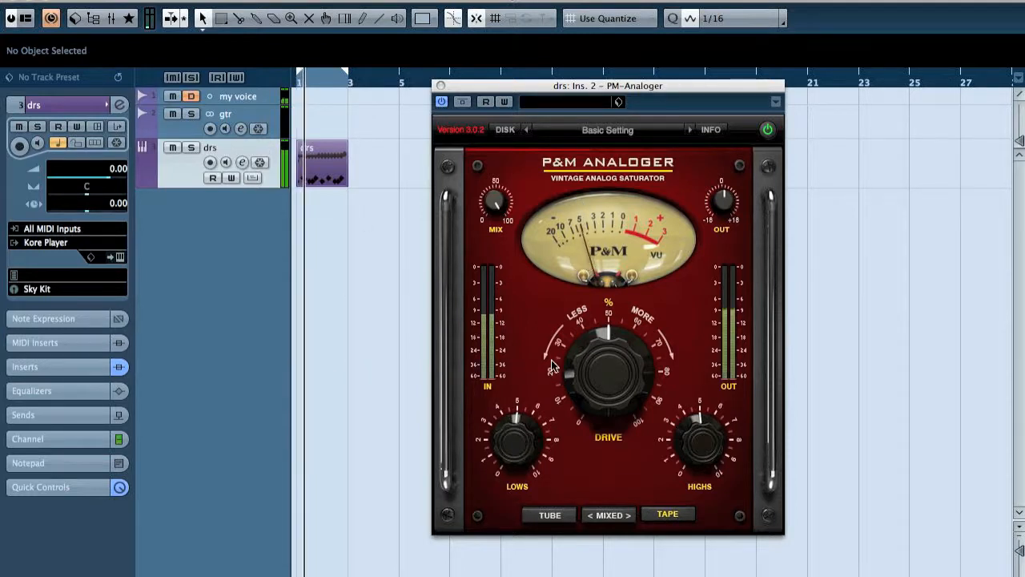
drag(592, 375, 594, 291)
click(628, 515)
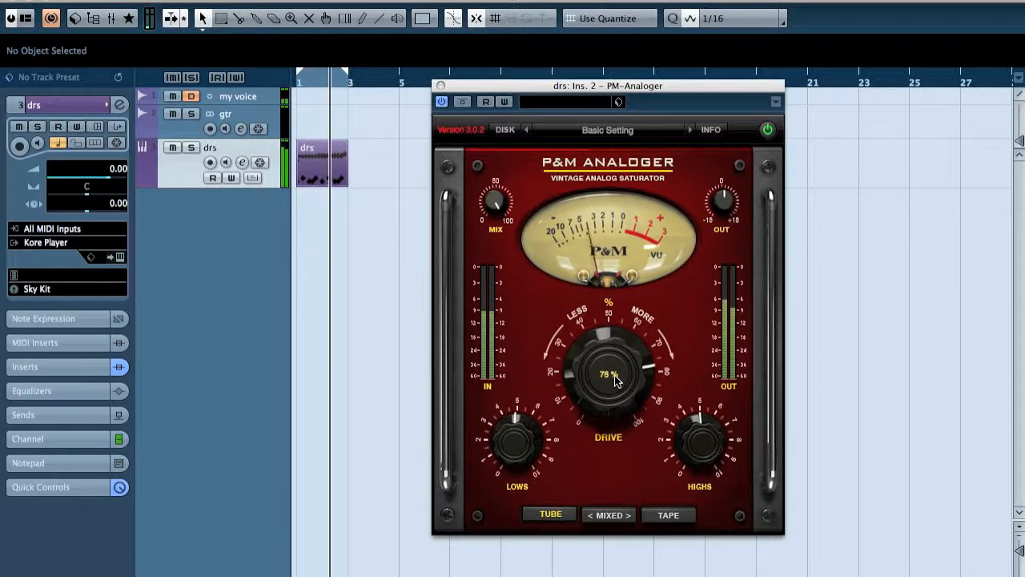
click(464, 102)
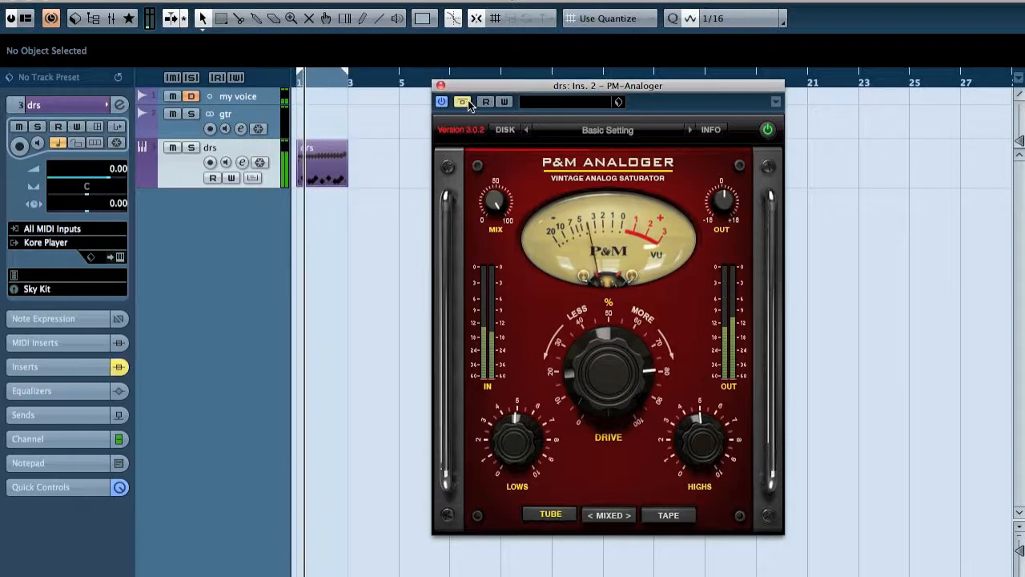
click(465, 101)
Turn Analoger's Highs down to 0 and audition Mixed and Tape modes, pushing Drive to 100% in Tape
click(612, 515)
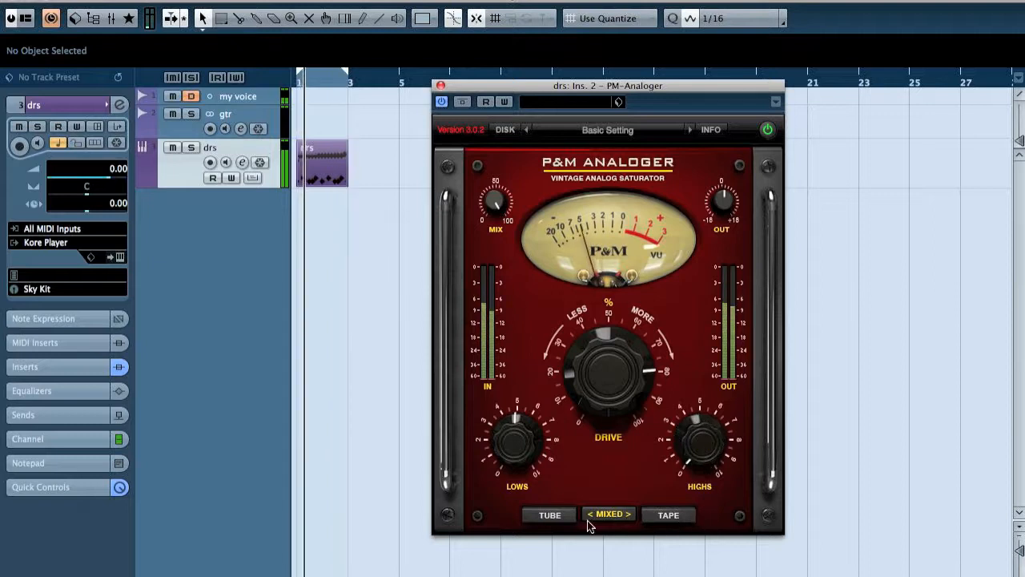
click(668, 515)
mouse_move(597, 383)
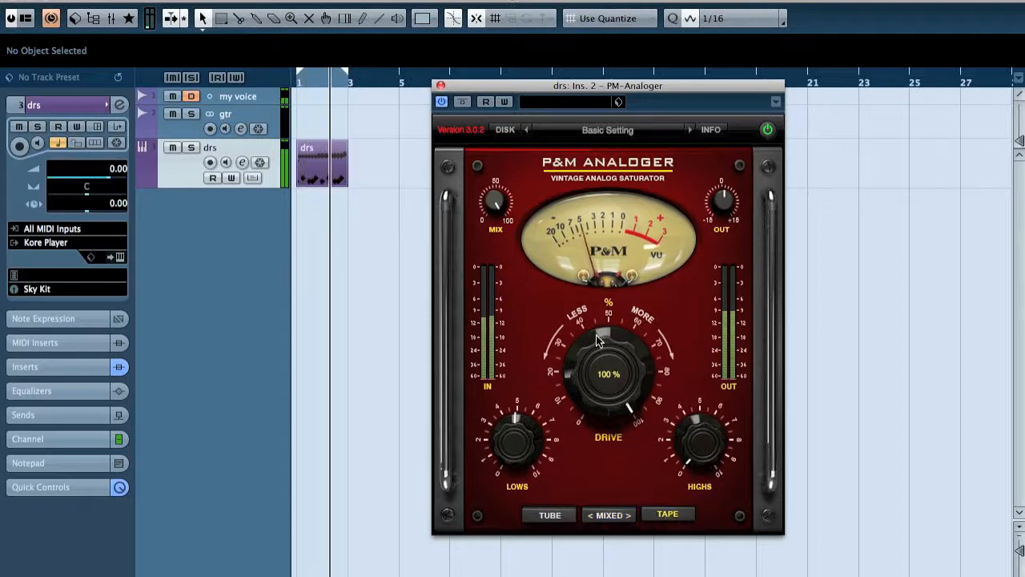
Audition Tube mode with Drive at about 70%, and switch to Mixed with Drive lowered to about 7%
click(551, 514)
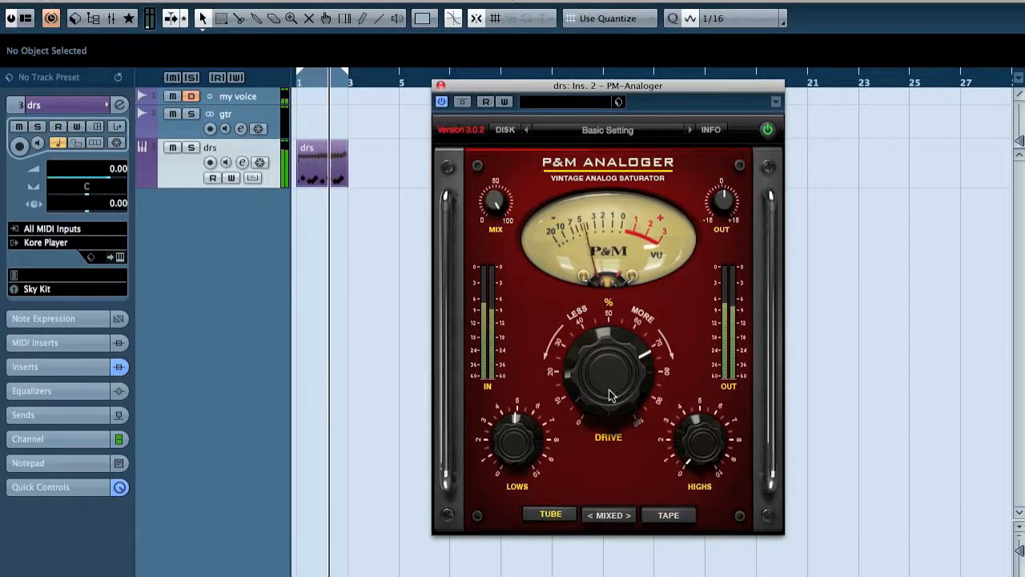
click(612, 516)
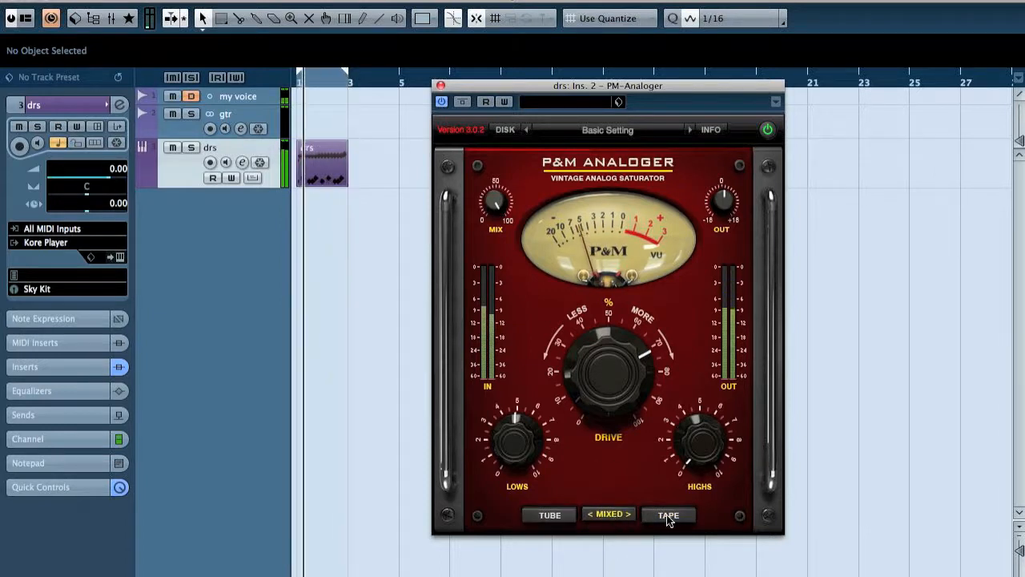
drag(589, 371, 589, 417)
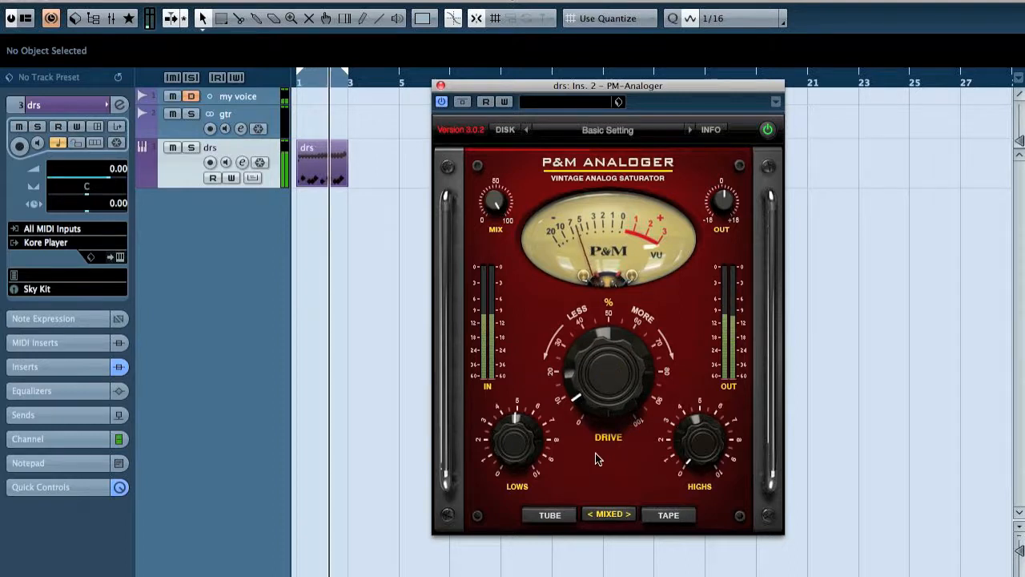
Load Analoger's Loop Dirt factory preset and play the drums while trying out the Mix and Lows amounts
click(646, 131)
mouse_move(653, 178)
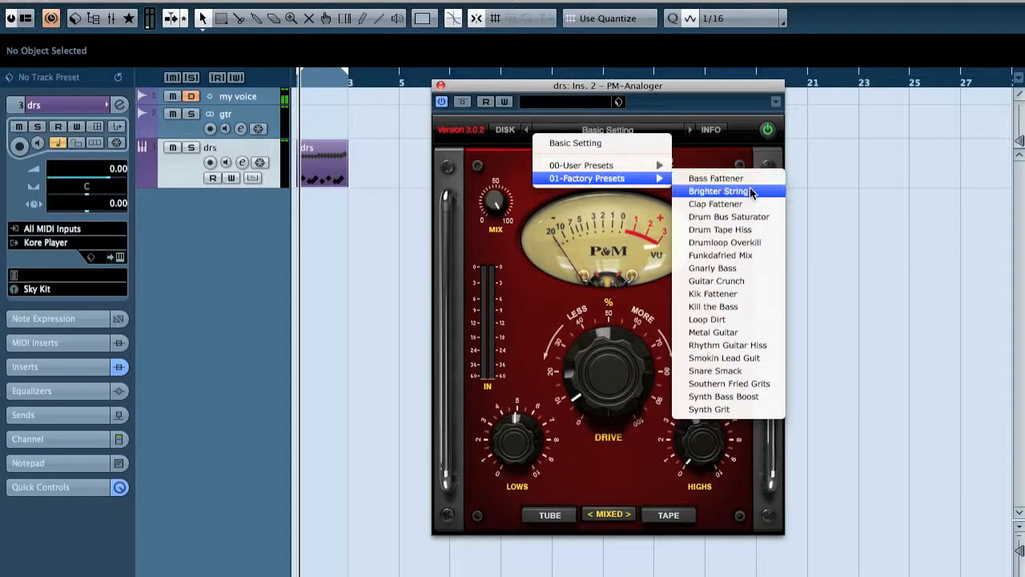
click(746, 320)
key(space)
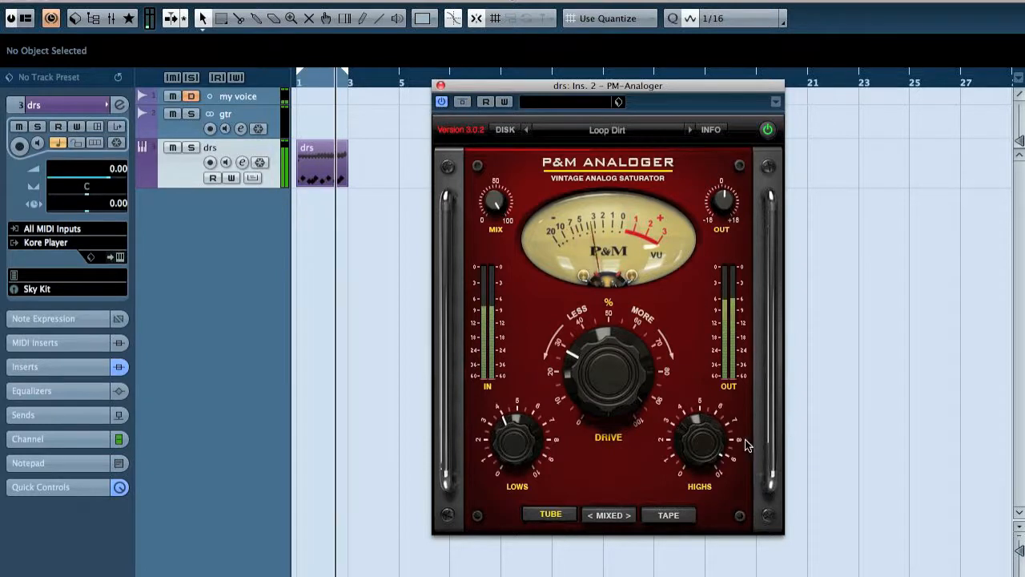
drag(495, 199, 479, 305)
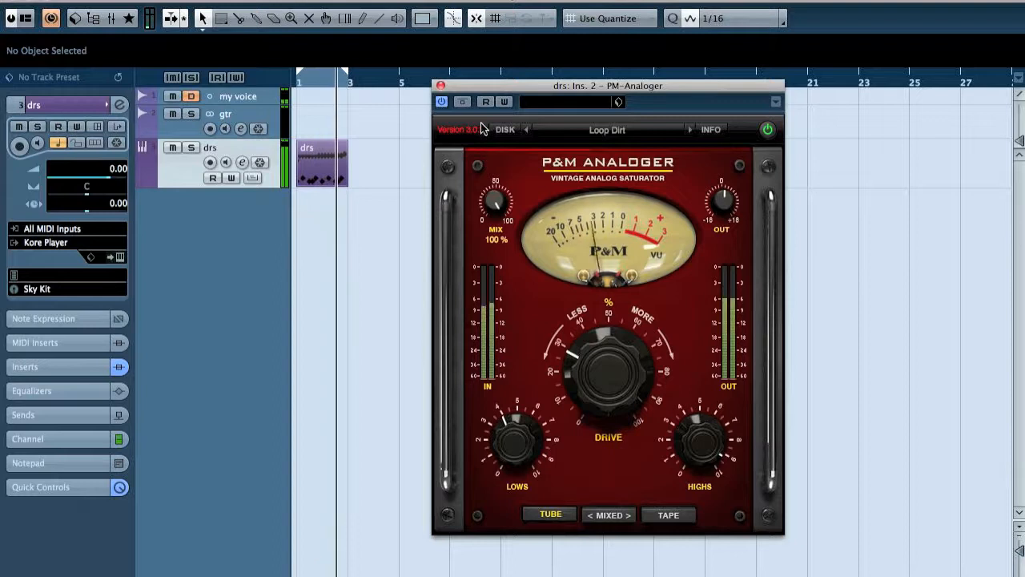
mouse_move(518, 453)
mouse_down()
mouse_move(541, 380)
mouse_move(532, 449)
mouse_up()
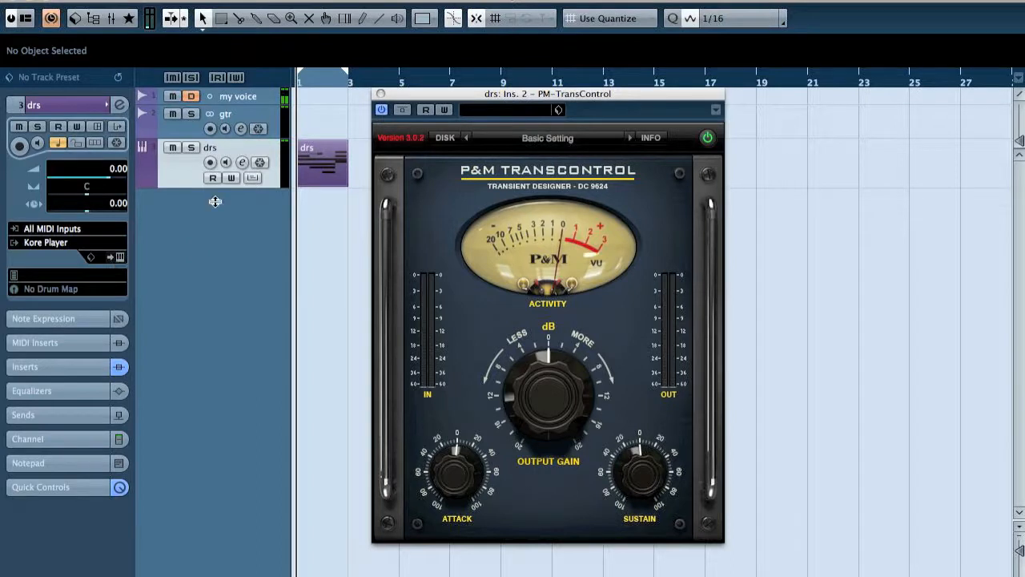
Select the drs clip, play it with TransControl bypassed, and re-enable the plug-in
click(327, 159)
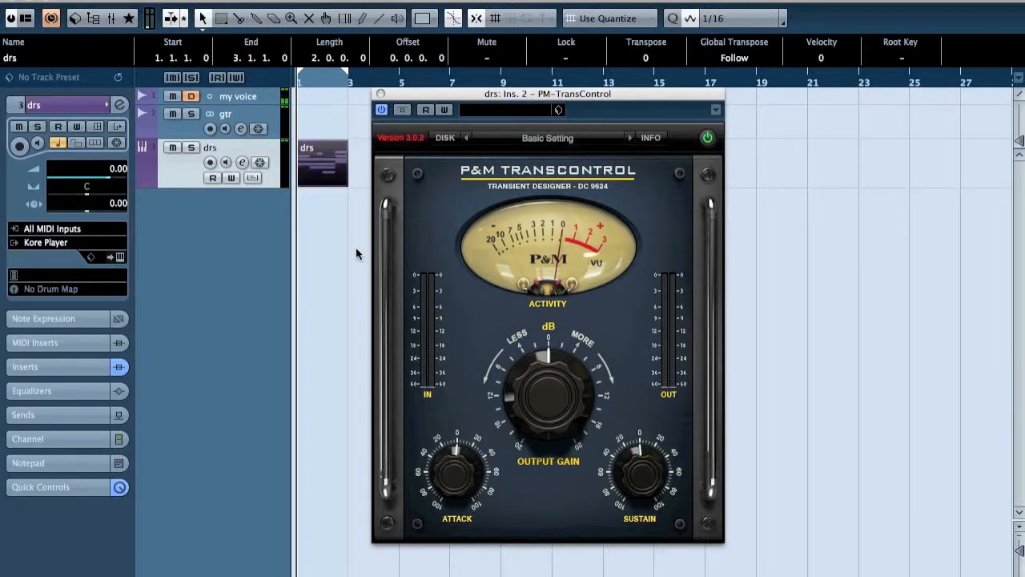
click(403, 110)
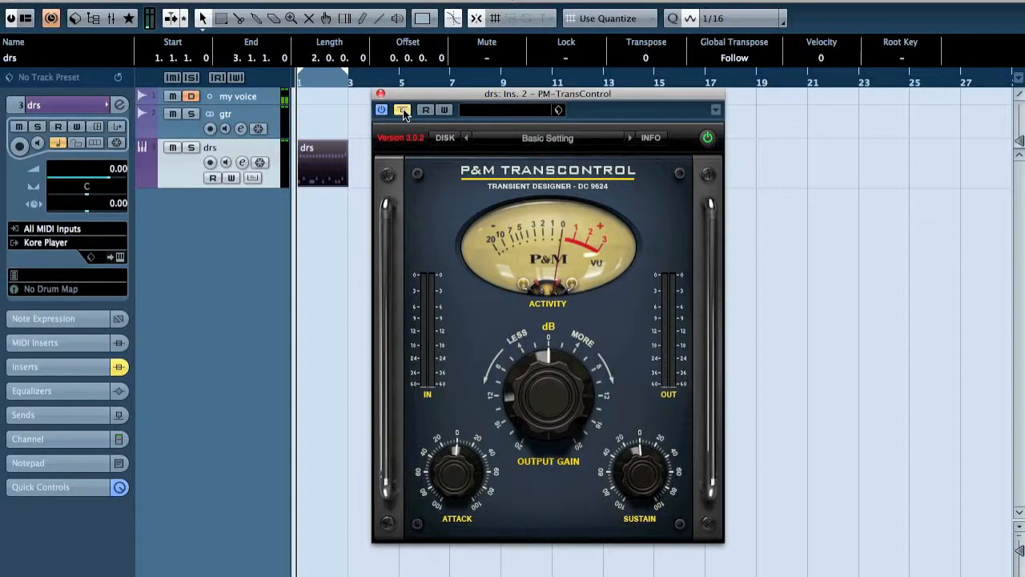
key(space)
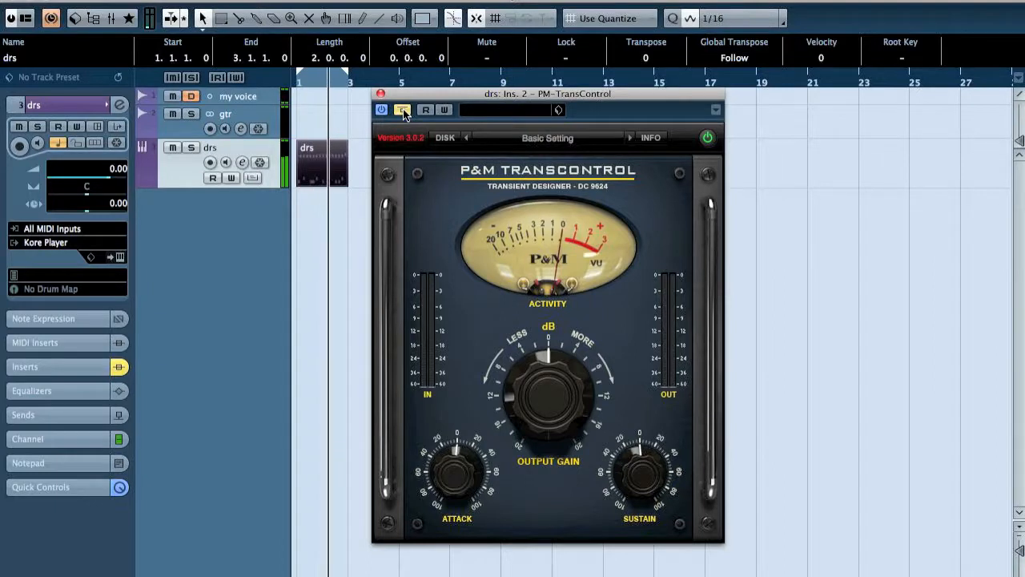
click(403, 111)
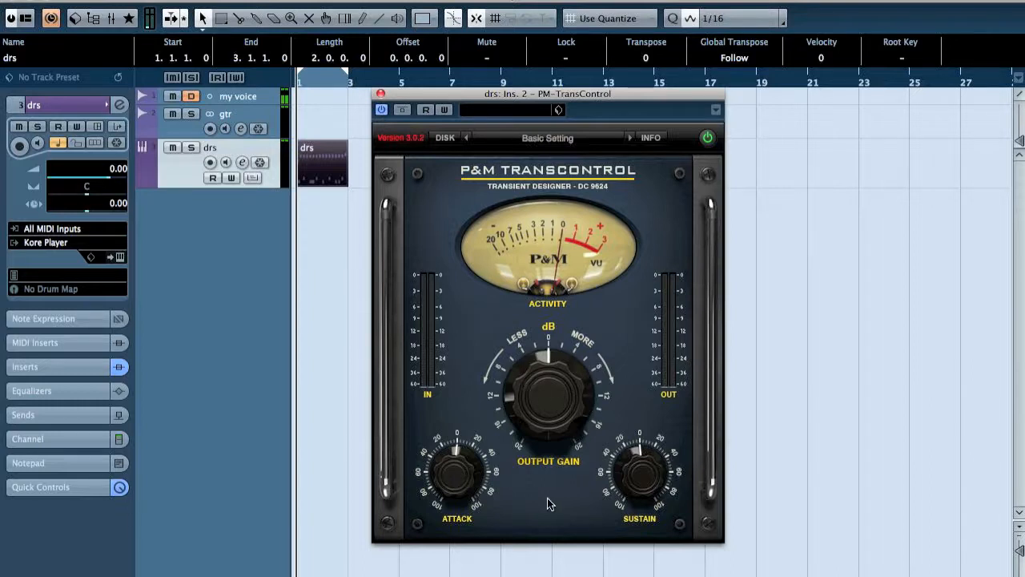
Play the drums with TransControl's Attack at 69% and Sustain at -61%, and adjust its Output Gain
key(space)
drag(454, 472, 453, 433)
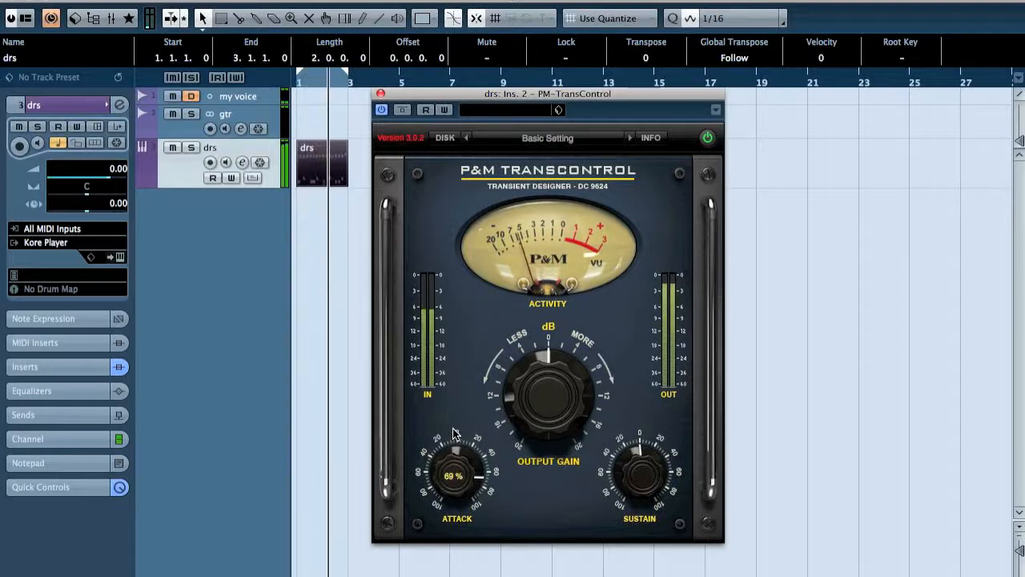
drag(644, 469, 638, 494)
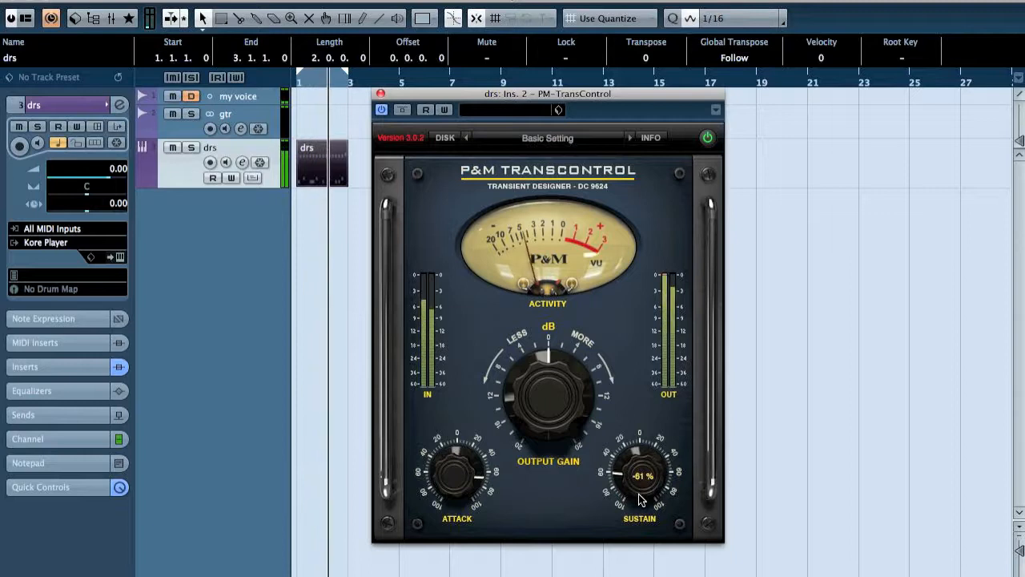
drag(564, 415, 567, 407)
Open the drs channel settings and load PM-Analoger into insert slot 3 after TransControl
click(242, 162)
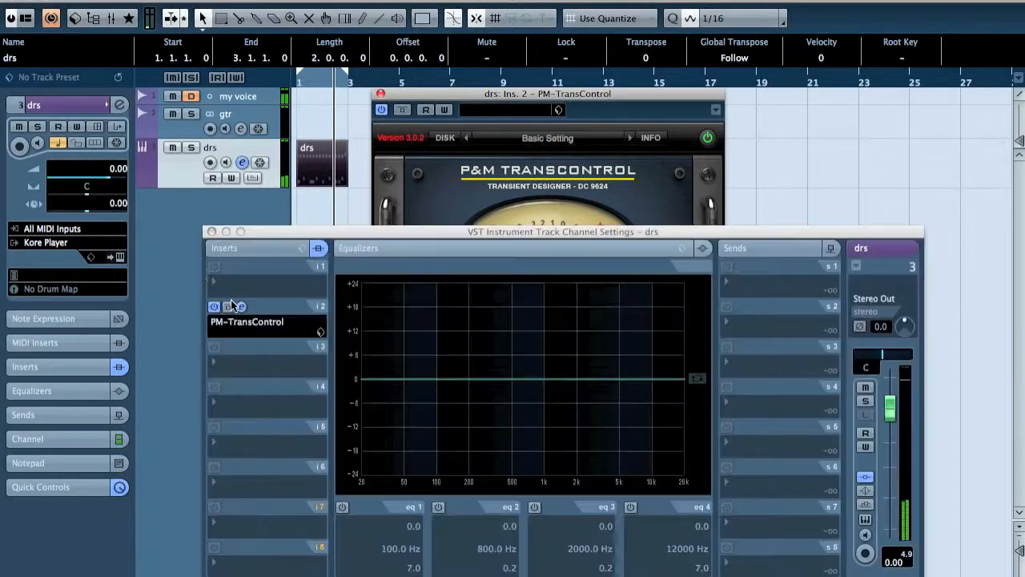
click(251, 366)
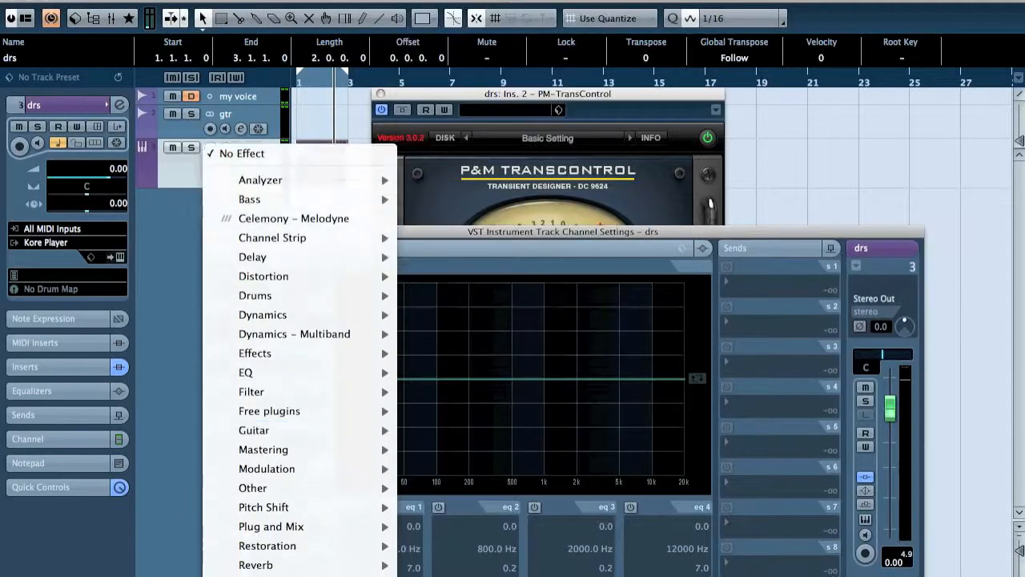
mouse_move(320, 483)
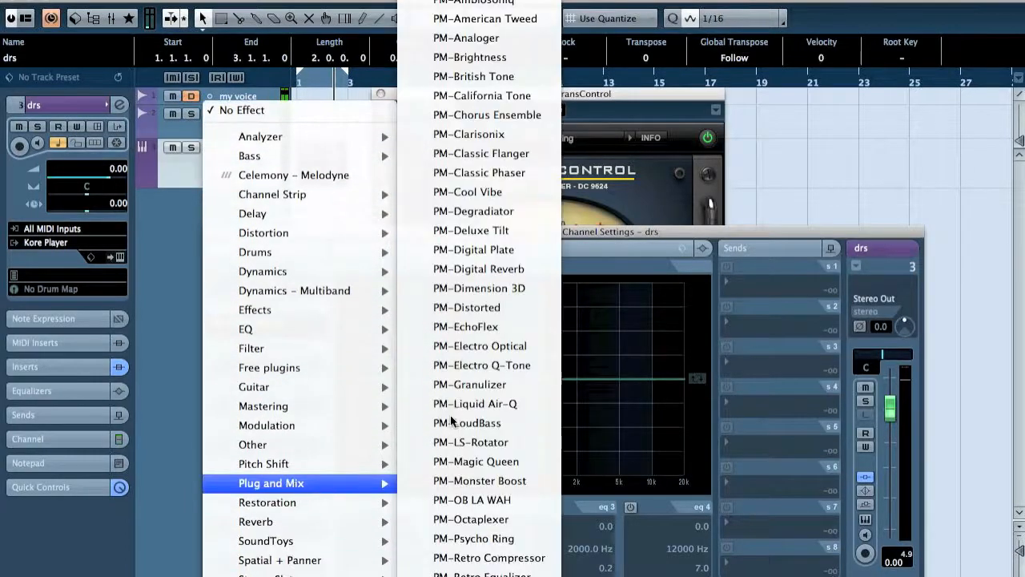
click(486, 39)
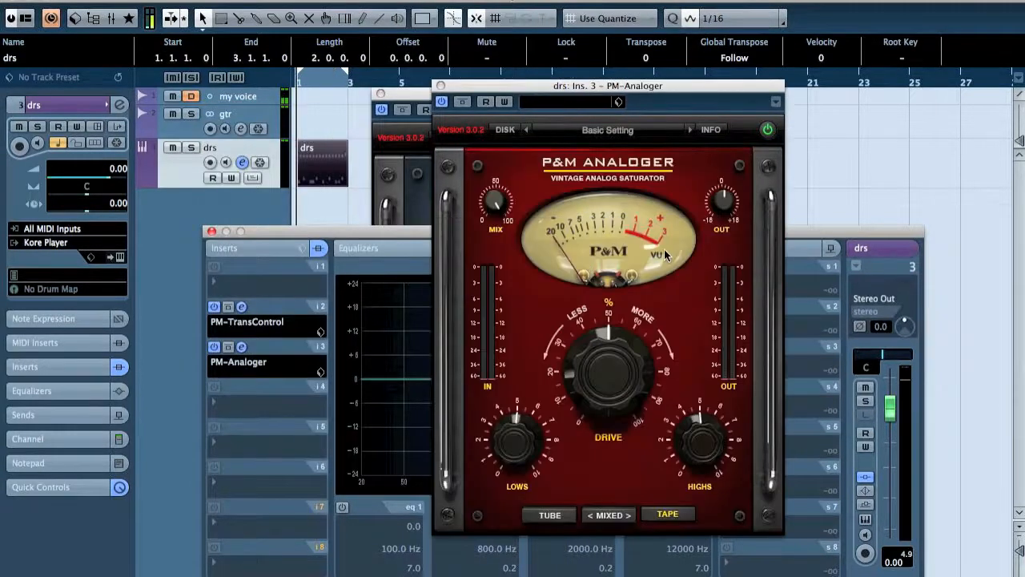
Play the drums and set Analoger's Drive to 68%, Lows to about 7 and Highs to about 6
key(space)
drag(615, 388, 614, 370)
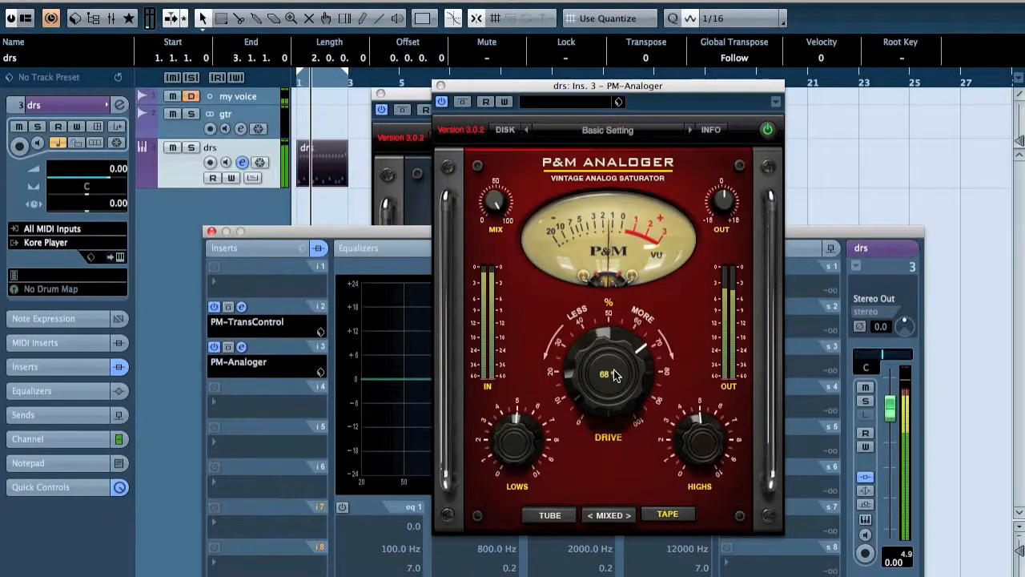
drag(515, 443, 516, 422)
drag(707, 441, 707, 433)
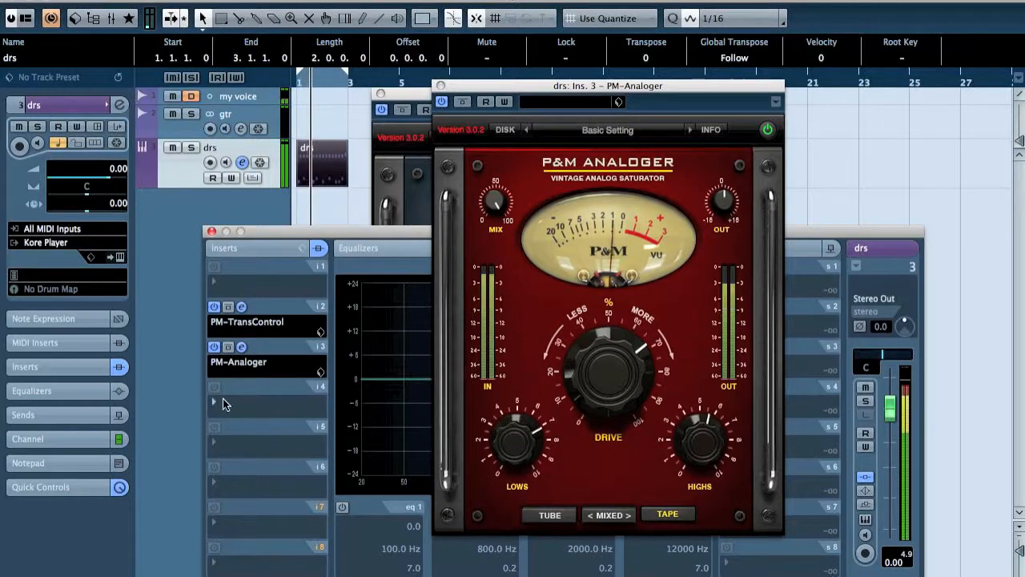
Load PM-Brightness into insert slot 4 and play the drums with the Clipper on and Brightness boosted to +4.60 dB
click(259, 410)
click(259, 409)
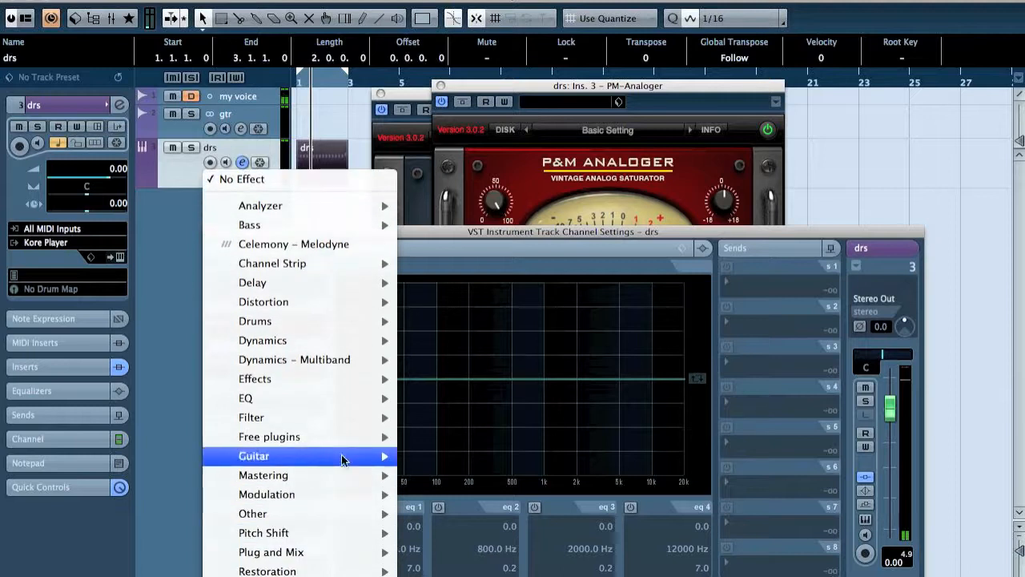
mouse_move(325, 525)
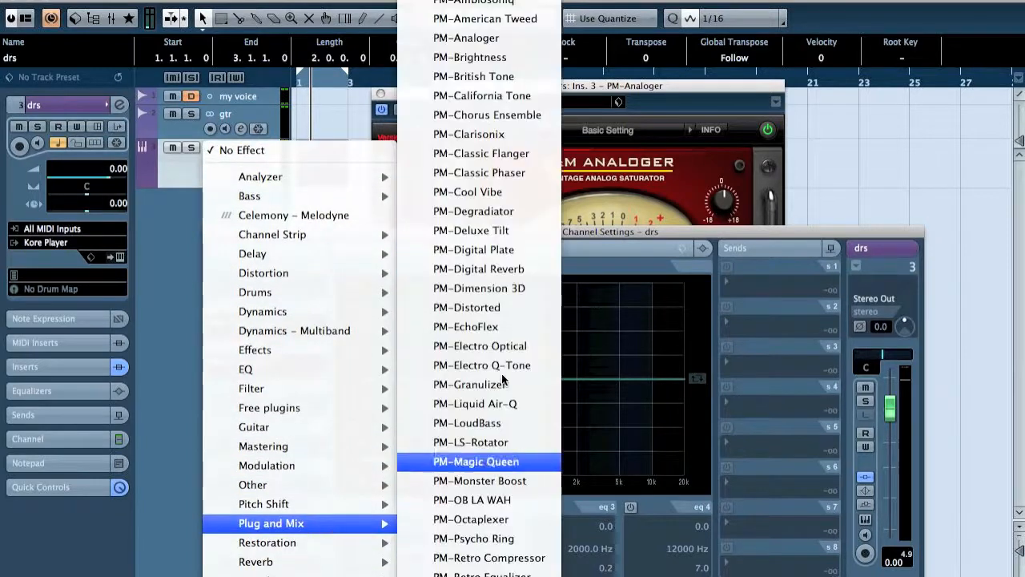
click(474, 57)
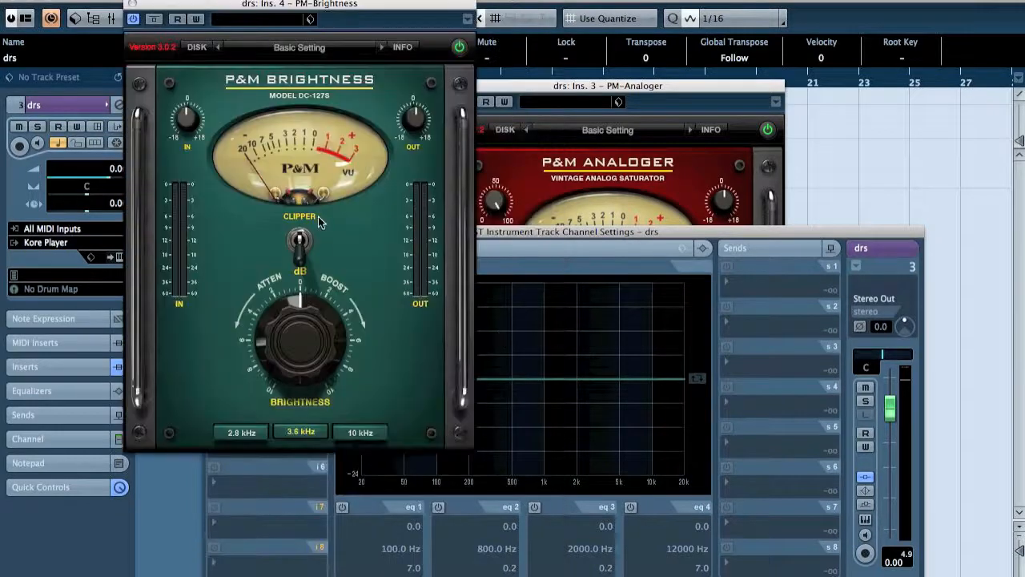
mouse_move(330, 336)
mouse_down()
mouse_move(352, 337)
mouse_move(311, 334)
mouse_up()
key(space)
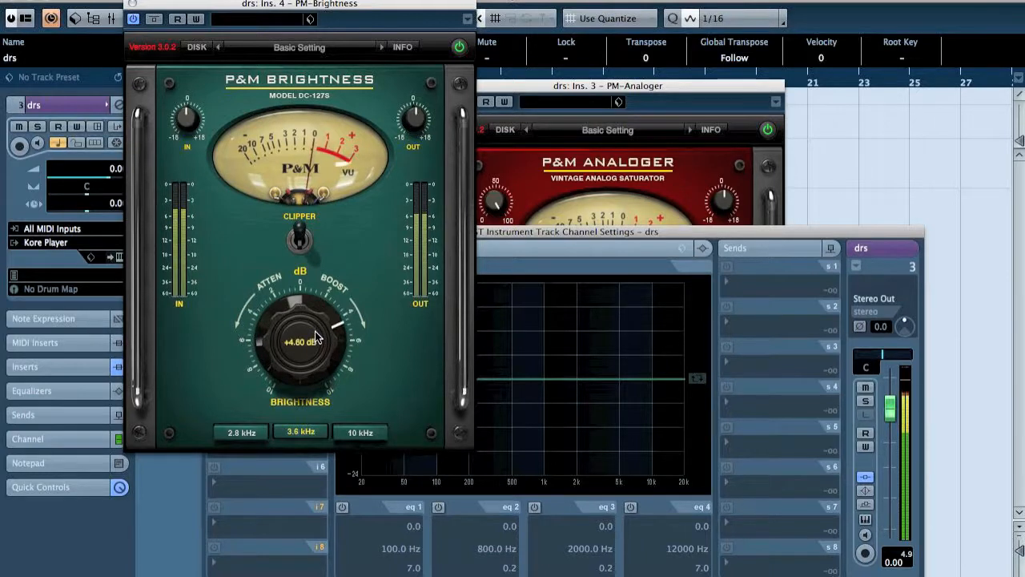
Audition Brightness on the drums at 2.8 kHz and 10 kHz, and return it to 3.6 kHz
click(241, 431)
click(356, 432)
click(301, 431)
Close the Brightness, Analoger and TransControl plug-in windows and the drs channel settings
click(133, 3)
click(441, 85)
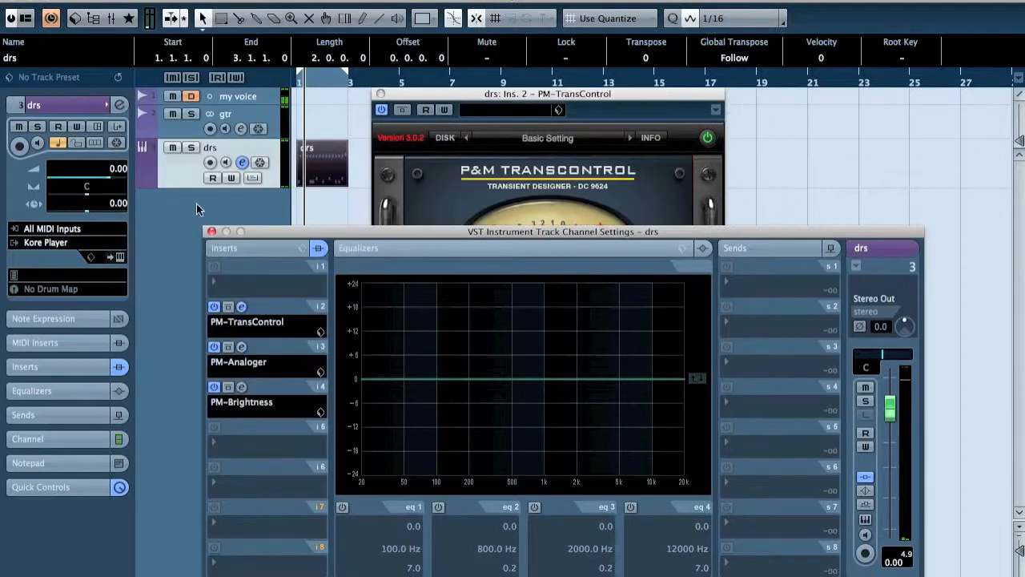
click(255, 361)
click(339, 233)
click(211, 231)
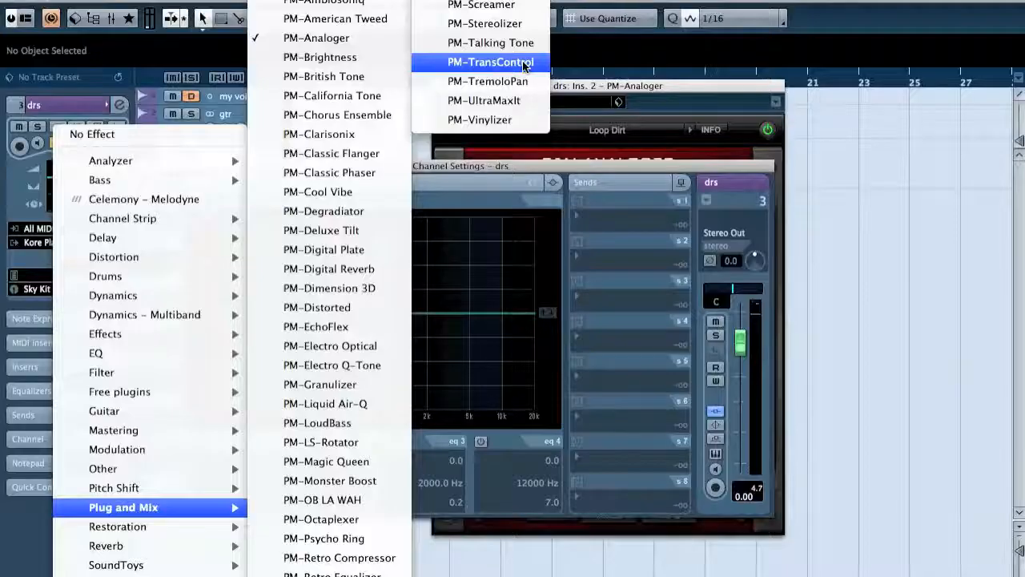
Replace Analoger with PM-Vinylizer in drs insert slot 2, discarding its changes, bypass Vinylizer and close the channel settings
click(512, 120)
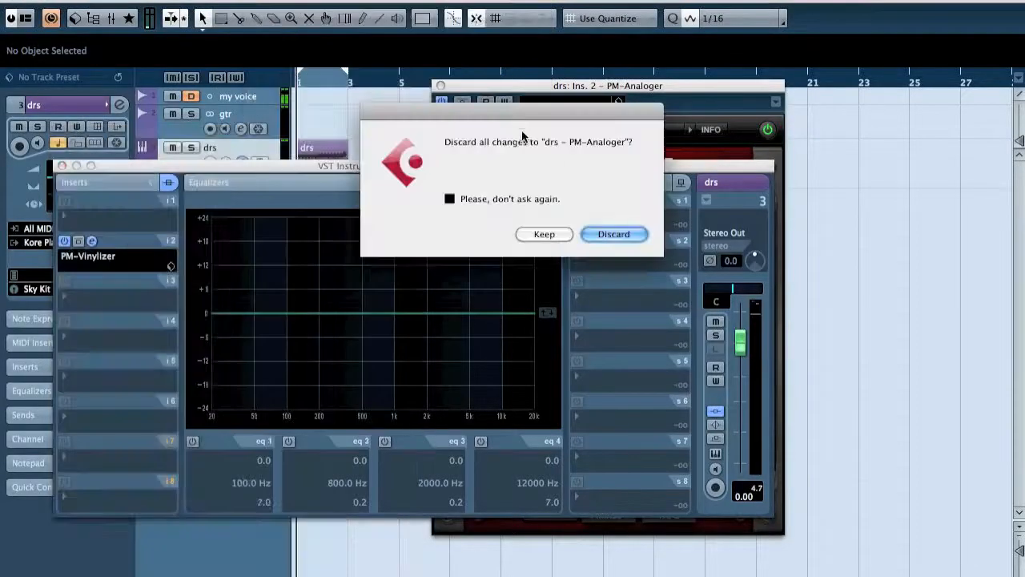
click(629, 232)
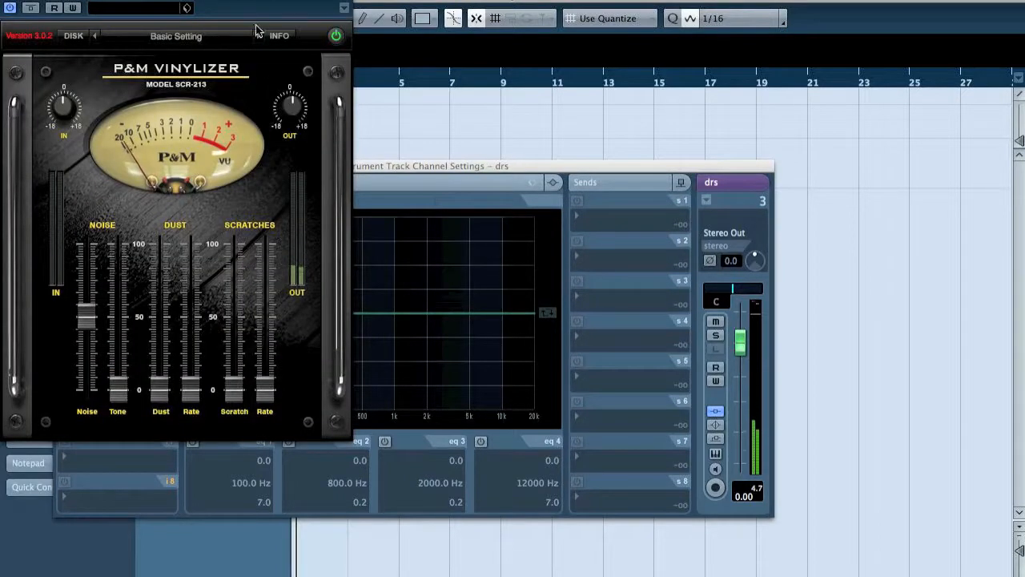
click(30, 7)
drag(102, 7, 677, 67)
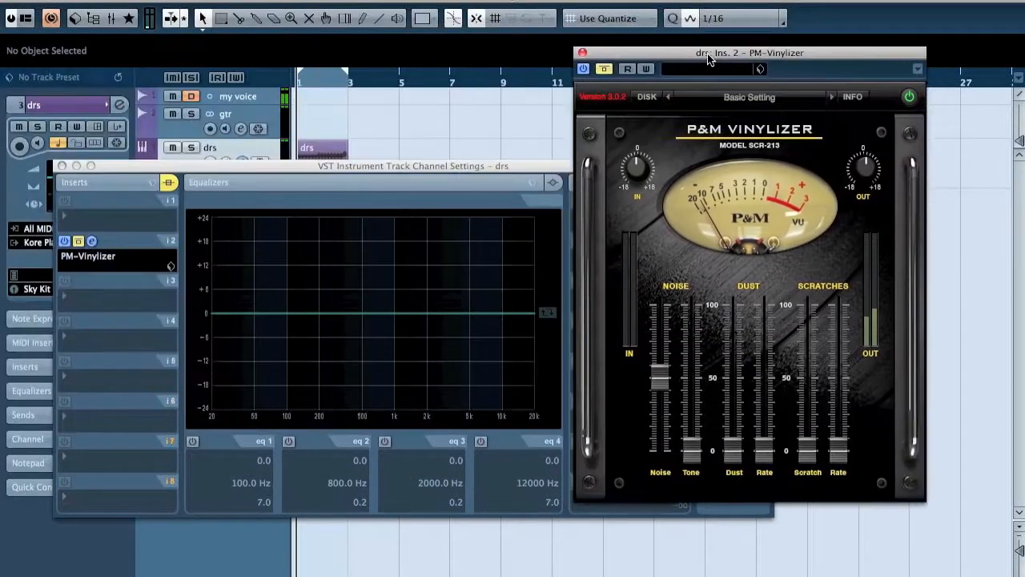
click(61, 166)
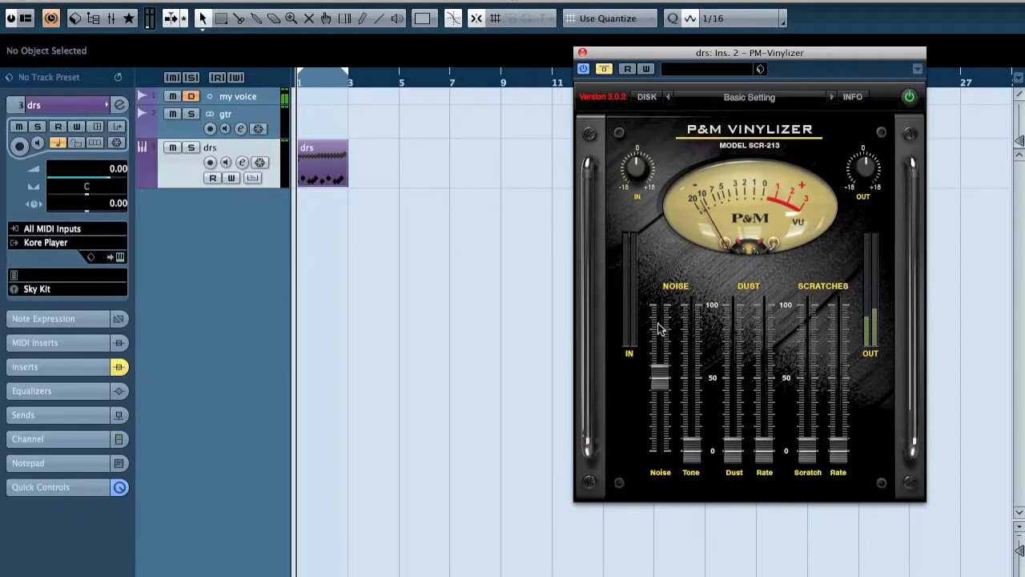
Take Vinylizer off bypass, audition its Noise at about 40, and return Noise and Tone to 0
drag(655, 390, 665, 429)
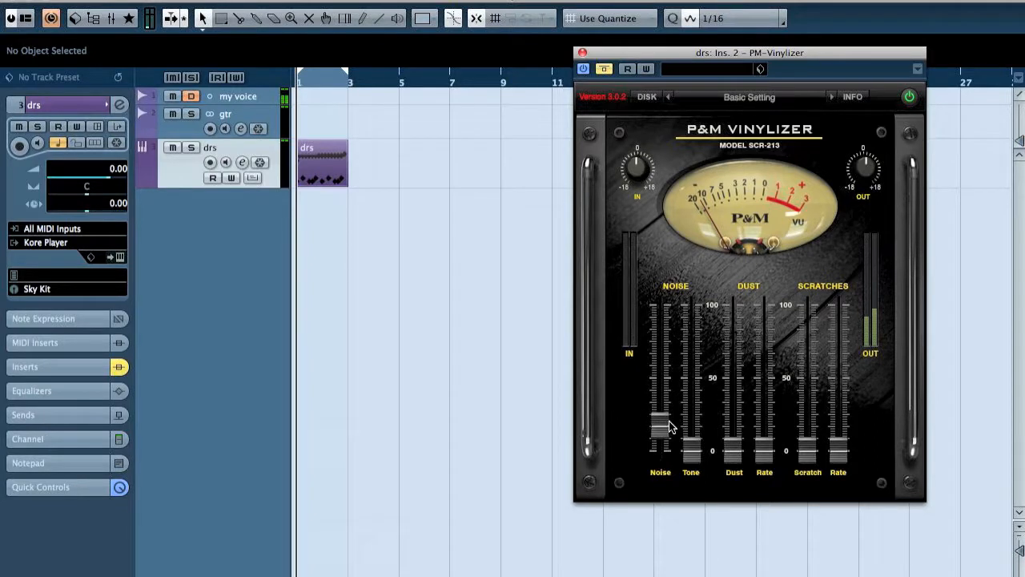
mouse_move(732, 457)
mouse_down()
mouse_move(733, 418)
mouse_move(733, 459)
mouse_up()
drag(662, 425, 668, 485)
click(605, 70)
drag(659, 448, 659, 395)
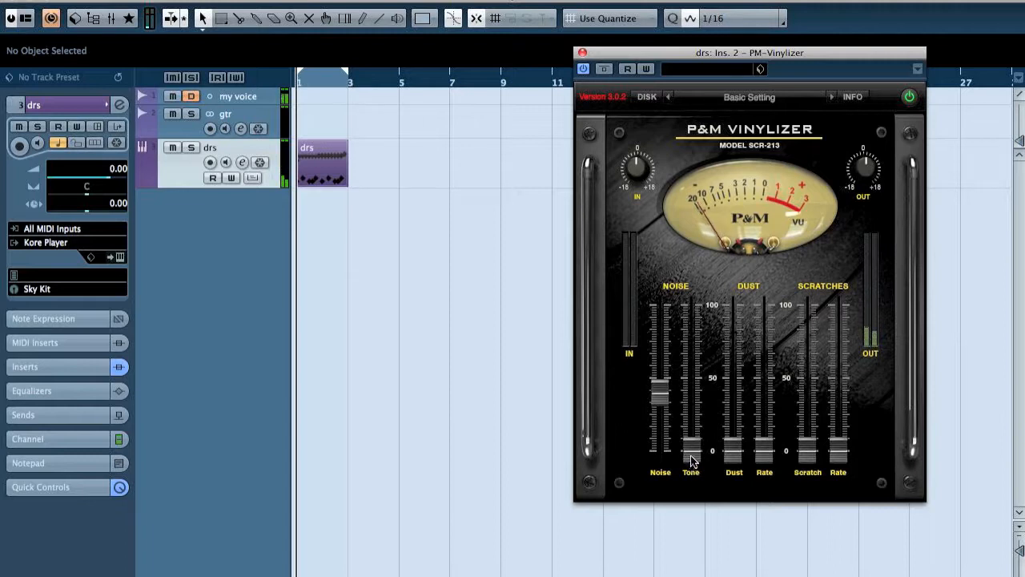
drag(693, 460, 696, 522)
drag(659, 393, 657, 497)
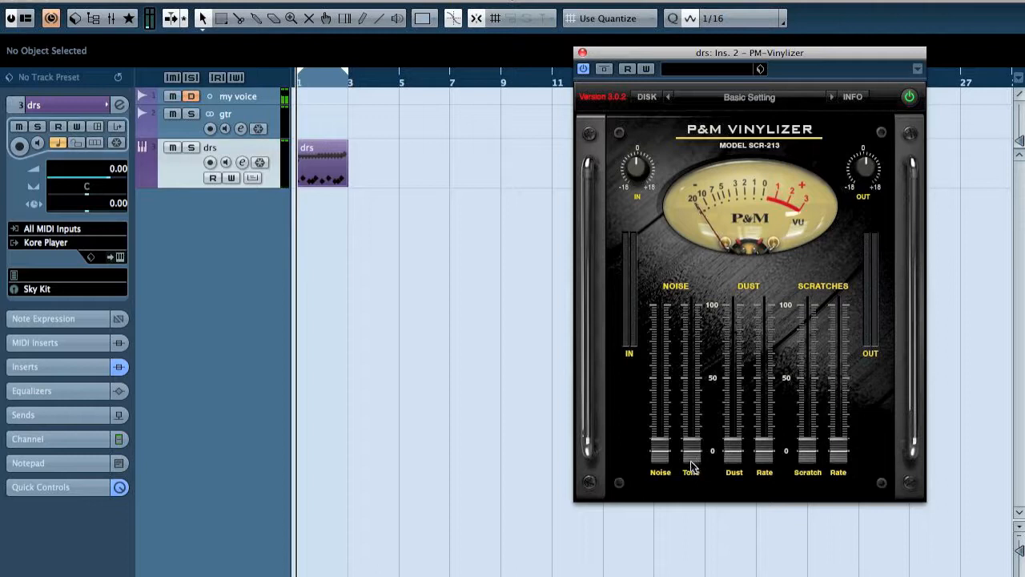
Audition Vinylizer's Dust at about 68 and 18 with Rate at about 79, and reset both to 0 under bypass
drag(737, 460, 737, 355)
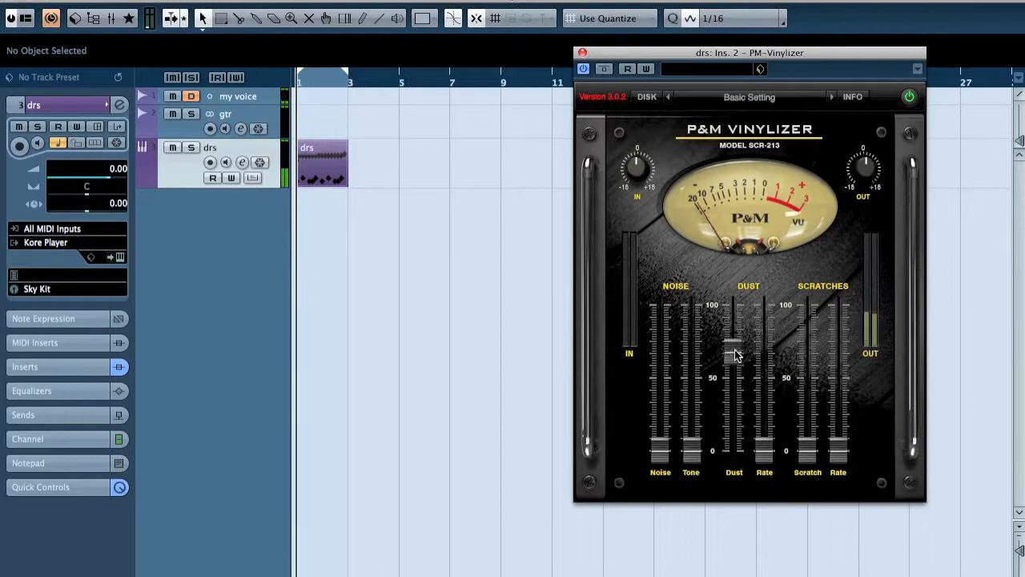
drag(765, 450, 732, 429)
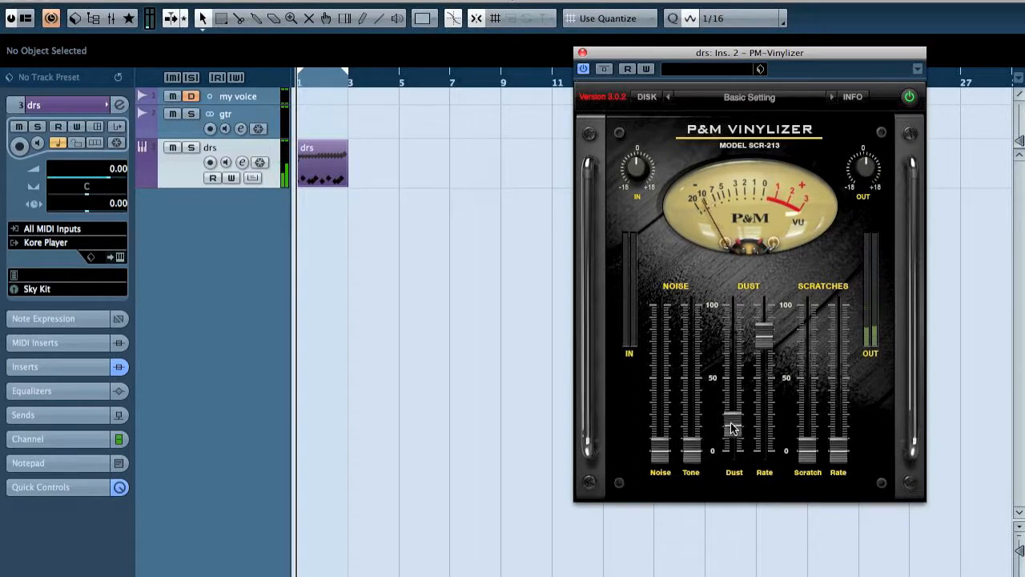
click(604, 70)
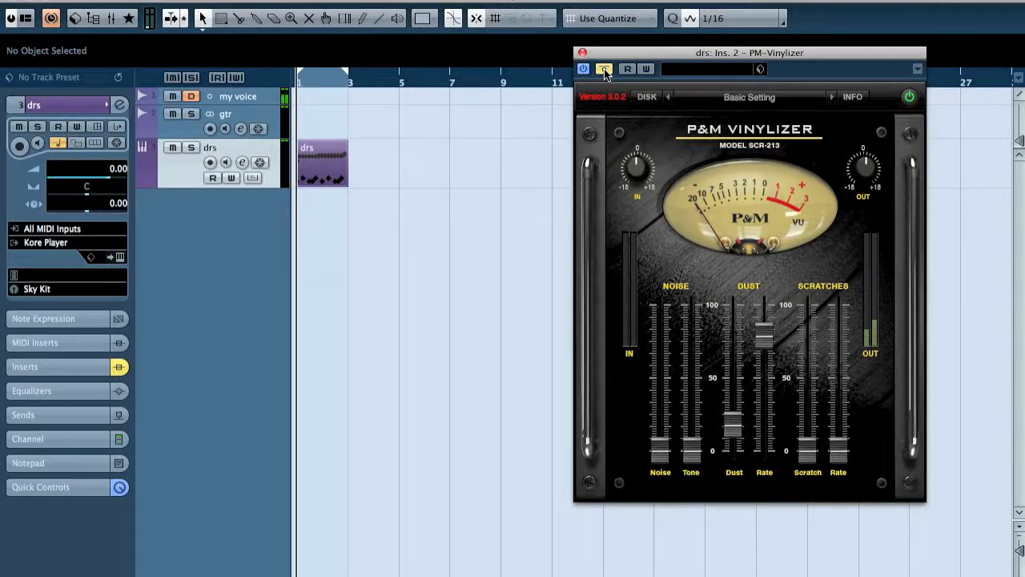
drag(738, 420, 731, 511)
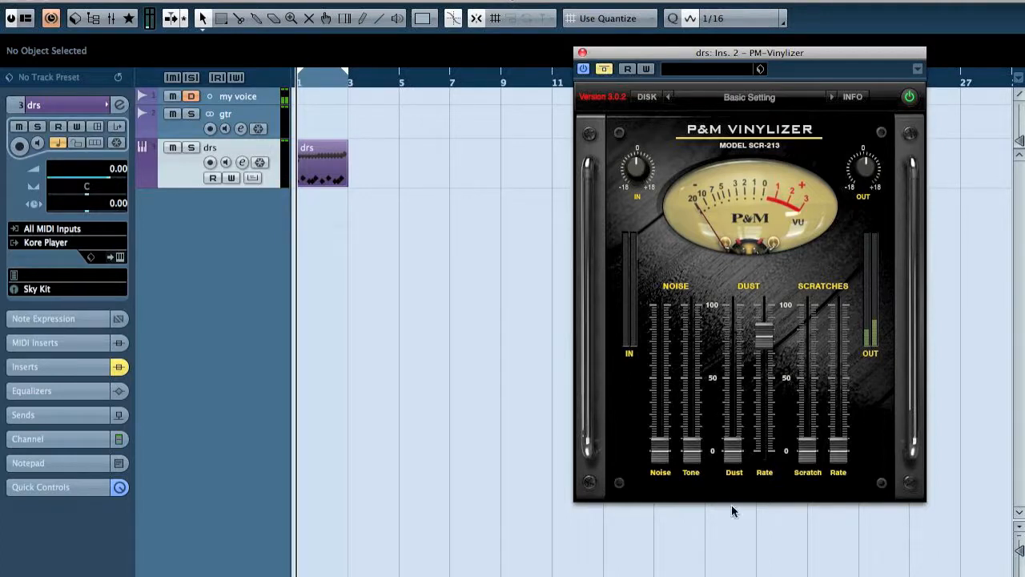
drag(765, 331, 812, 408)
Reactivate Vinylizer, set the Scratches Rate to about 79, audition Scratch at about 75 and return Scratch to 0
click(604, 69)
drag(838, 451, 838, 338)
drag(807, 392, 811, 344)
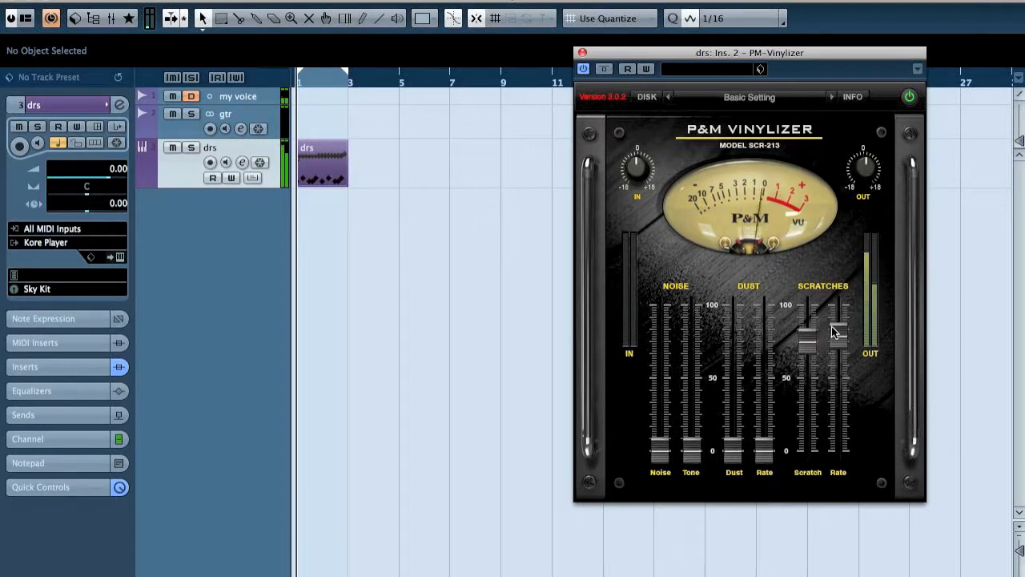
drag(819, 347, 806, 448)
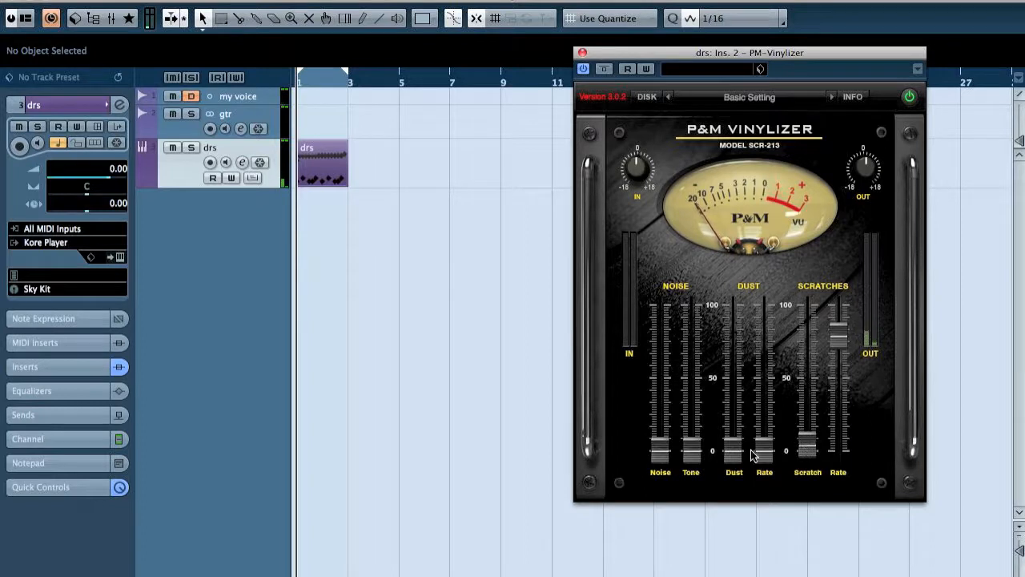
Set Vinylizer's Dust to about 22 and its Dust Rate to about 79
drag(734, 451, 734, 415)
drag(765, 453, 769, 332)
drag(737, 413, 739, 407)
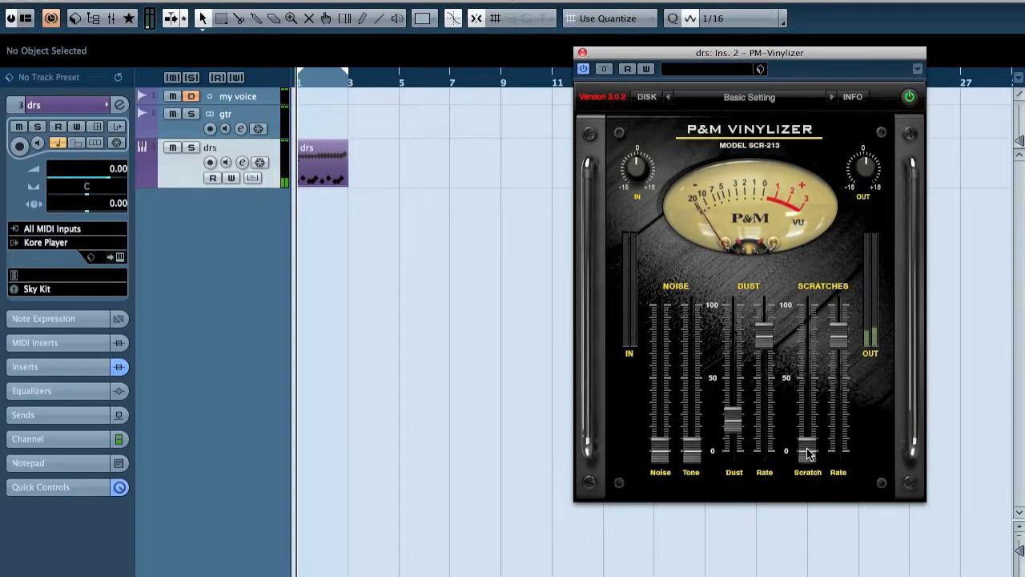
Set Vinylizer's Noise to about 48 and Tone to about 20
drag(660, 453, 691, 363)
drag(660, 431, 661, 325)
drag(687, 359, 689, 424)
drag(662, 340, 661, 383)
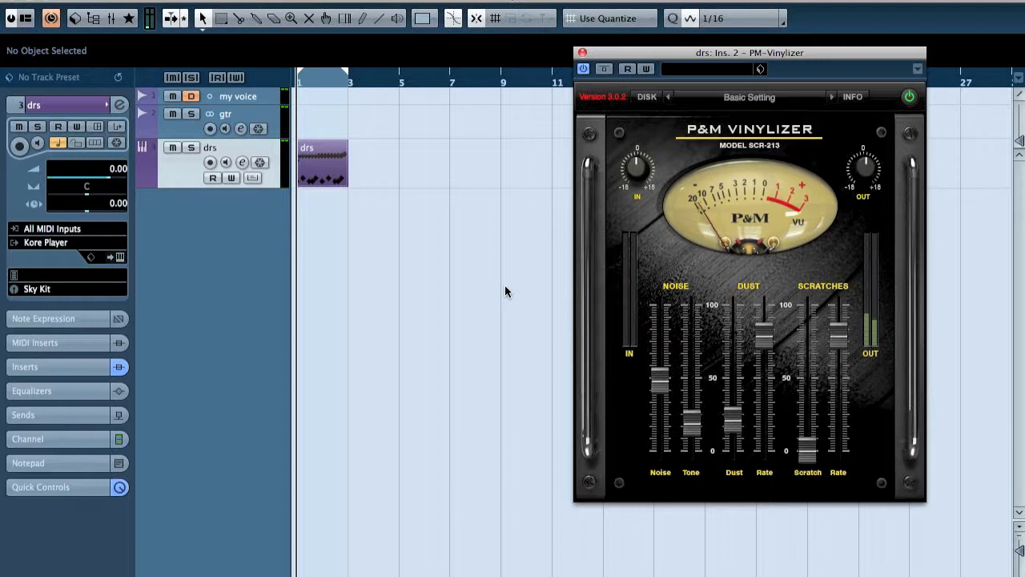
Play the drums while toggling Vinylizer's bypass to compare the sound, and leave the plug-in bypassed
click(605, 69)
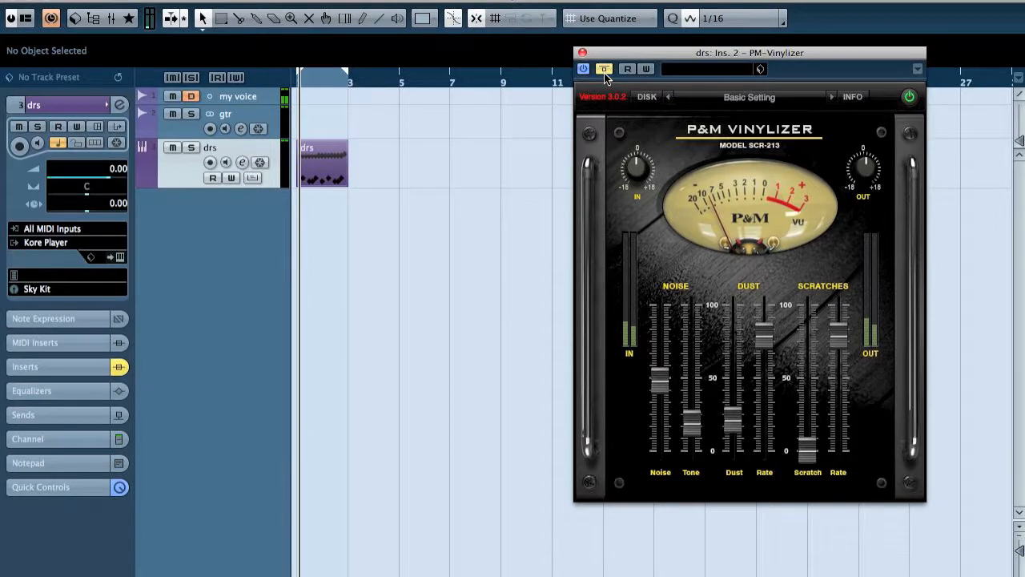
click(605, 70)
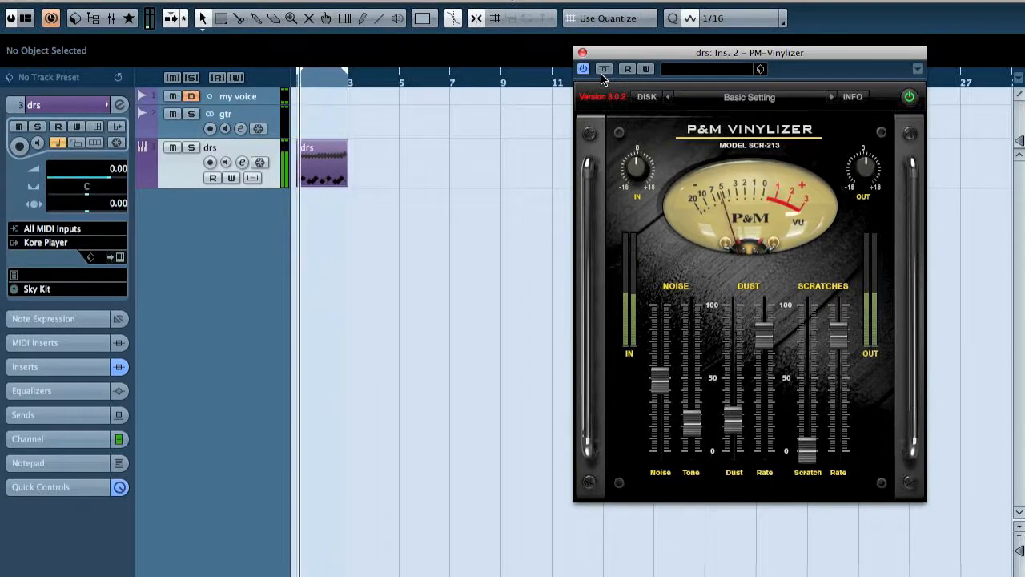
click(605, 68)
click(605, 68)
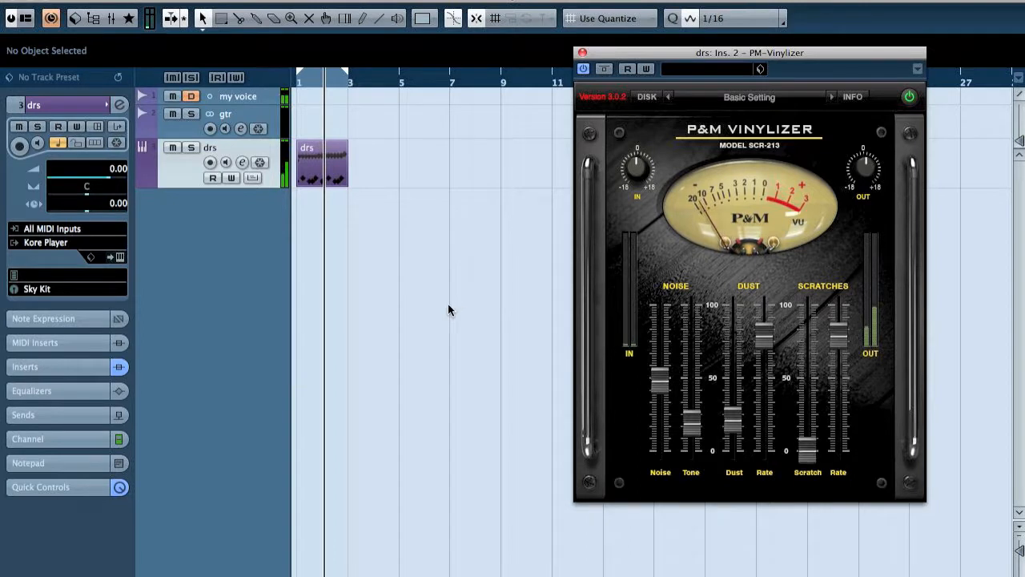
click(605, 69)
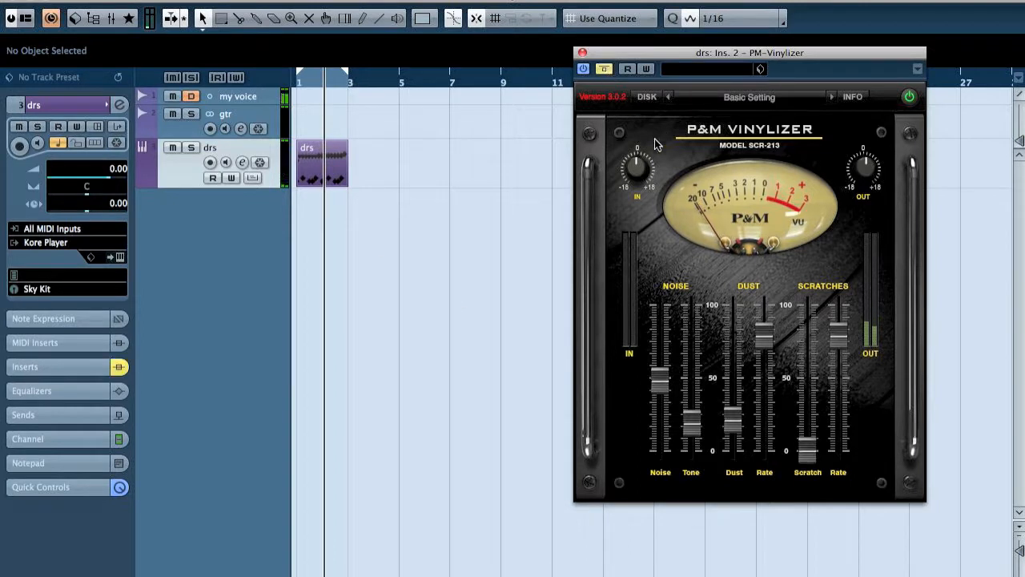